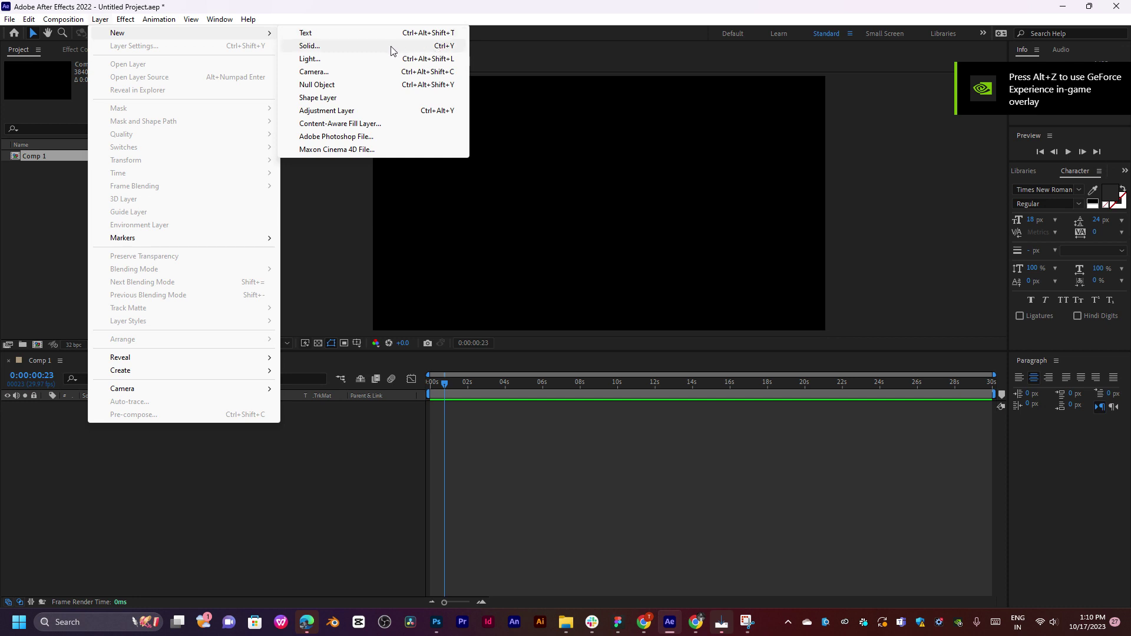
# Create a new text layer in Comp 1 containing the short first name in capital letters.
pyautogui.click(323, 33)
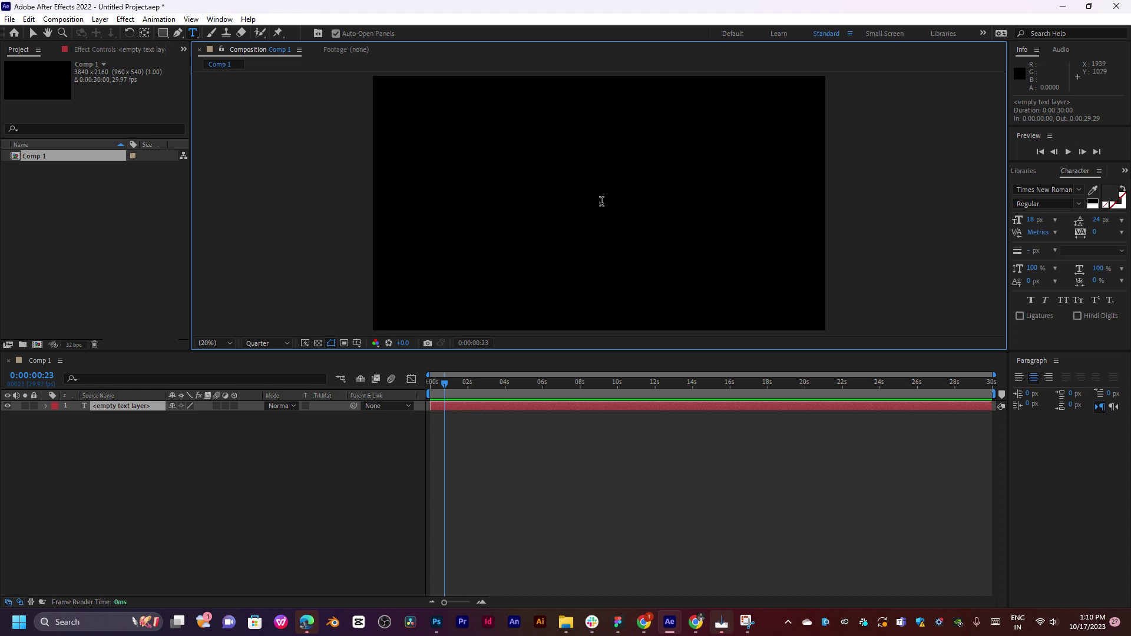
pyautogui.write('raj')
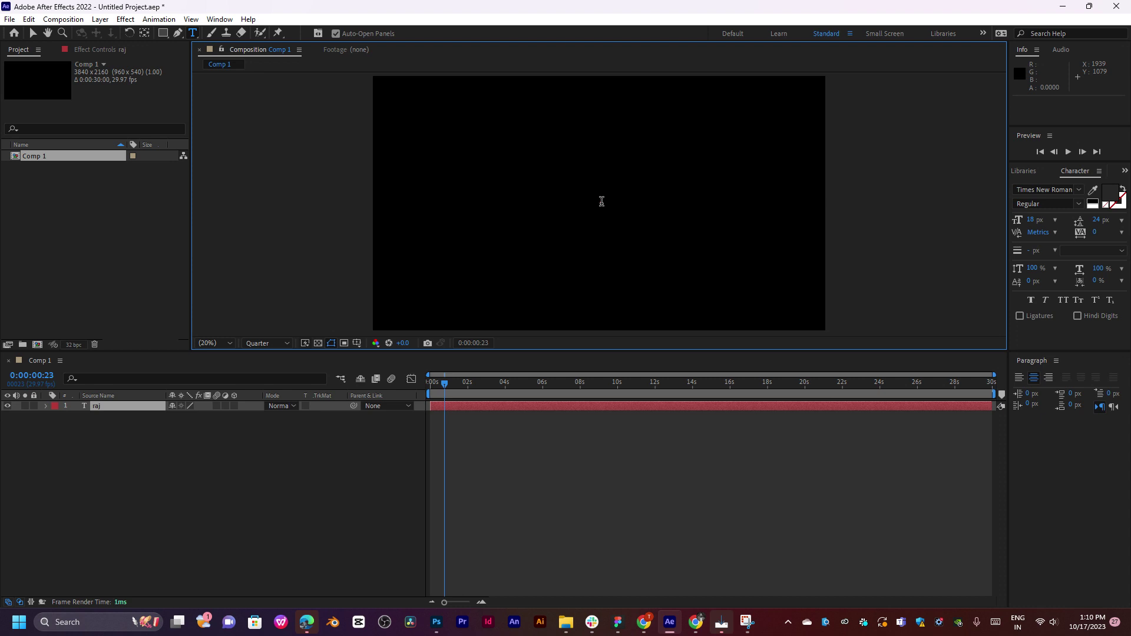
pyautogui.click(601, 203)
pyautogui.hotkey('ctrl', 'a')
pyautogui.write('R')
# Set the font size of the text layer to 72 px.
pyautogui.click(1056, 220)
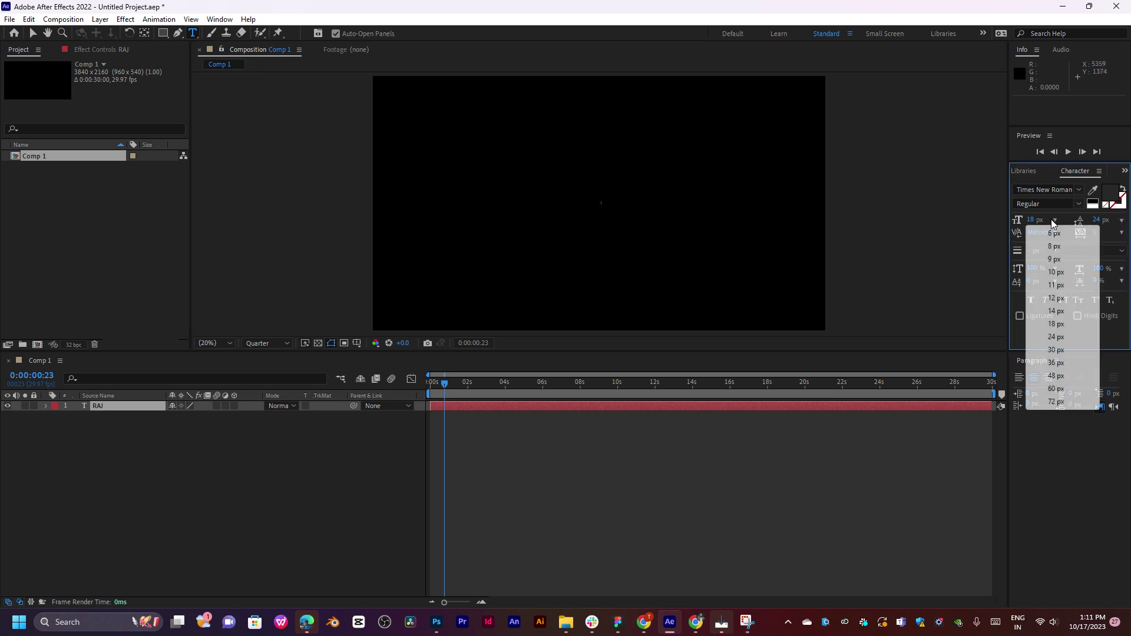
pyautogui.click(1056, 401)
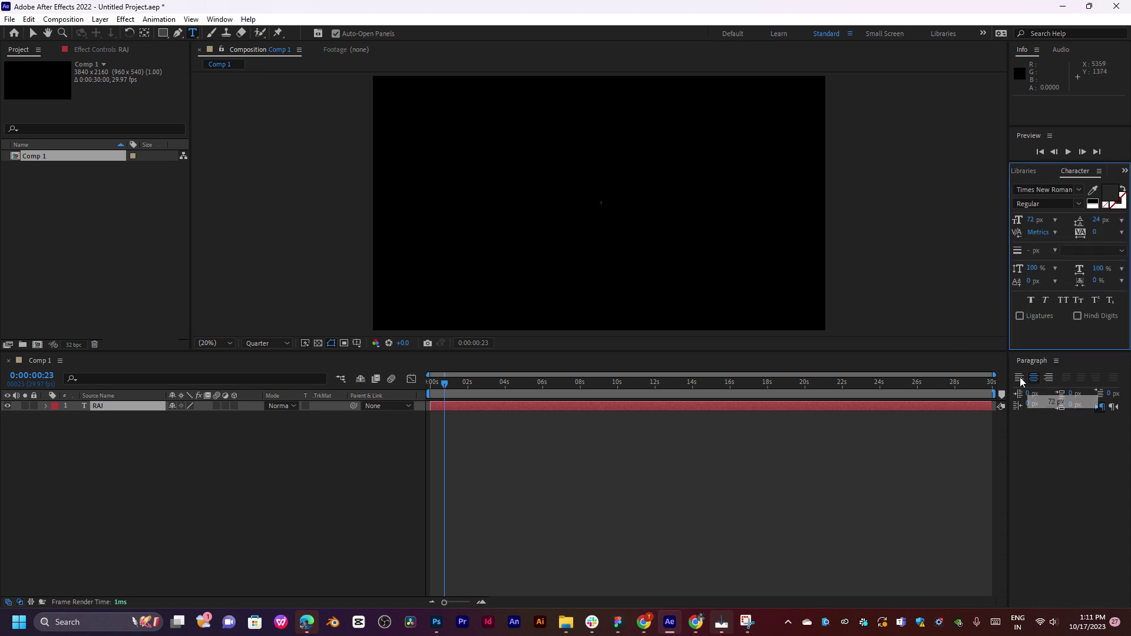
pyautogui.click(1054, 219)
pyautogui.click(1056, 403)
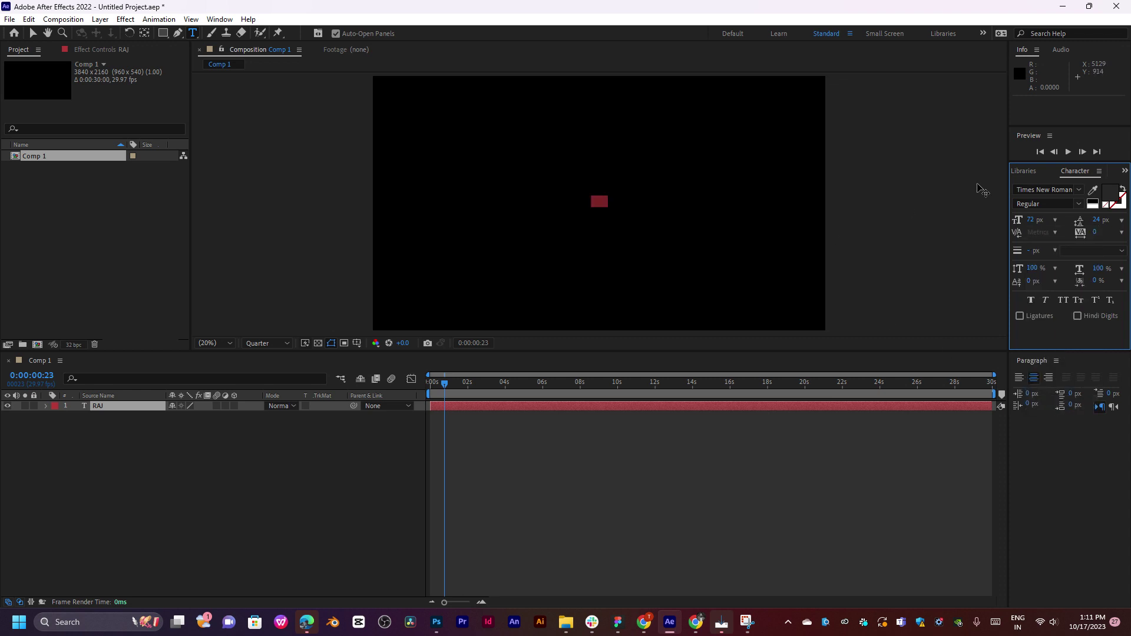
# Set the font size of the text to 250 px.
pyautogui.click(1032, 220)
pyautogui.write('2')
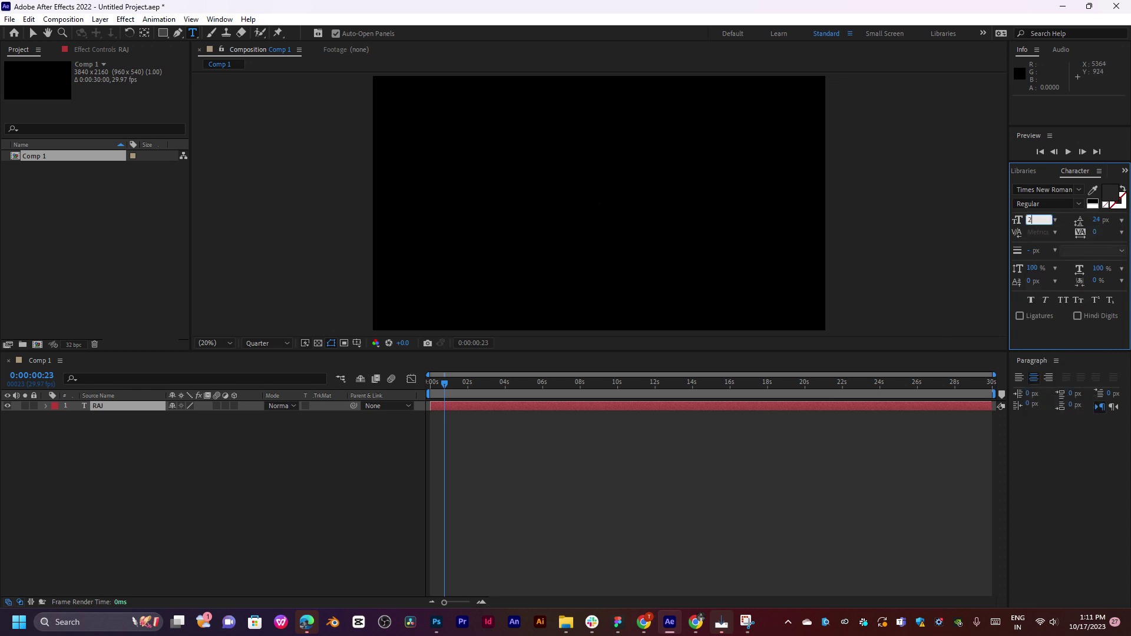
pyautogui.write('50')
pyautogui.press('Return')
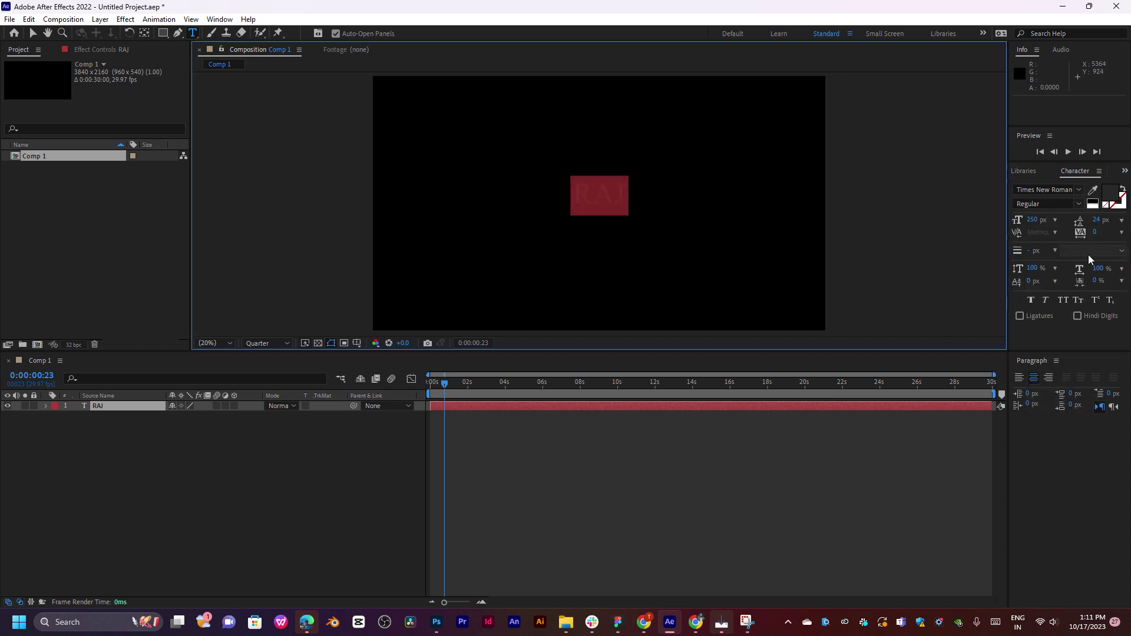
# Change the font of the selected text to Longhaul.
pyautogui.click(1081, 191)
pyautogui.scroll(10, 1031, 271)
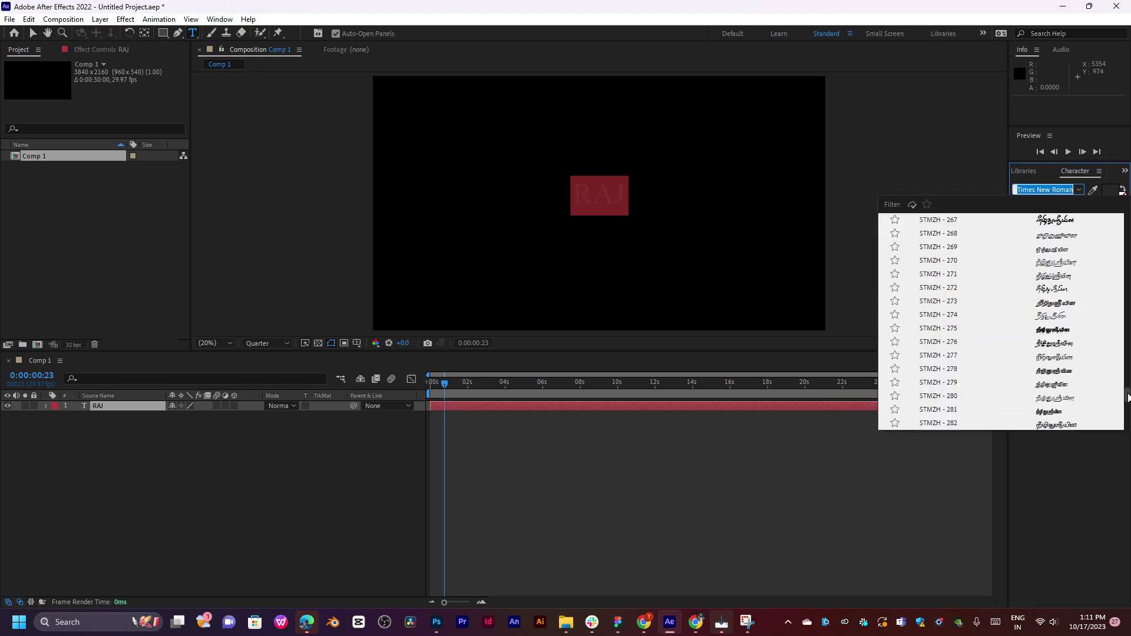
pyautogui.moveTo(1127, 398); pyautogui.dragTo(1127, 293)
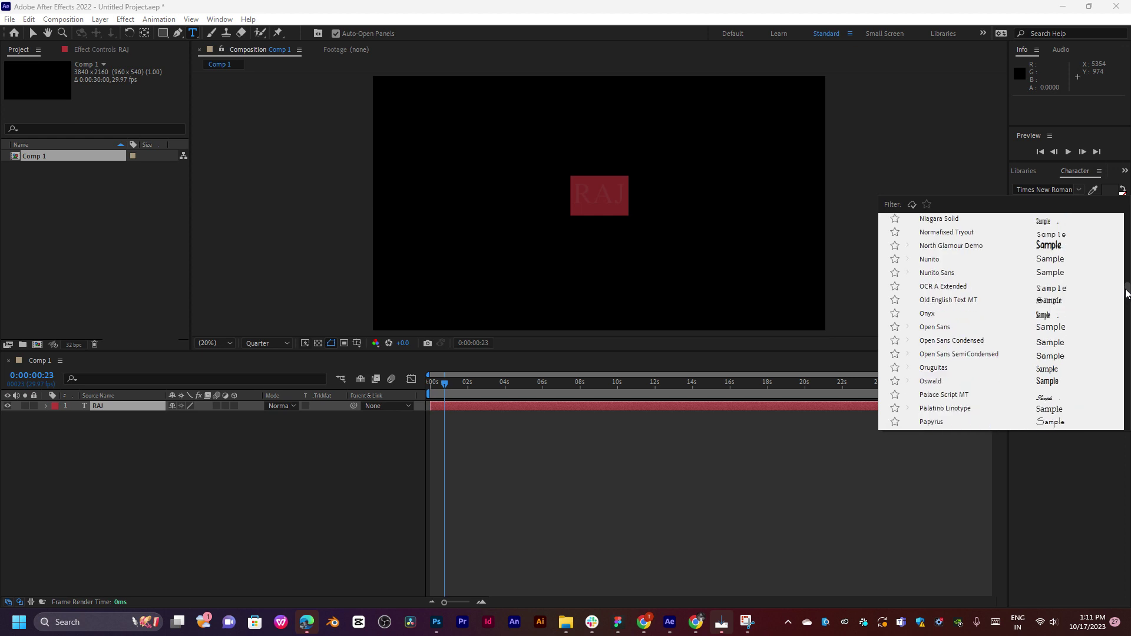
pyautogui.scroll(15, 1032, 372)
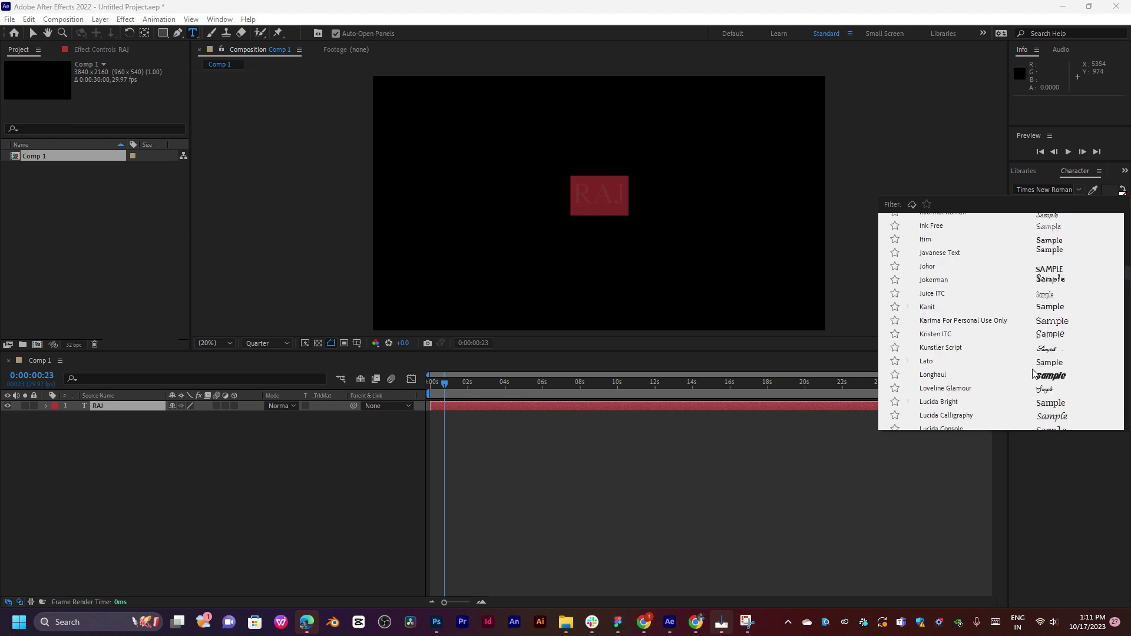
pyautogui.click(1046, 377)
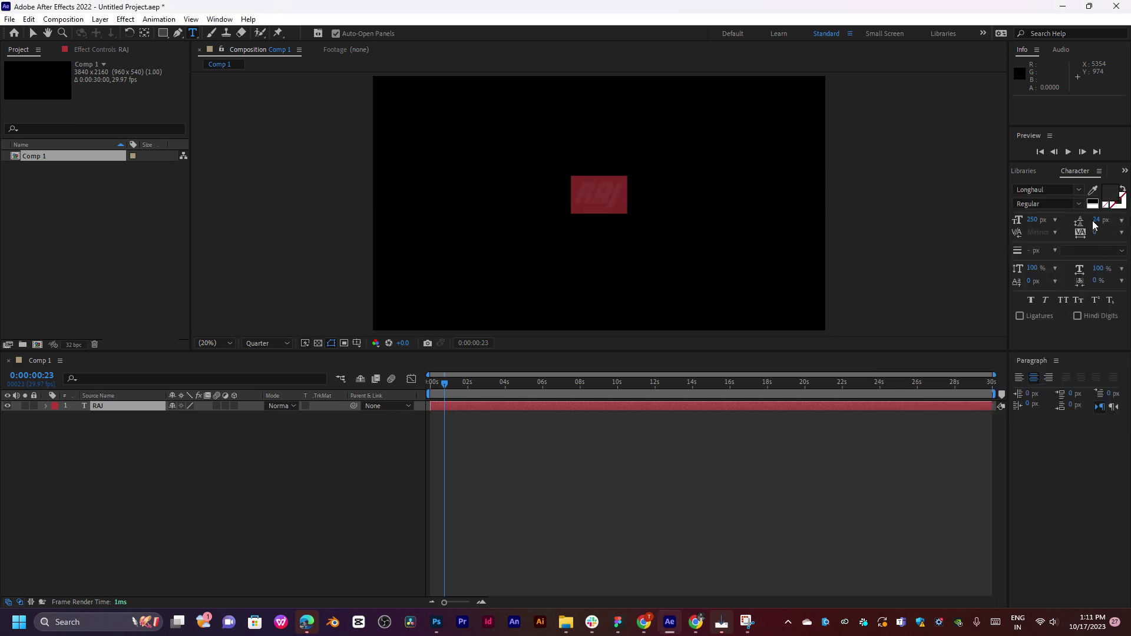
# Change the font of the selected text to Impact.
pyautogui.click(1081, 193)
pyautogui.scroll(7, 1121, 304)
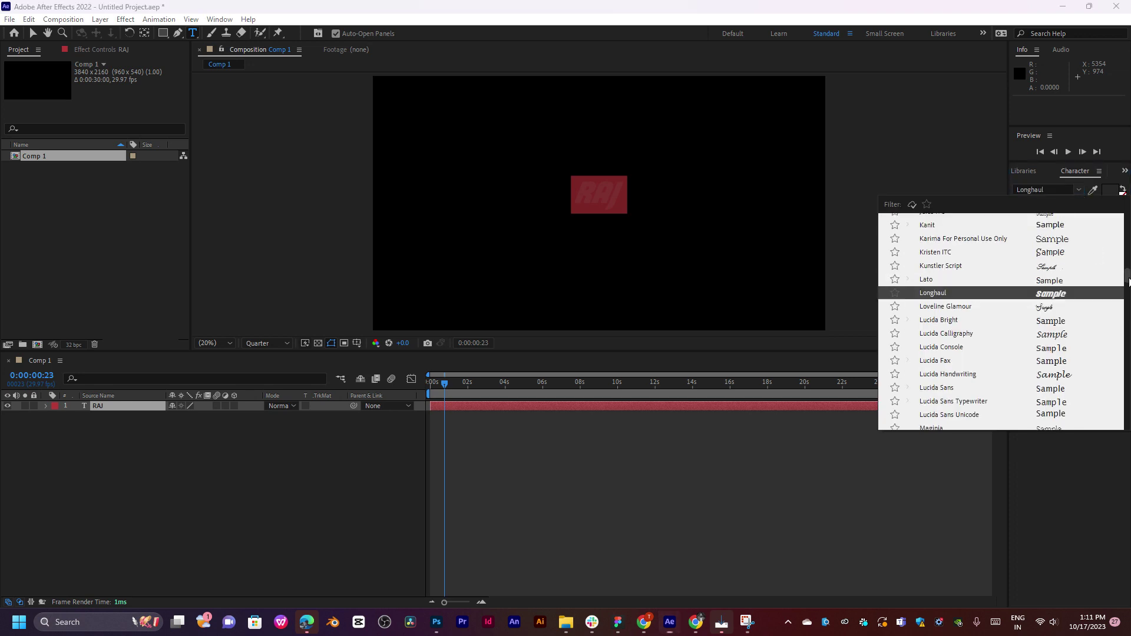
pyautogui.click(1047, 274)
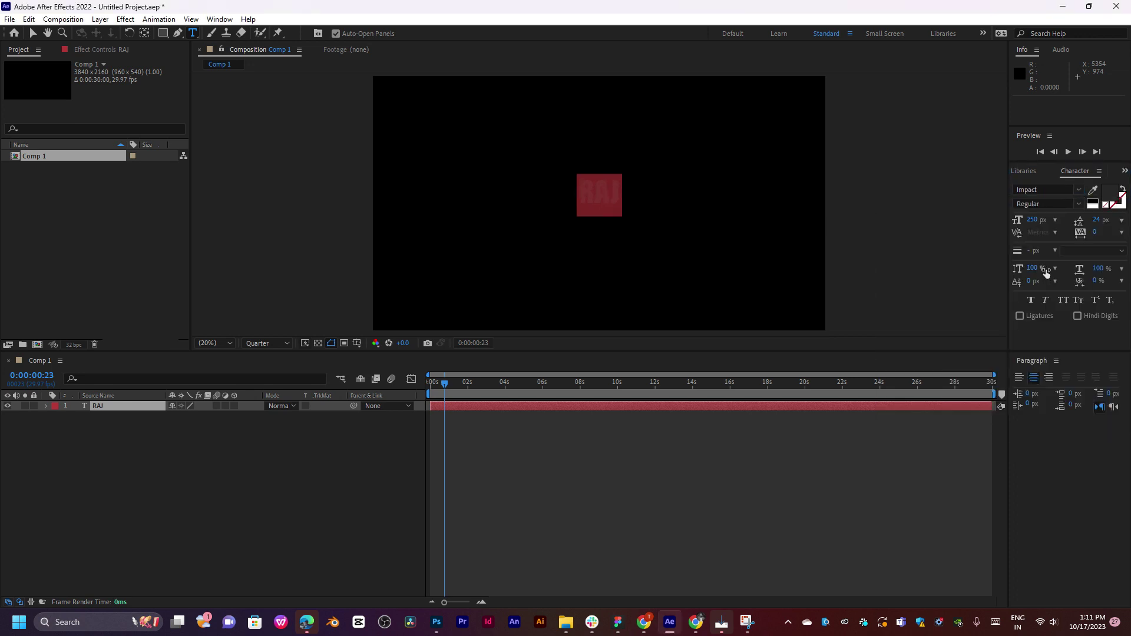
# Change the font of the selected text to Haettenschweiler.
pyautogui.click(1079, 190)
pyautogui.scroll(3, 1129, 274)
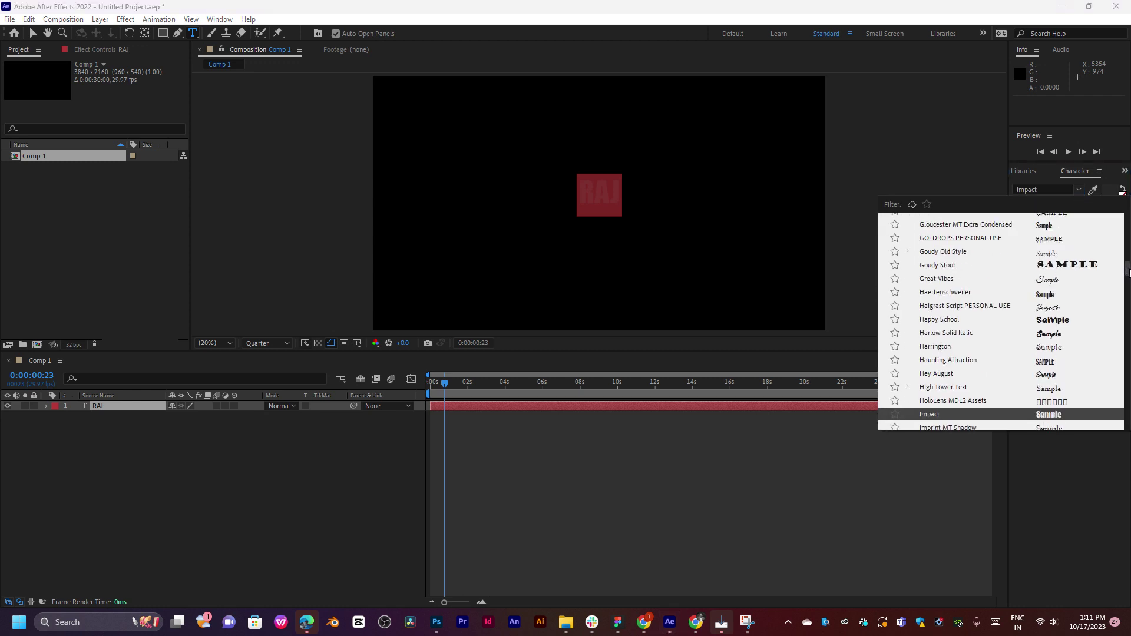
pyautogui.scroll(2, 1060, 272)
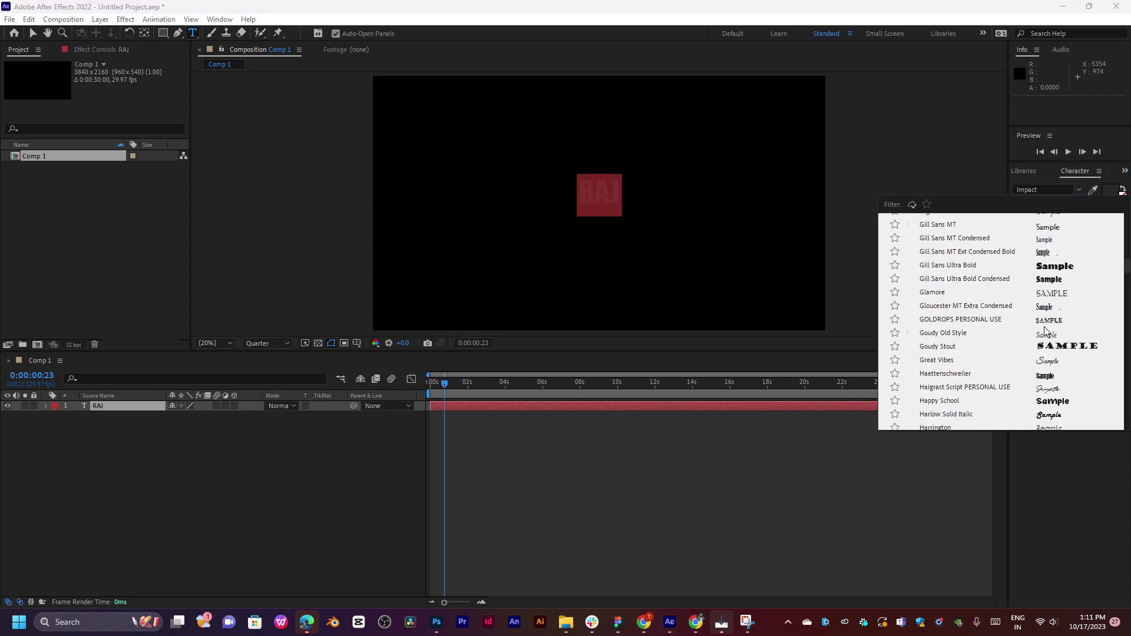
pyautogui.click(1045, 376)
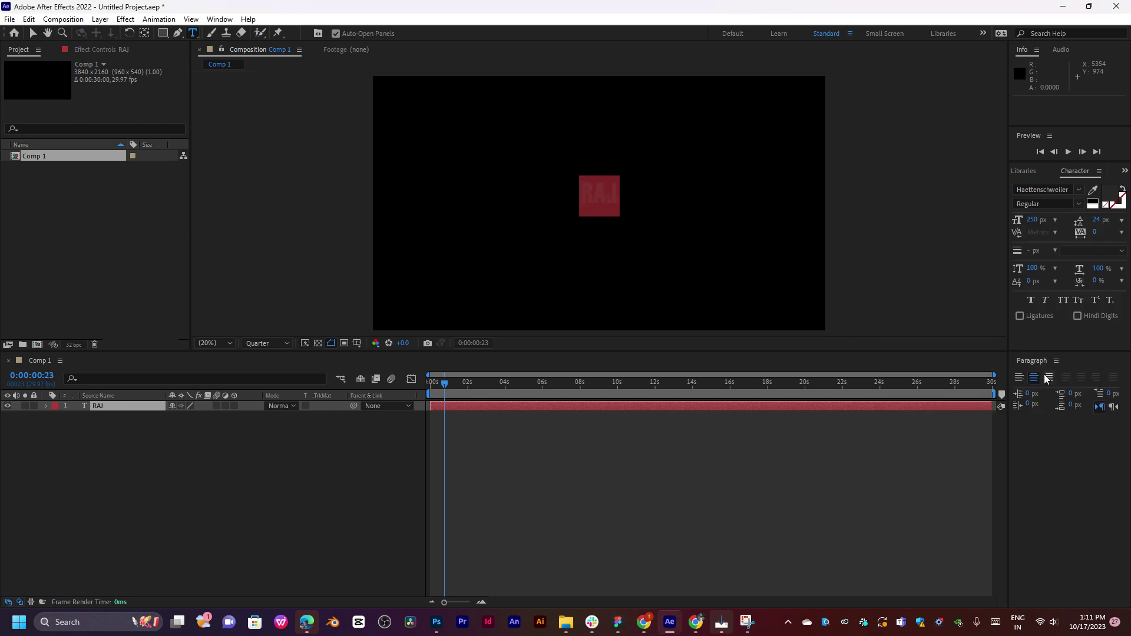
# Change the font of the selected text to Franklin Gothic Heavy.
pyautogui.click(1079, 195)
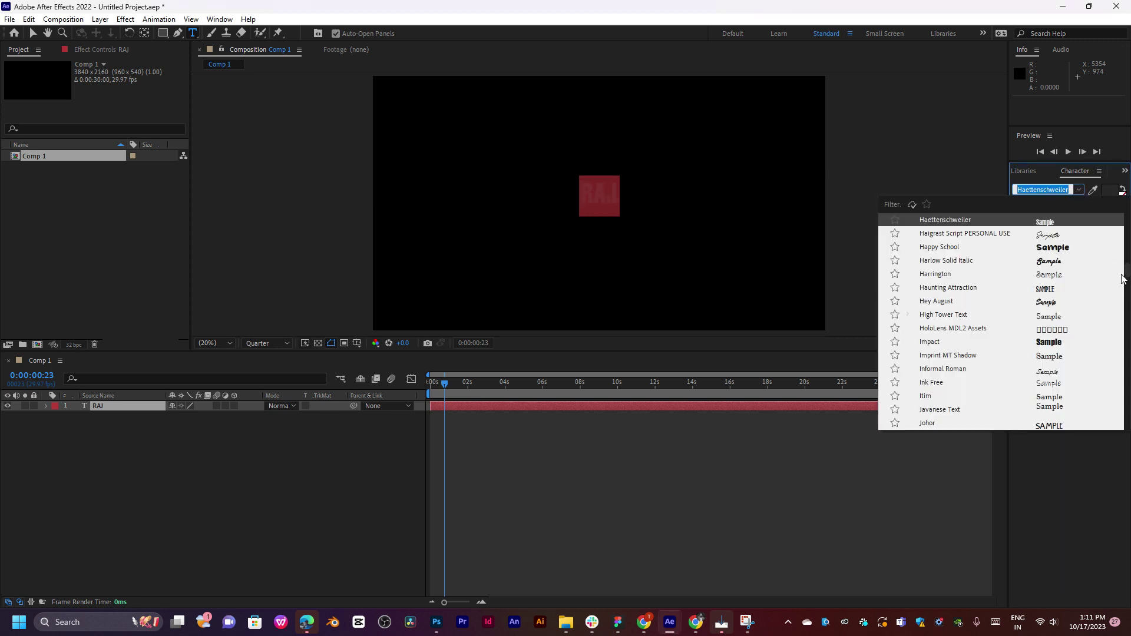
pyautogui.moveTo(1122, 280); pyautogui.dragTo(1127, 263)
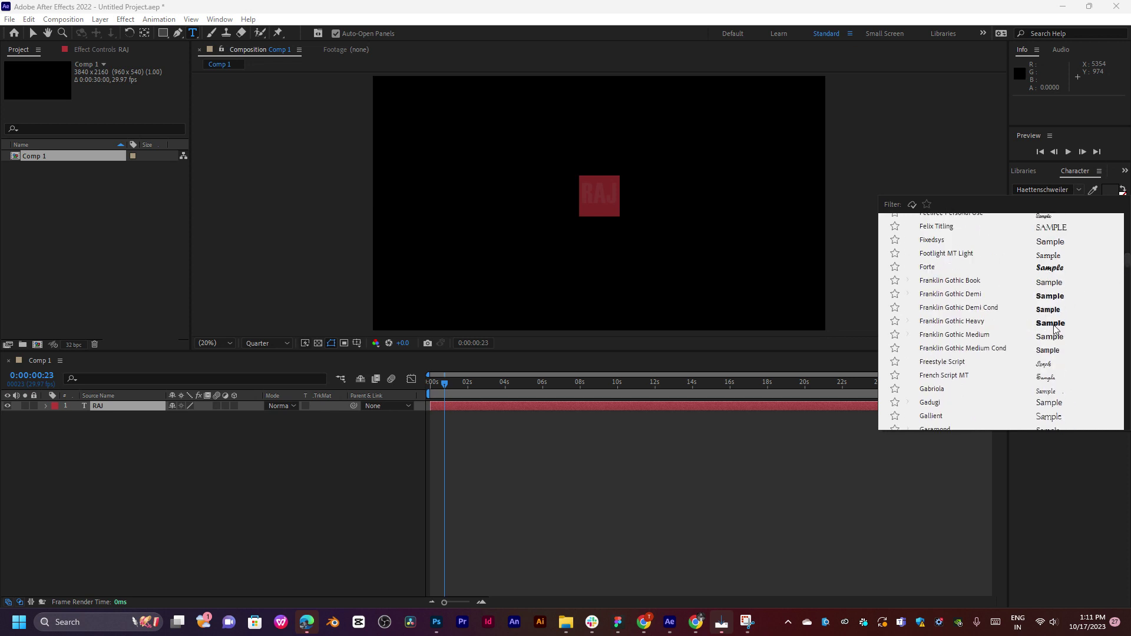
pyautogui.scroll(1, 1054, 328)
pyautogui.click(1046, 367)
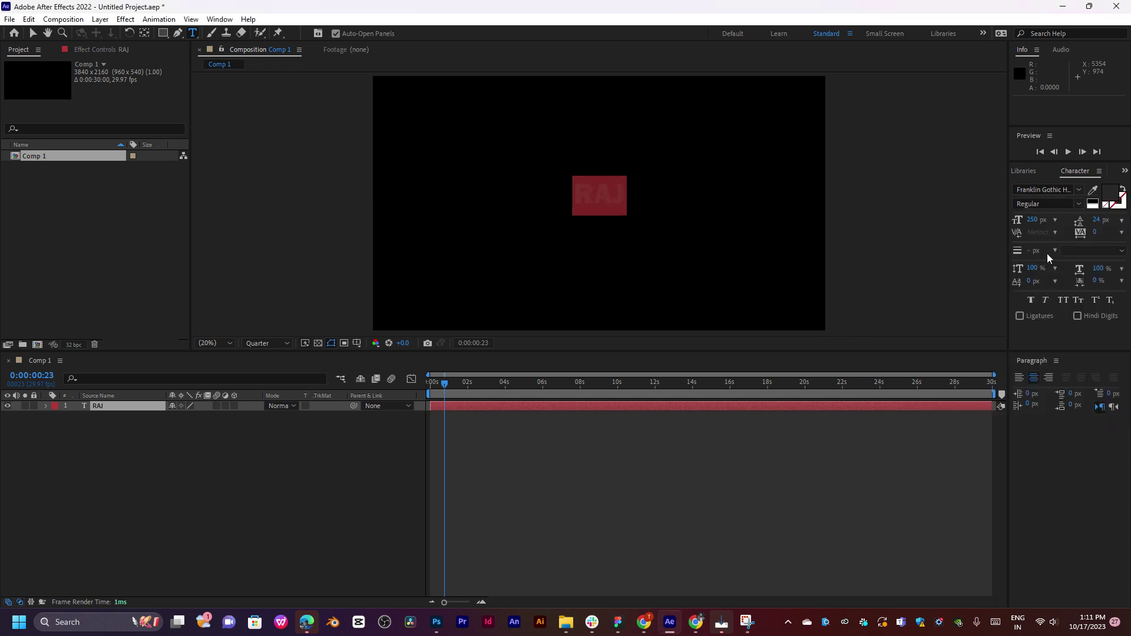
# Change the font of the selected text to Call Of Ops Duty.
pyautogui.click(1079, 189)
pyautogui.moveTo(1126, 277); pyautogui.dragTo(1127, 253)
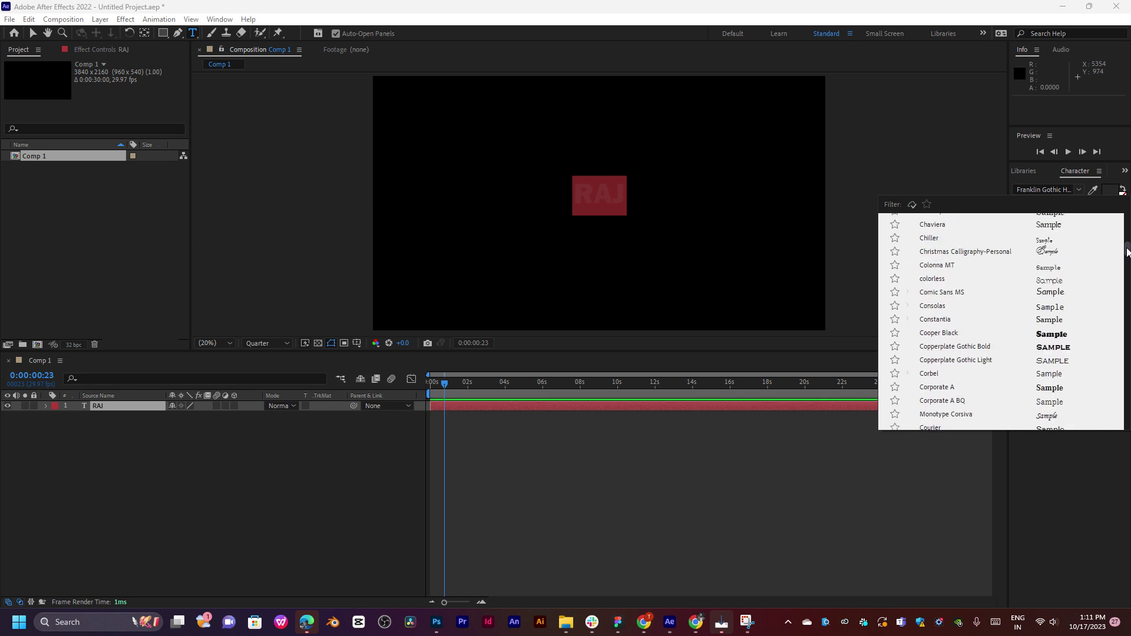
pyautogui.scroll(3, 1054, 309)
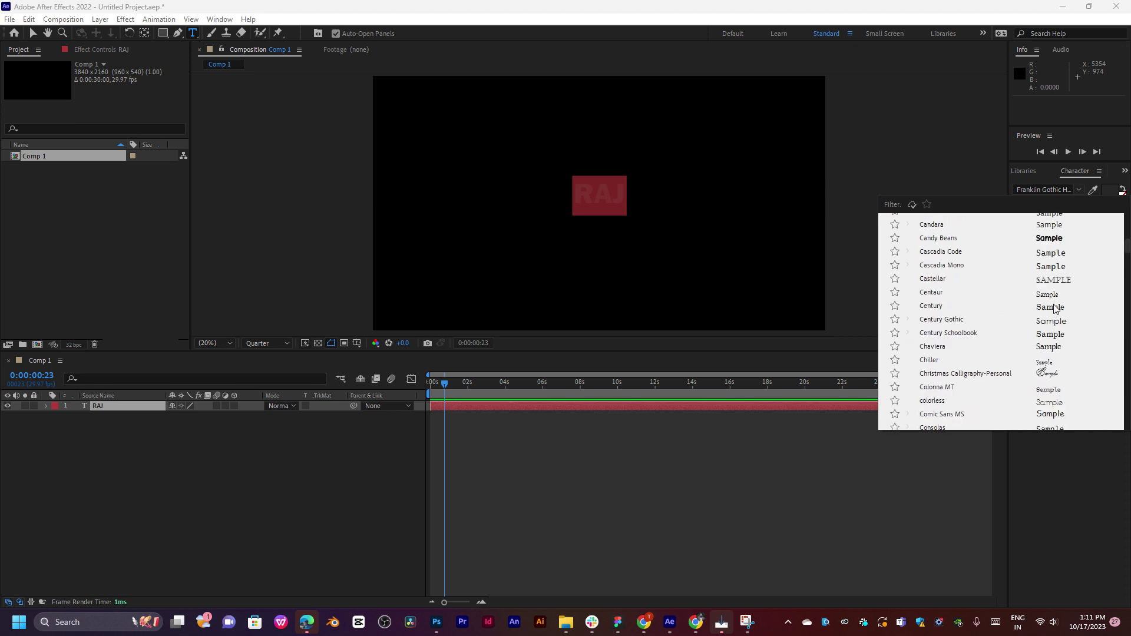
pyautogui.scroll(3, 1052, 279)
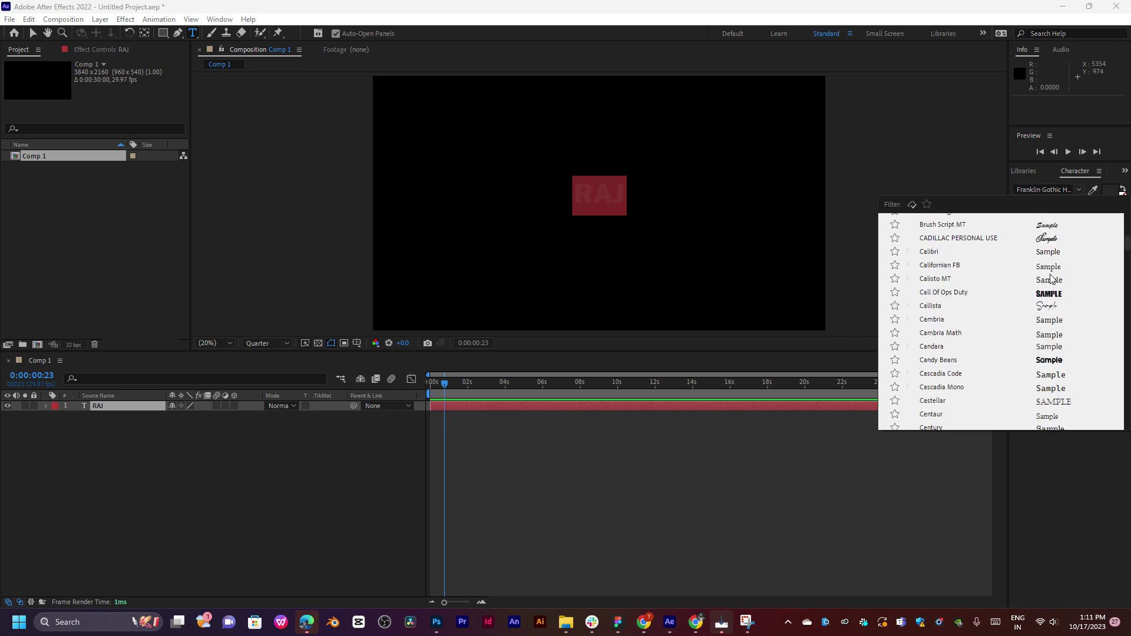
pyautogui.click(1055, 295)
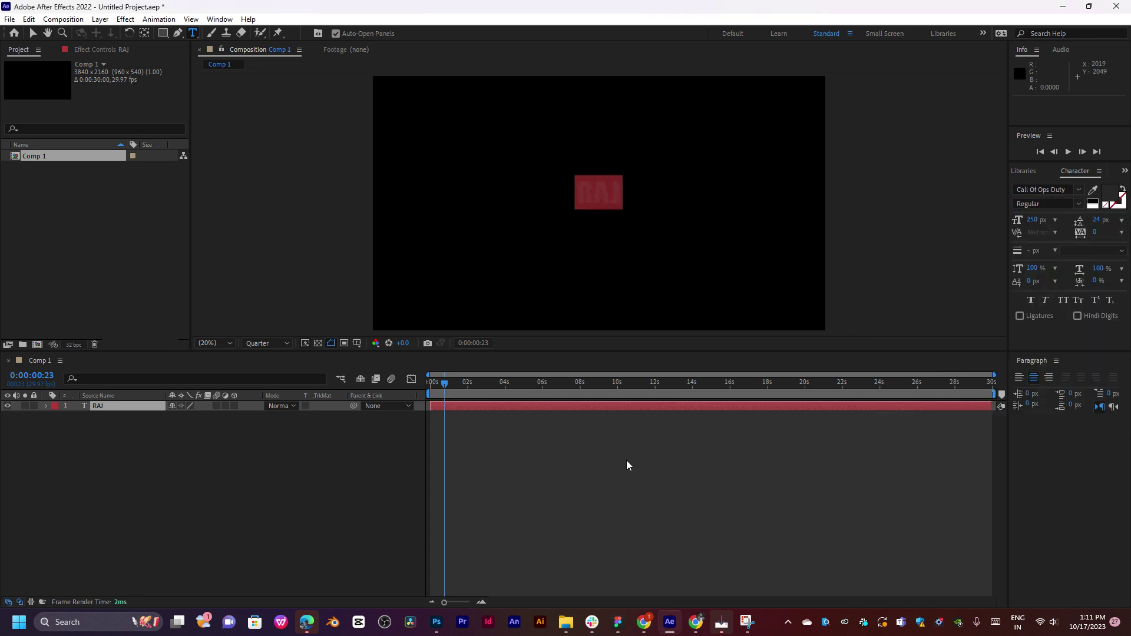
# Finish editing the text and scale its layer up proportionally to about 455% in the composition view.
pyautogui.click(553, 412)
pyautogui.click(553, 410)
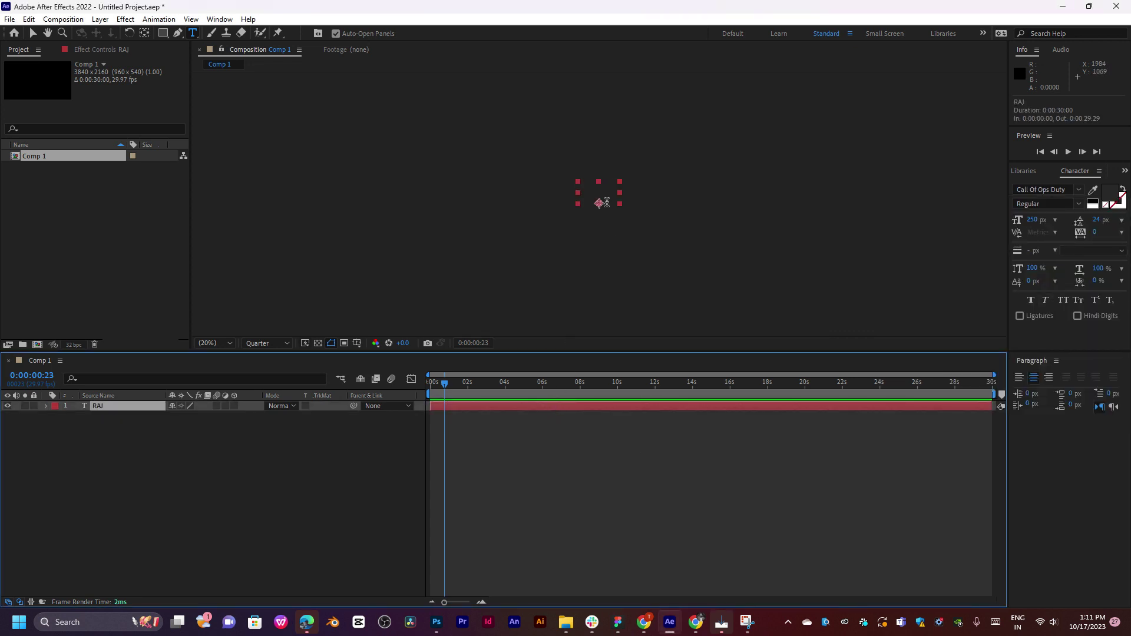
pyautogui.press('v')
pyautogui.moveTo(617, 203); pyautogui.dragTo(732, 206)
pyautogui.press('capslock')
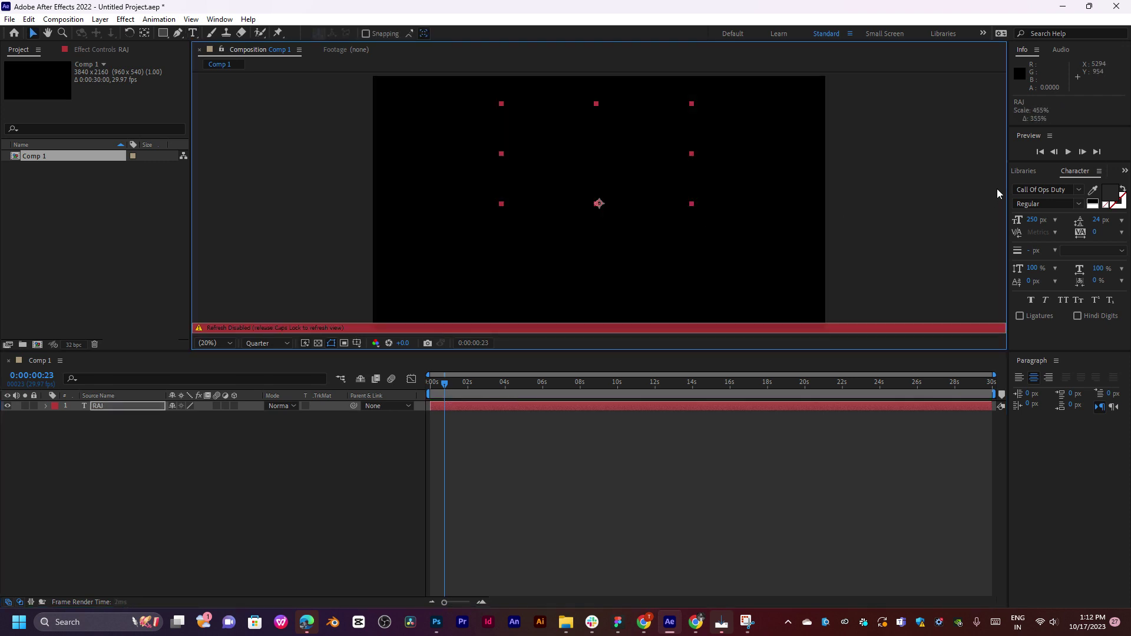
# Centre the text layer's anchor point within the lettering and turn the view refresh back on.
pyautogui.click(145, 34)
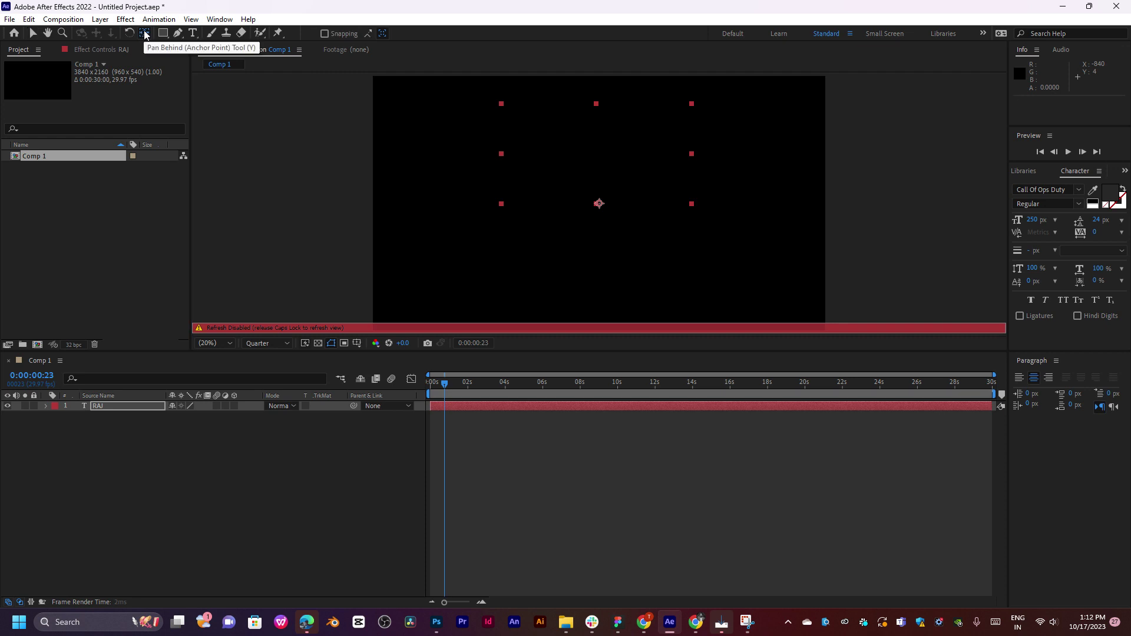
pyautogui.hotkey('ctrl', 'alt', 'Home')
pyautogui.press('capslock')
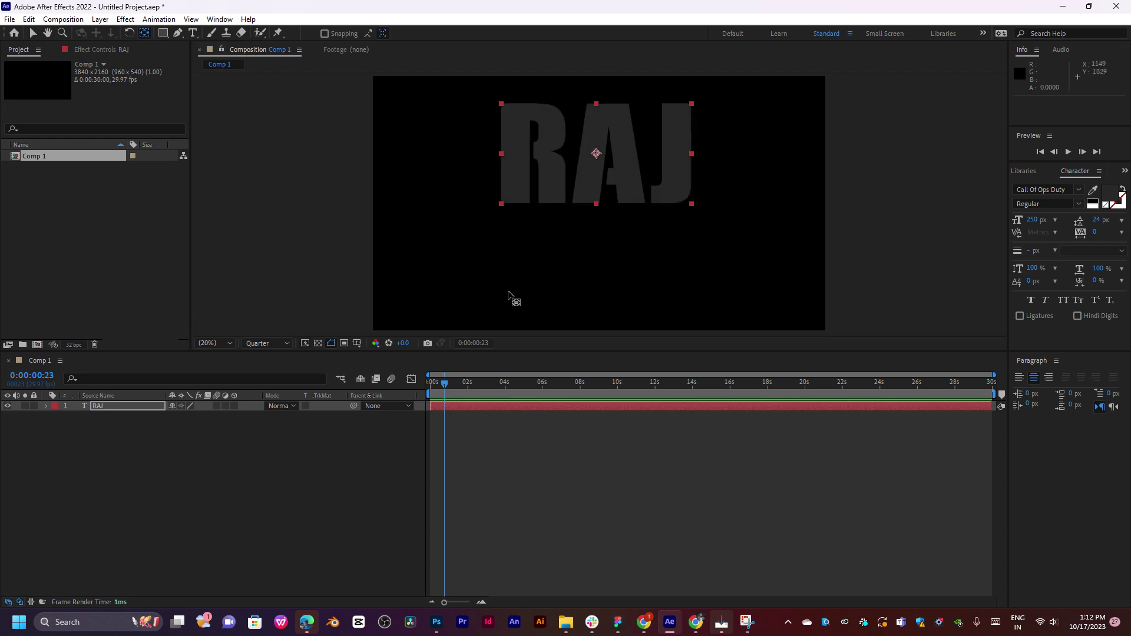
# Move the text layer down to the middle of the composition, at about position 1954, 1045.
pyautogui.press(',')
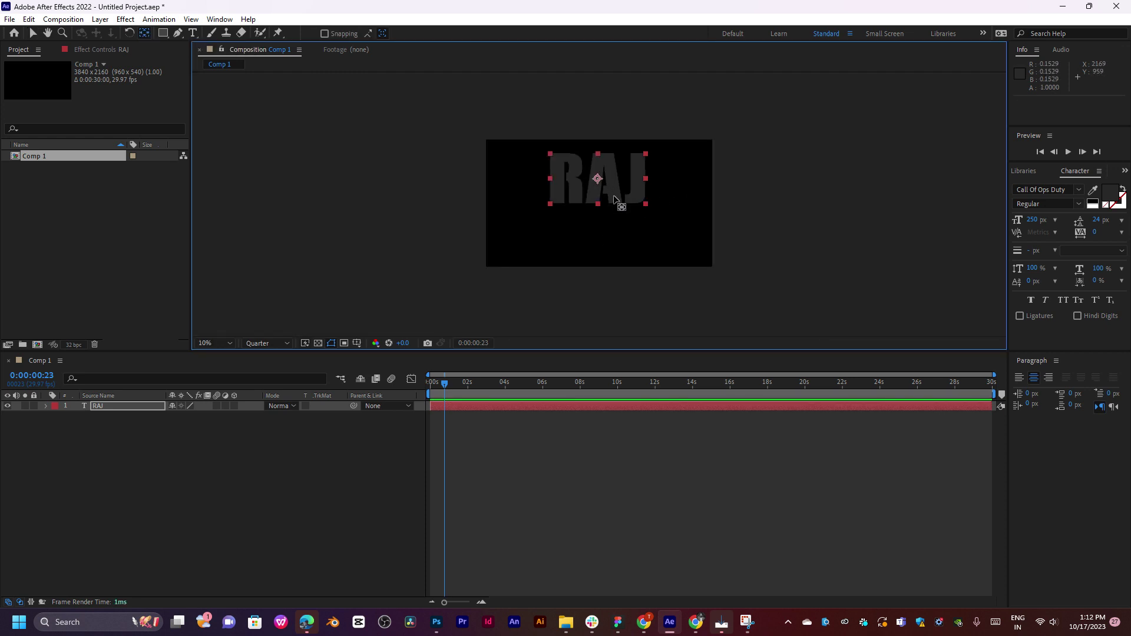
pyautogui.press('v')
pyautogui.moveTo(613, 197); pyautogui.dragTo(623, 215)
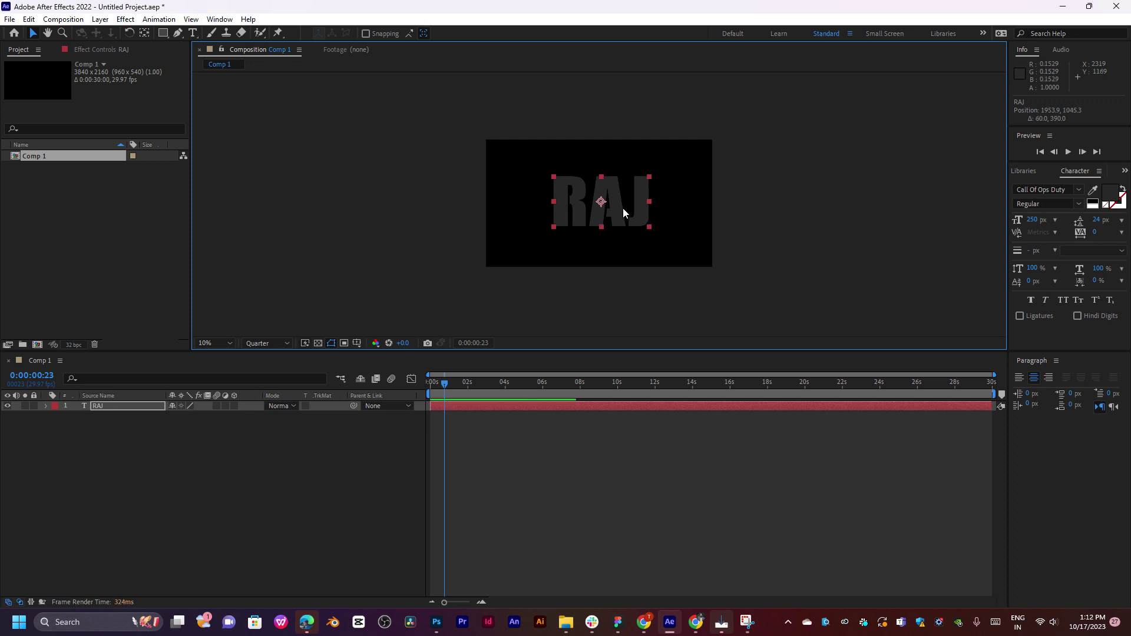
pyautogui.press('.')
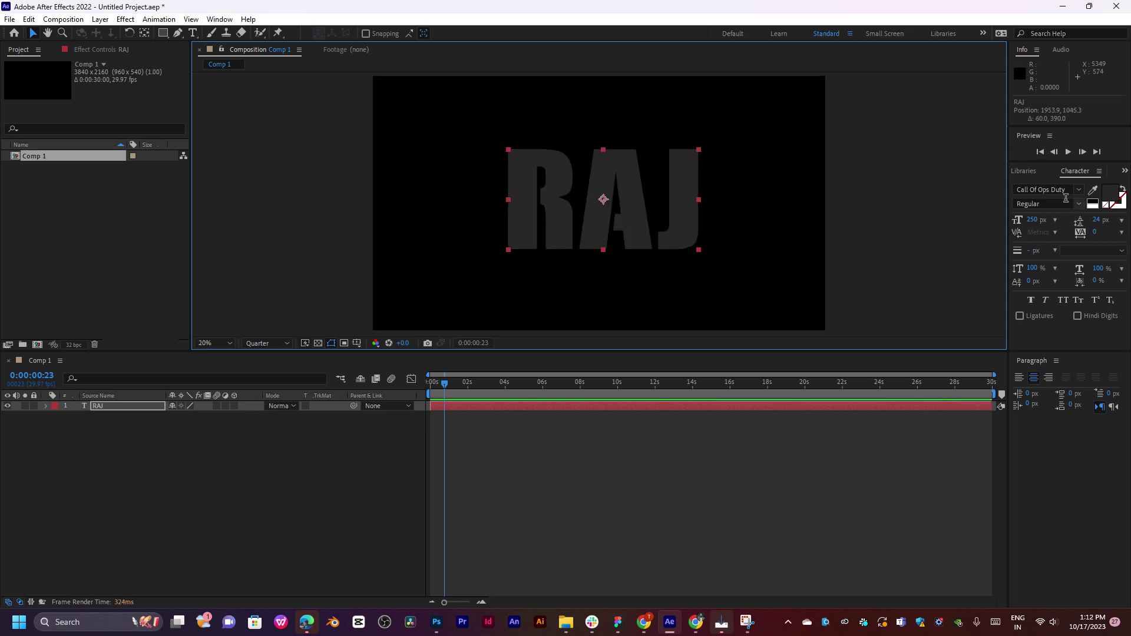
pyautogui.click(984, 33)
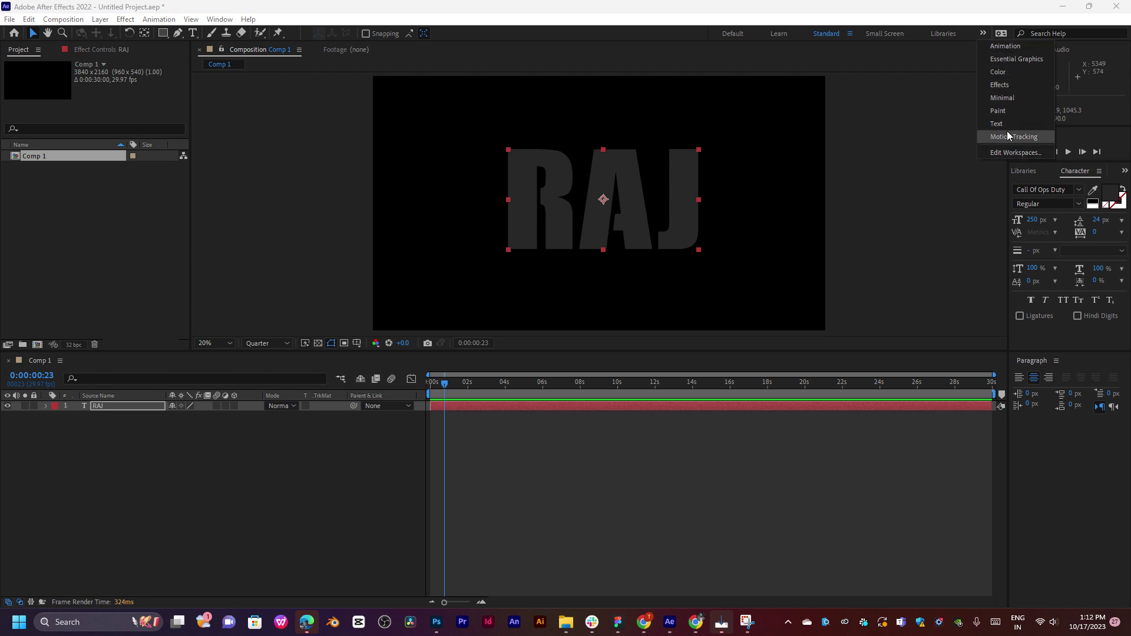
pyautogui.click(1009, 152)
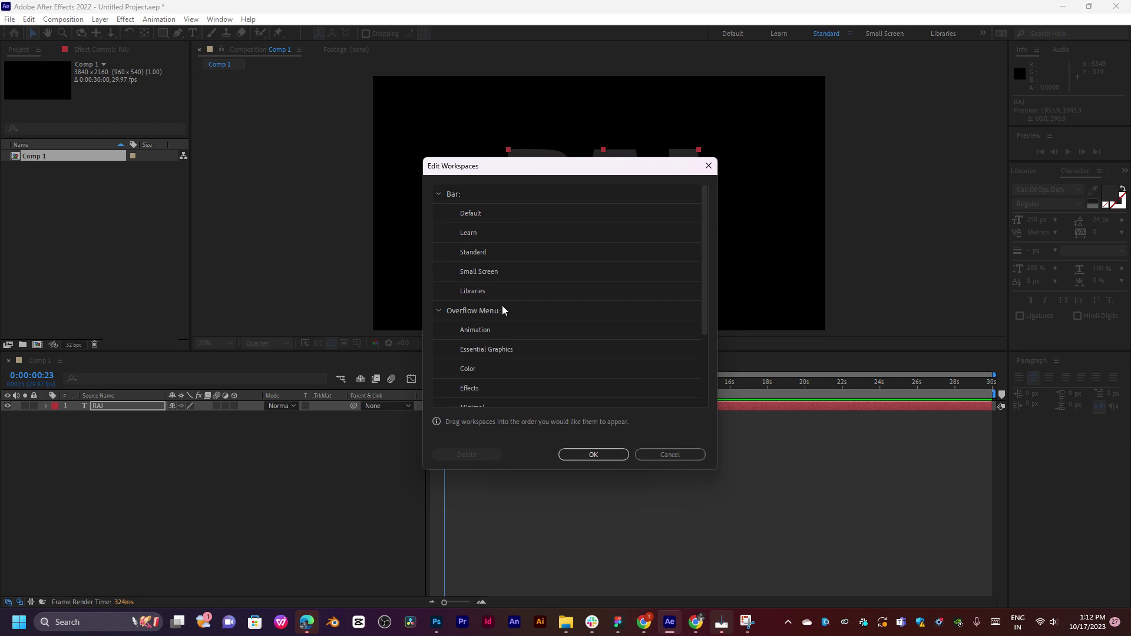
pyautogui.scroll(-4, 503, 304)
pyautogui.scroll(4, 506, 301)
pyautogui.click(465, 259)
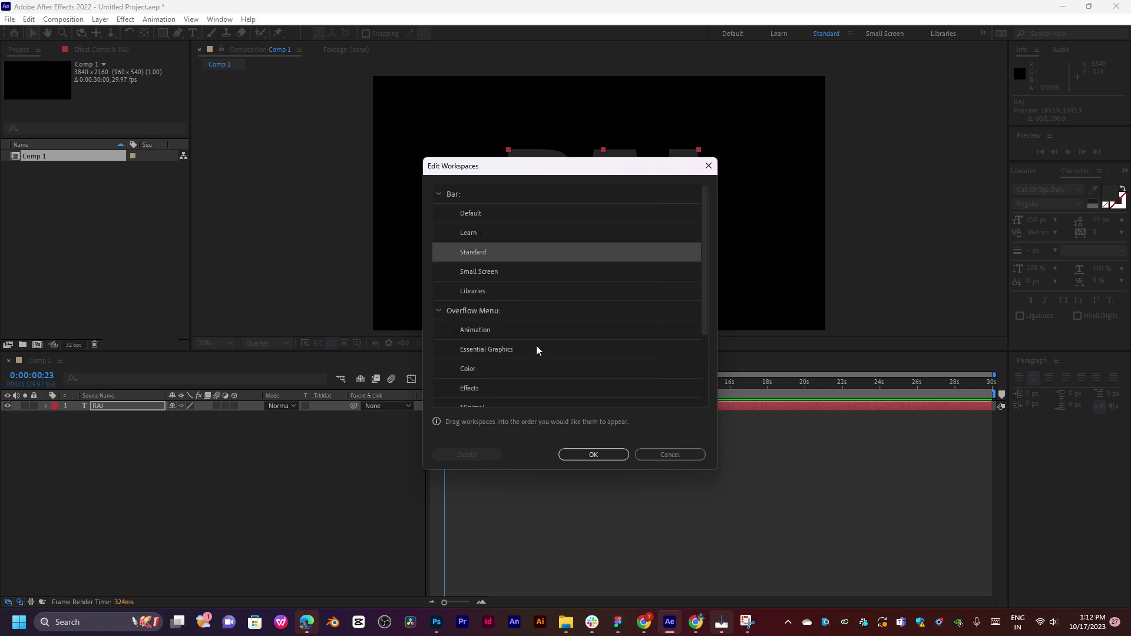
pyautogui.moveTo(494, 342)
pyautogui.mouseDown()
pyautogui.moveTo(494, 330)
pyautogui.moveTo(497, 349)
pyautogui.mouseUp()
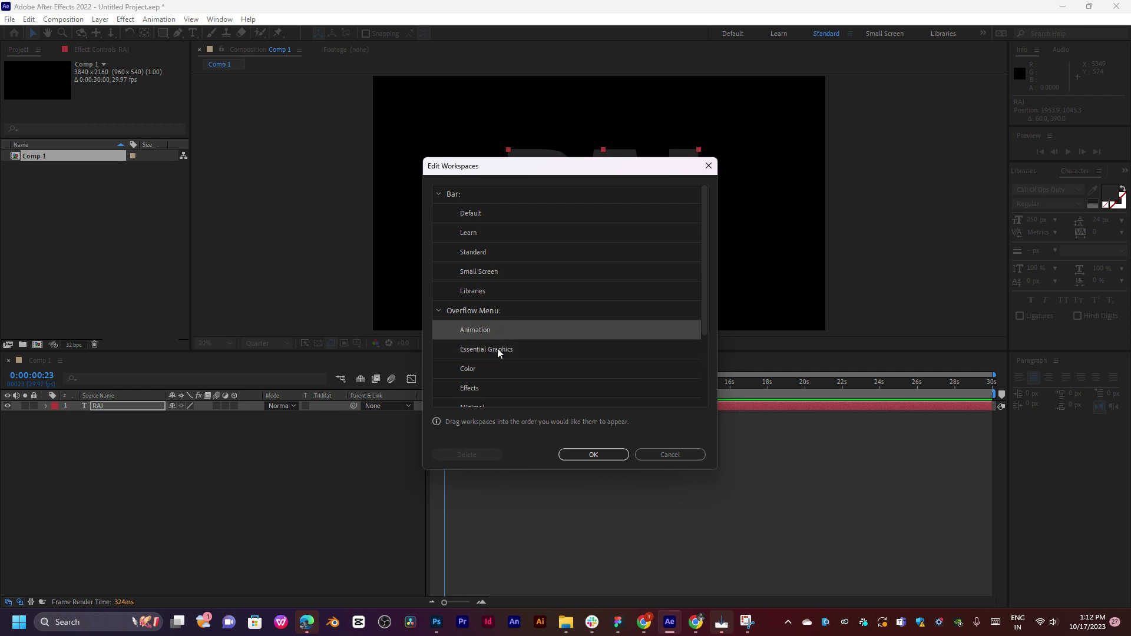
pyautogui.click(677, 458)
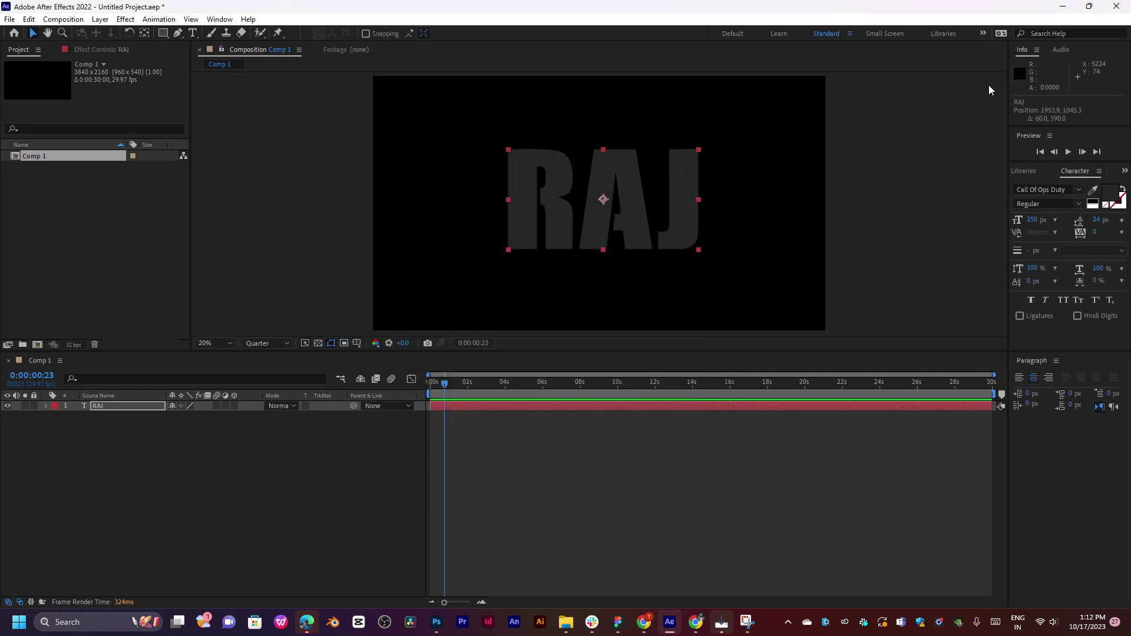
# Switch to the Small Screen workspace and look through its Preview, Paragraph and Libraries panels.
pyautogui.click(1063, 447)
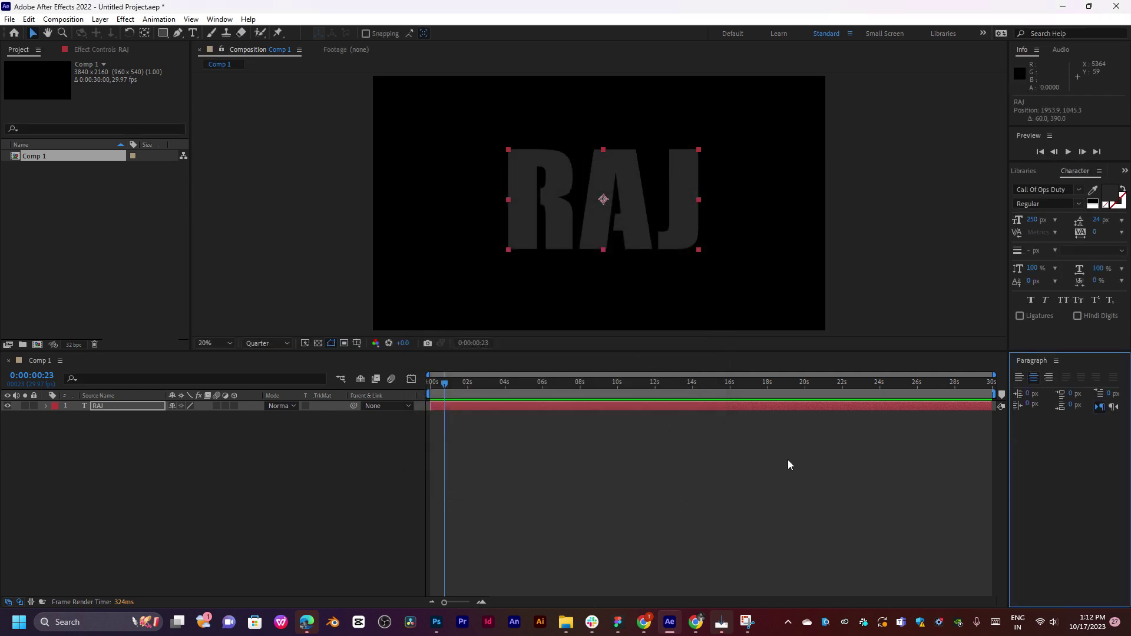
pyautogui.click(882, 34)
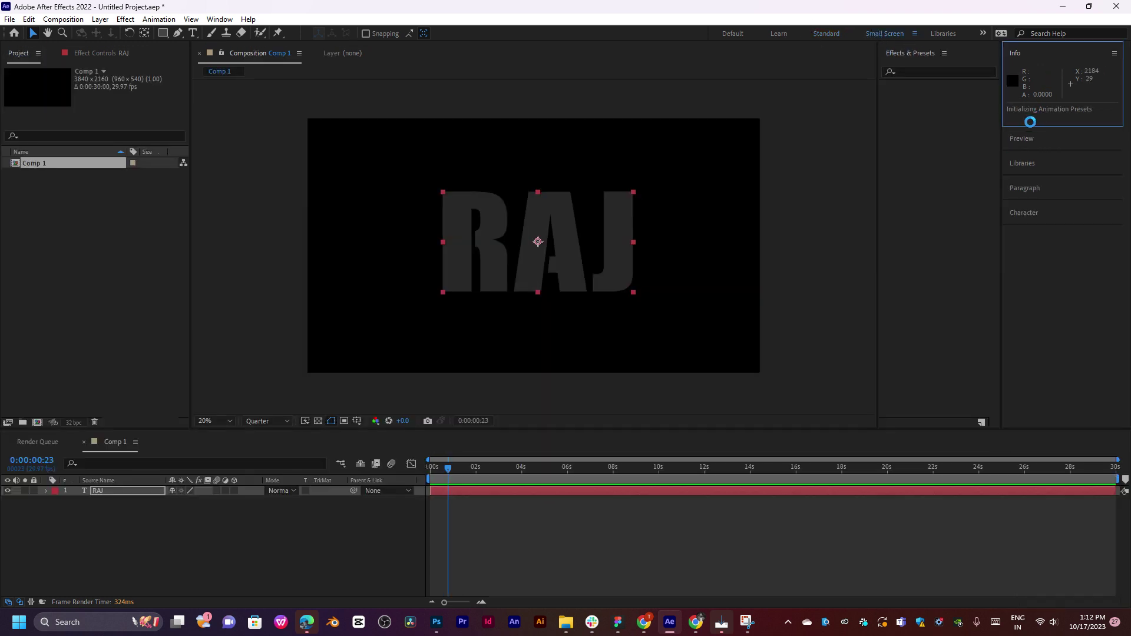
pyautogui.click(1038, 170)
pyautogui.click(1035, 77)
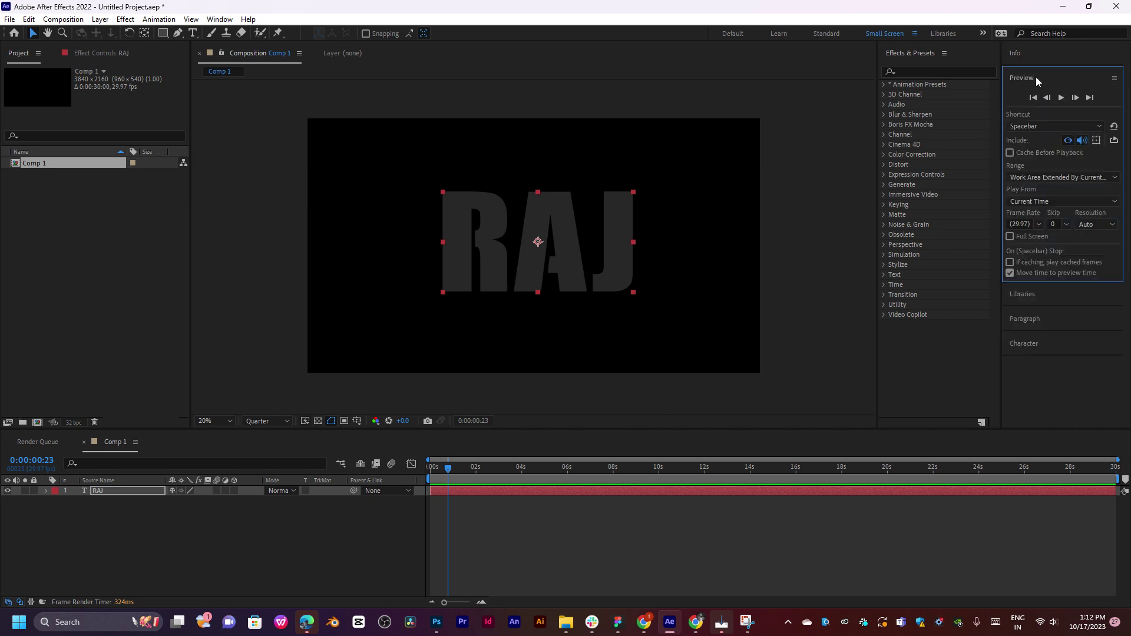
pyautogui.click(1042, 343)
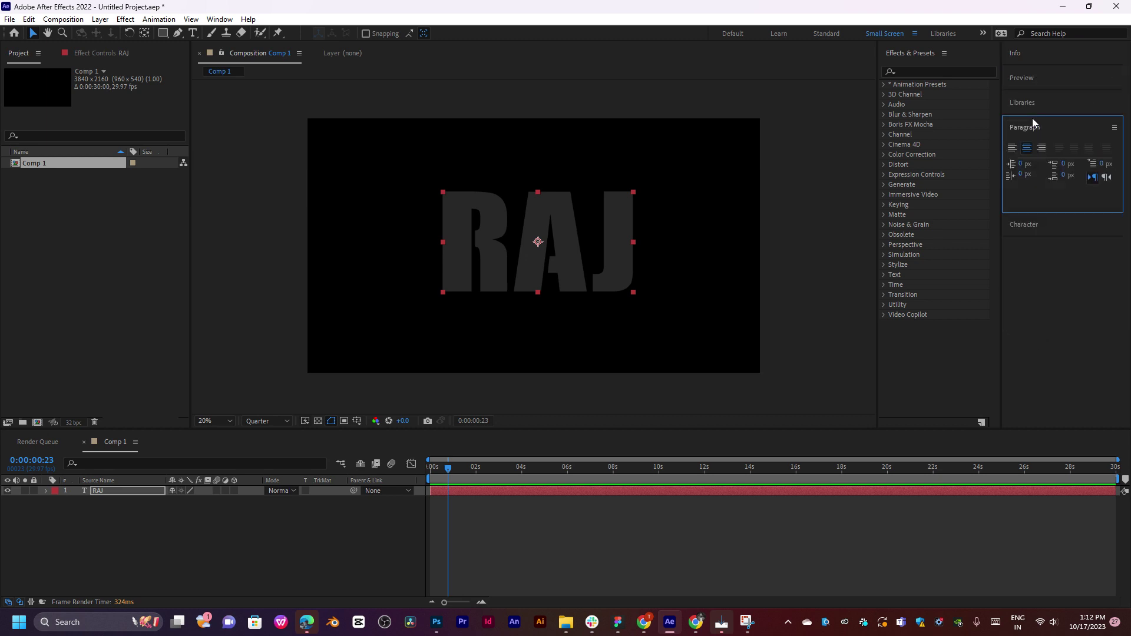
pyautogui.click(1032, 102)
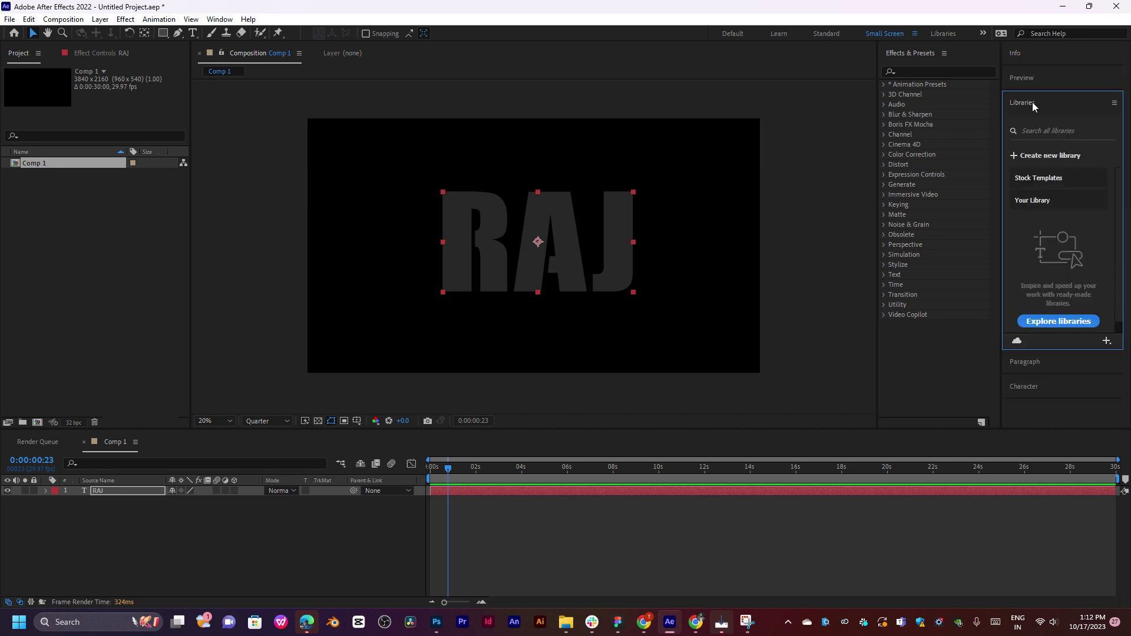
# Reset the Small Screen workspace to its saved layout and check its Info and Libraries panels.
pyautogui.click(219, 19)
pyautogui.moveTo(405, 36)
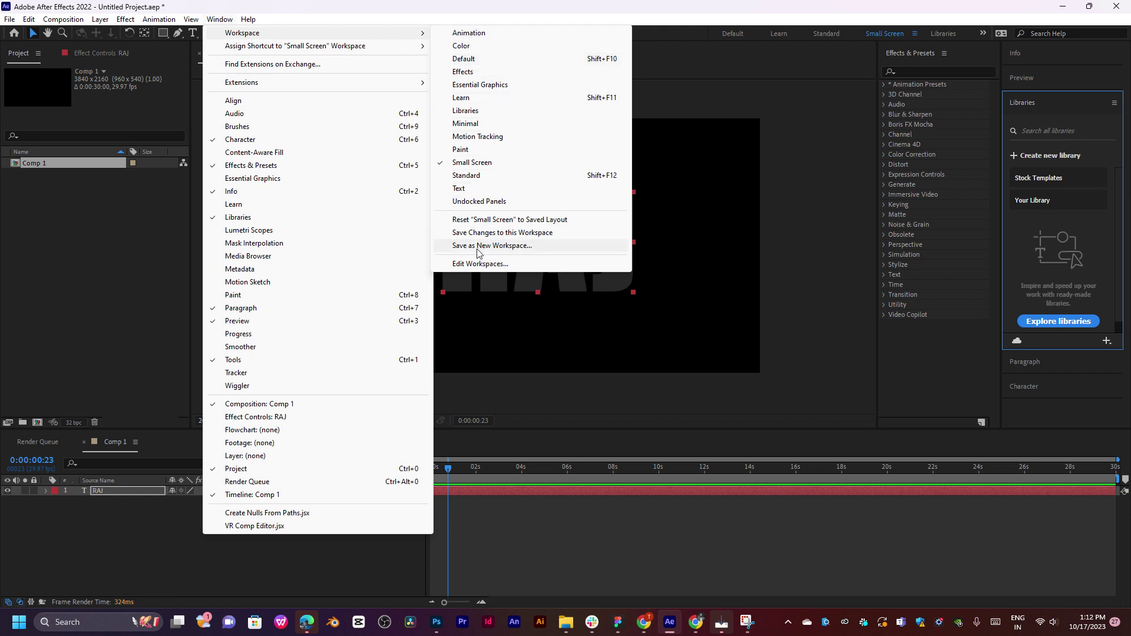
pyautogui.click(481, 219)
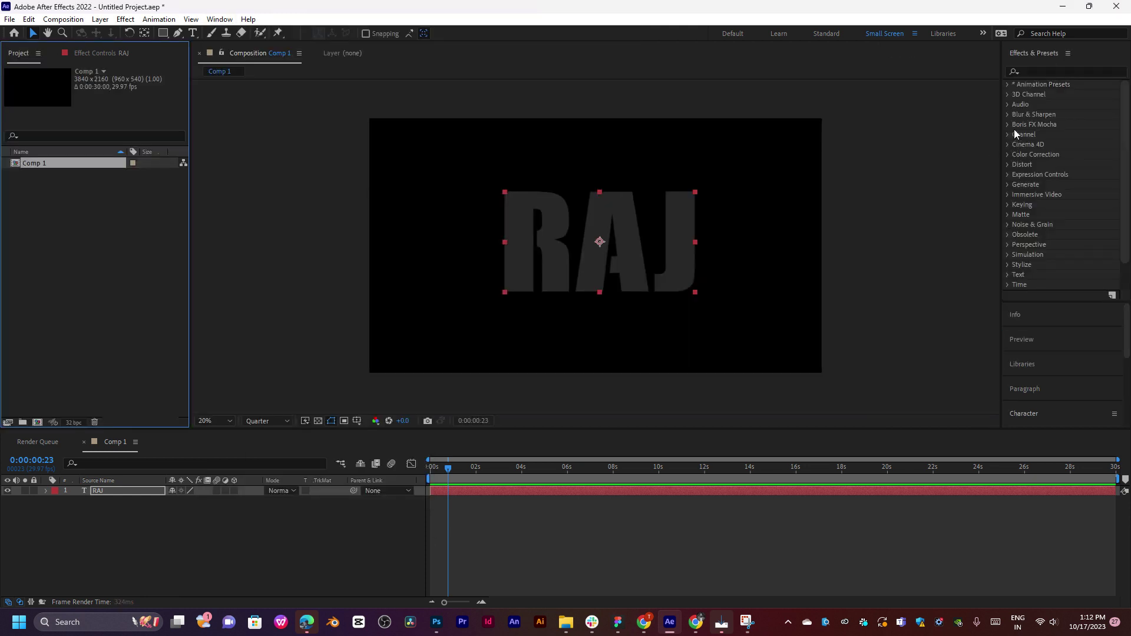
pyautogui.click(1028, 318)
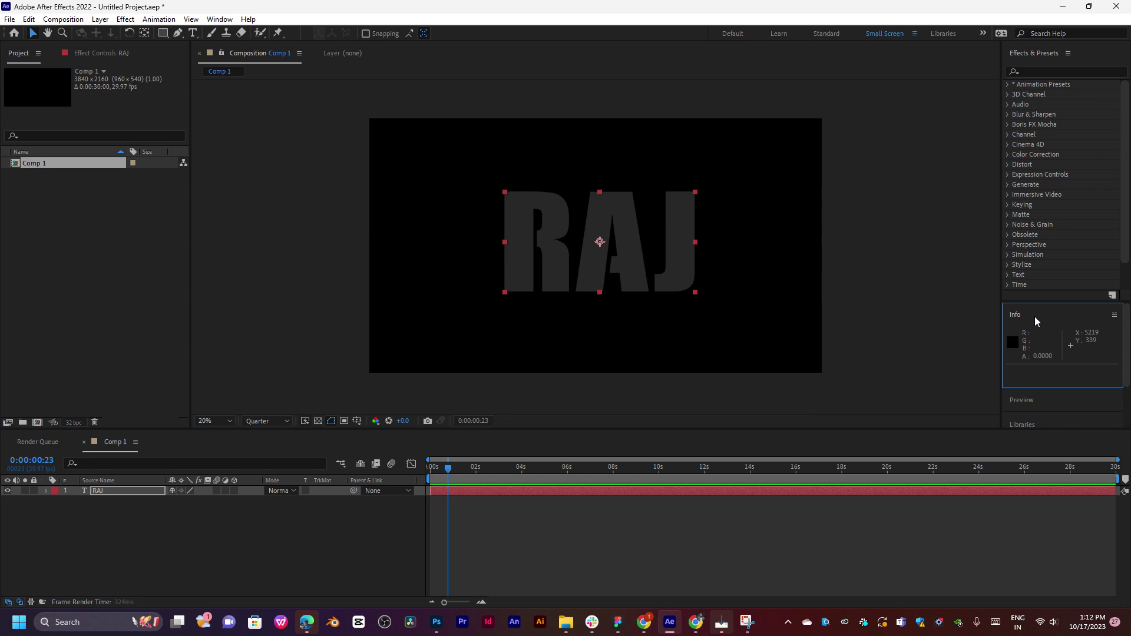
pyautogui.click(1034, 56)
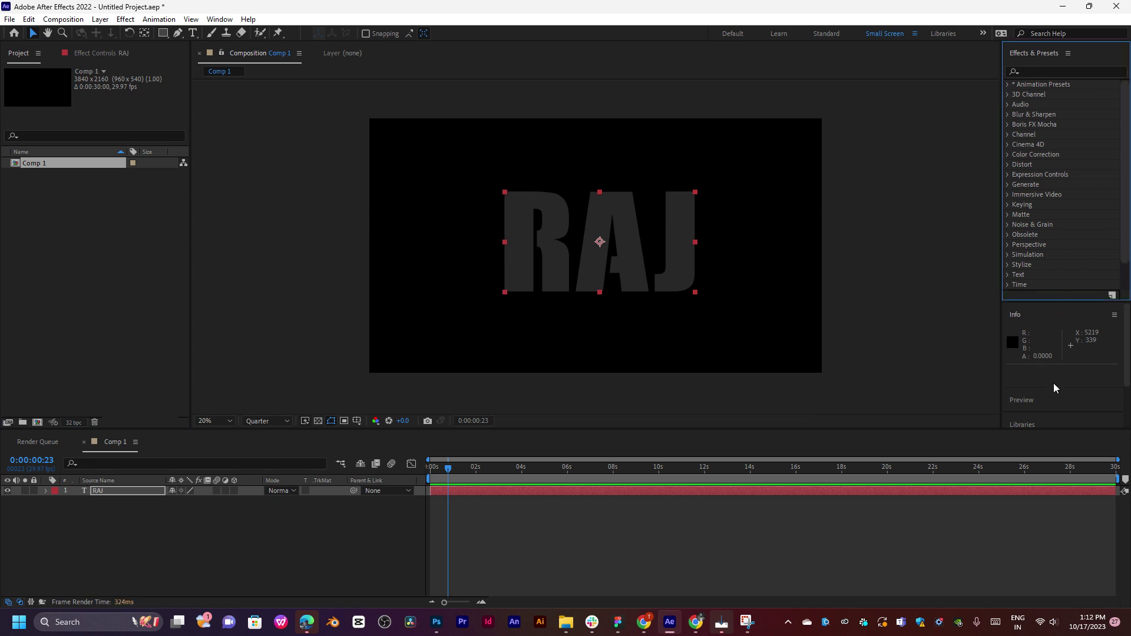
pyautogui.click(1035, 364)
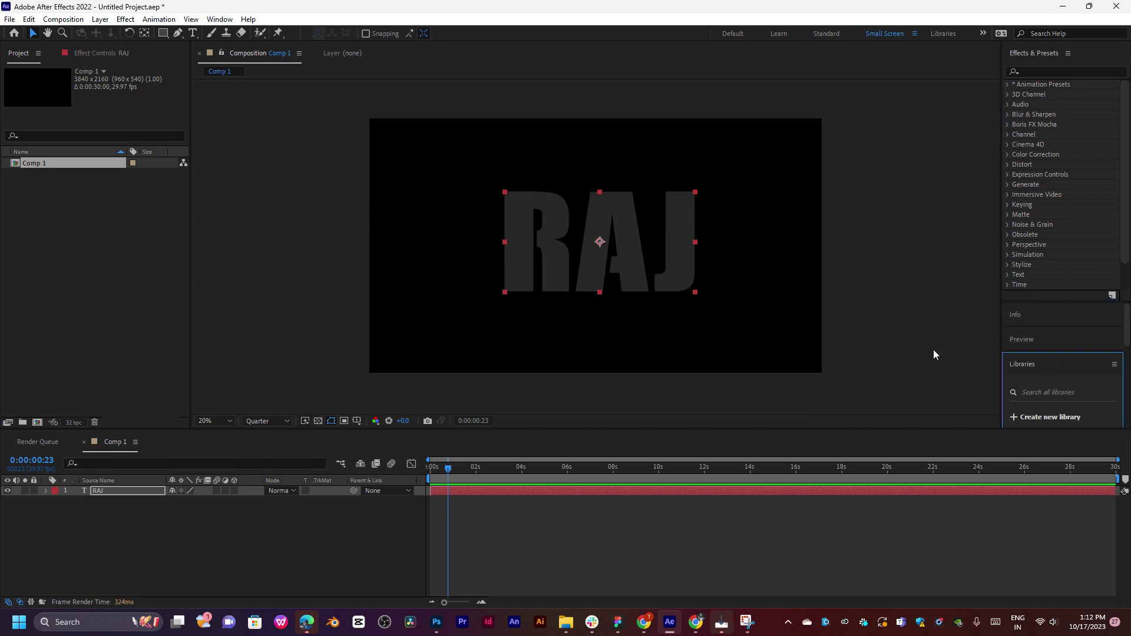
# Nudge the text layer to about position 1874, 960 and look through the Animation workspace's panels.
pyautogui.moveTo(600, 278); pyautogui.dragTo(591, 269)
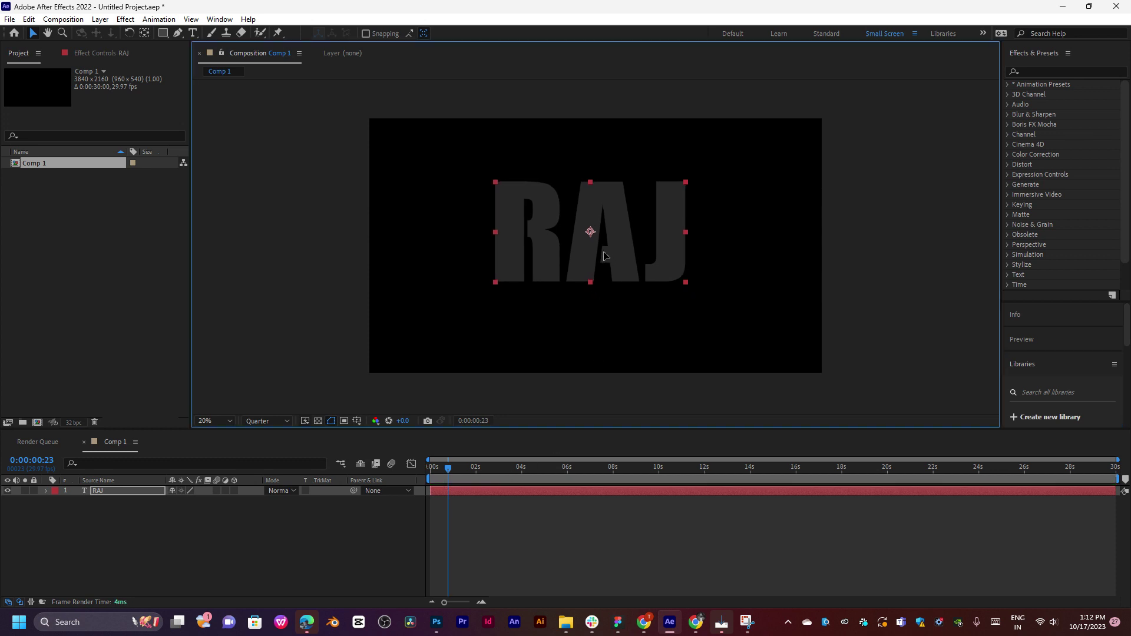
pyautogui.click(981, 34)
pyautogui.click(1009, 46)
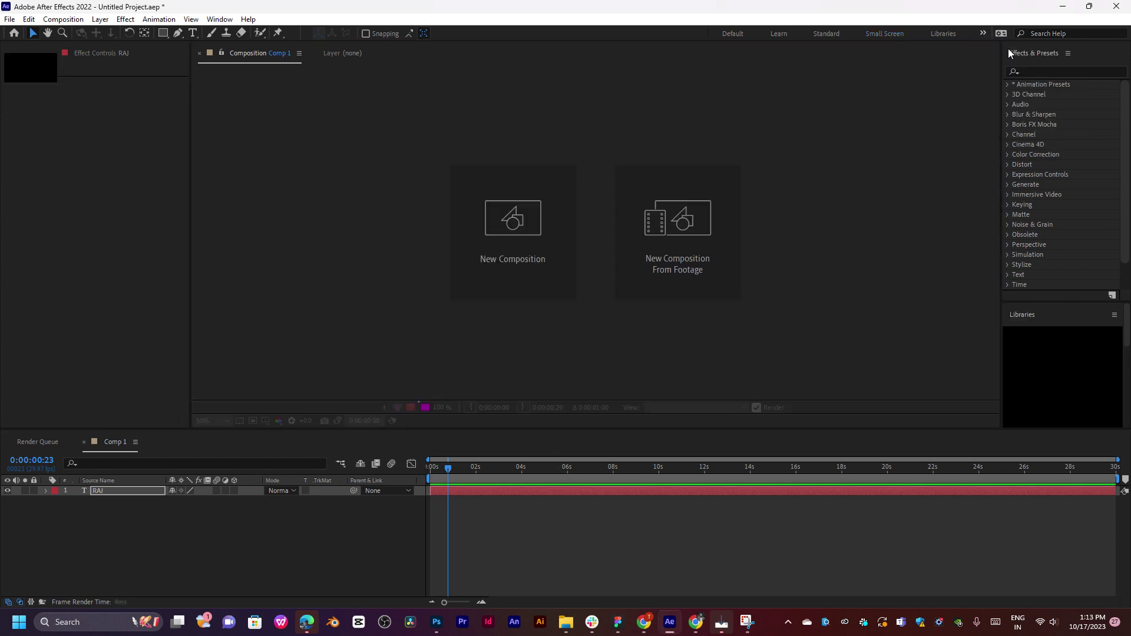
pyautogui.scroll(-10, 1068, 262)
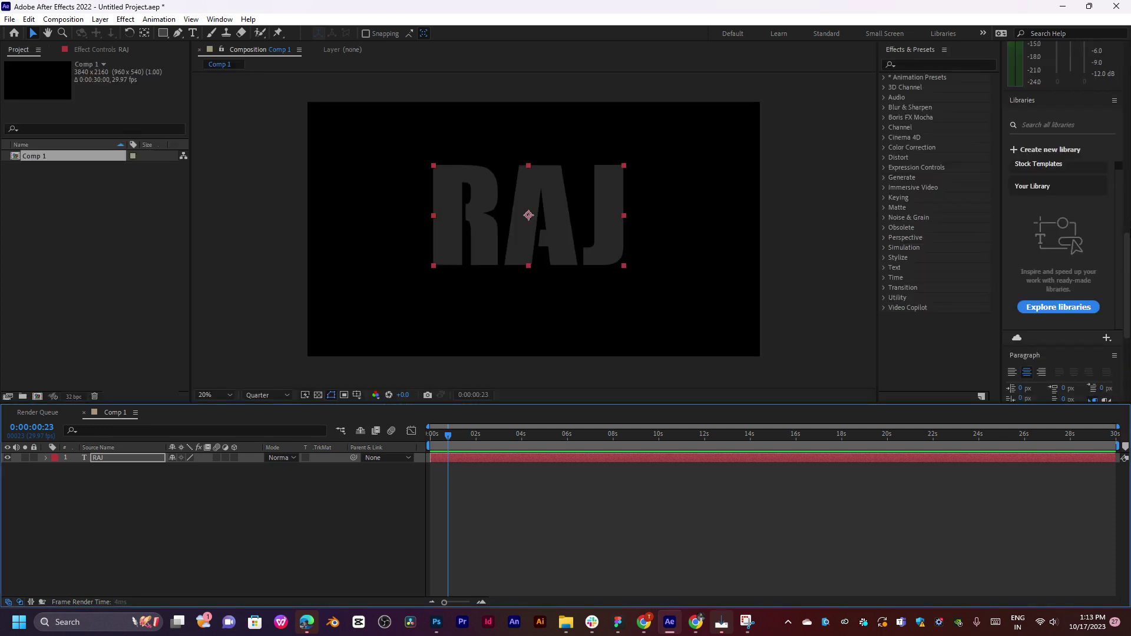
pyautogui.moveTo(1127, 261)
pyautogui.mouseDown()
pyautogui.moveTo(1127, 322)
pyautogui.moveTo(1127, 72)
pyautogui.mouseUp()
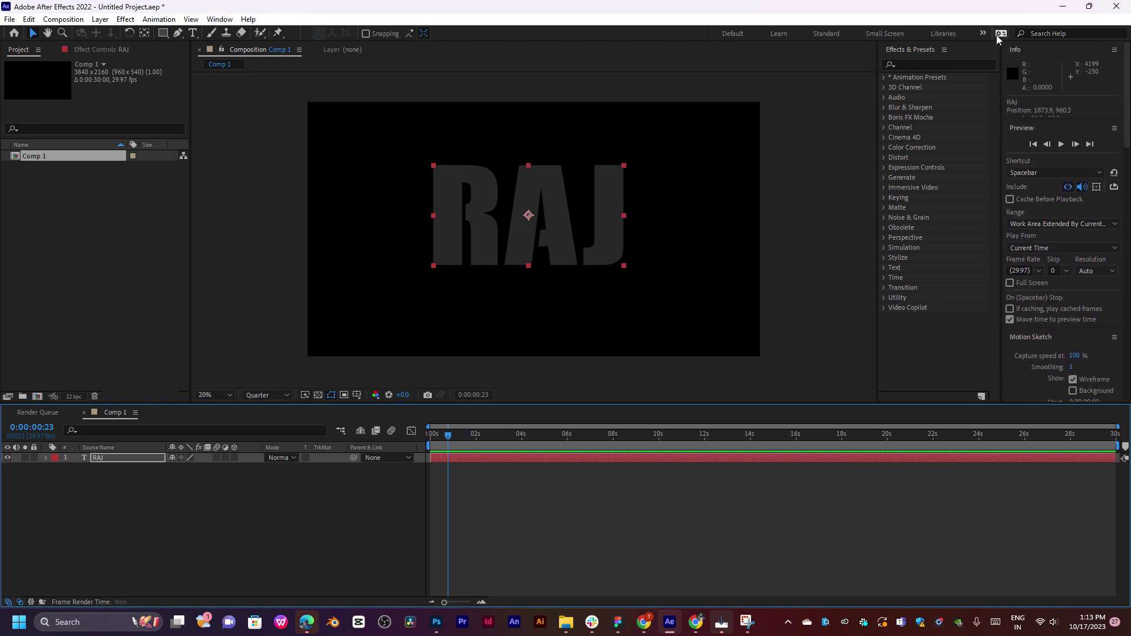
# Switch to the Learn workspace, return to Standard and reset Standard to its saved layout.
pyautogui.click(788, 34)
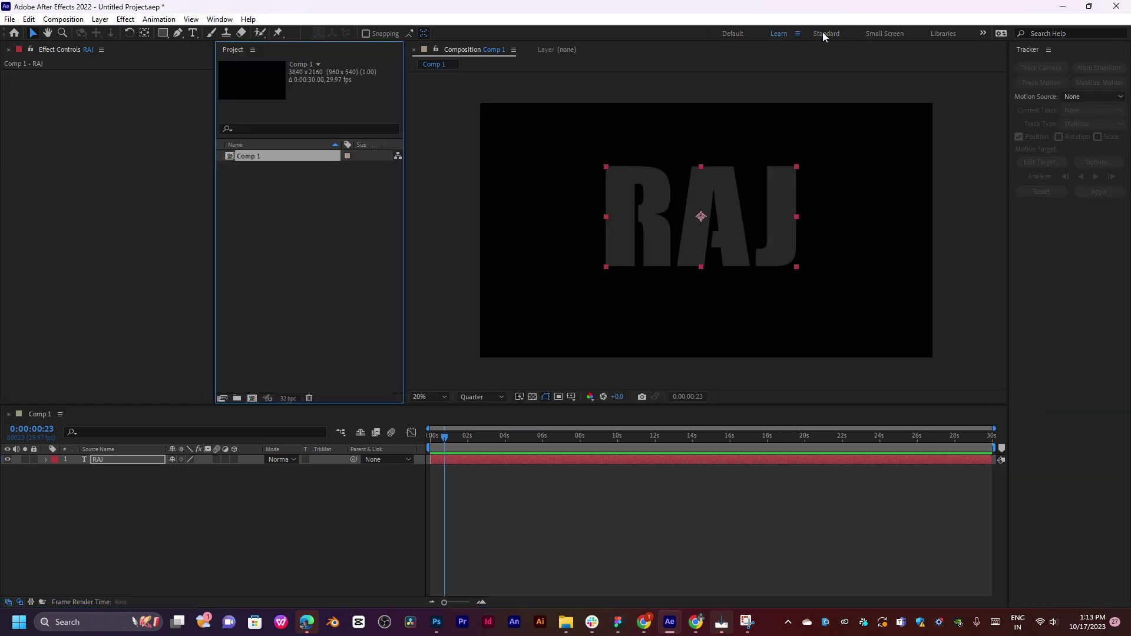
pyautogui.click(824, 34)
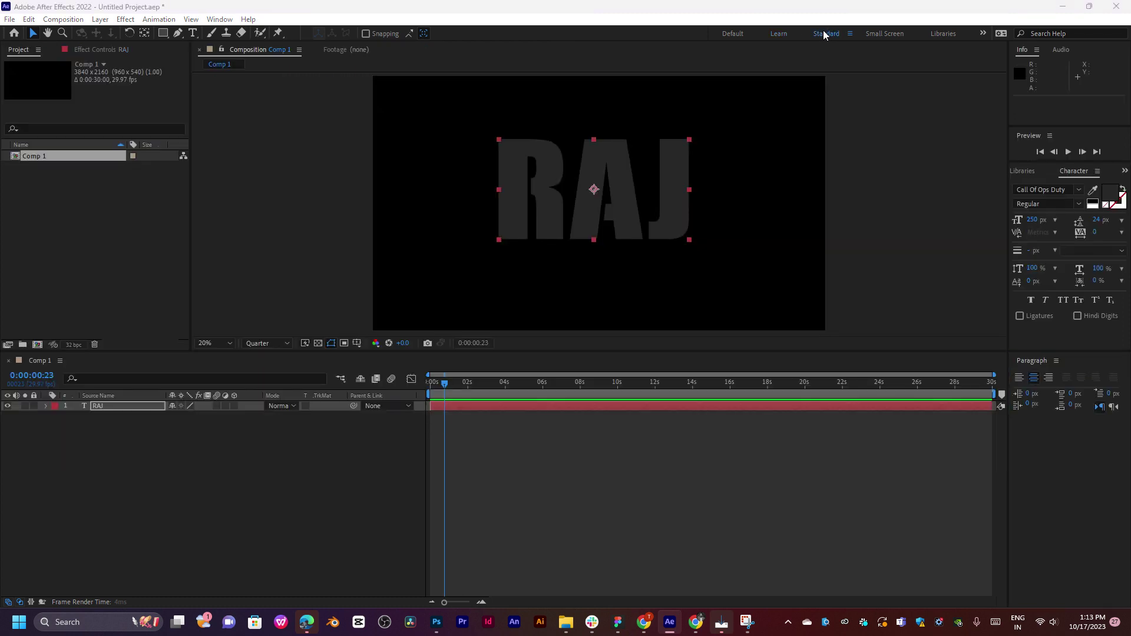
pyautogui.click(850, 34)
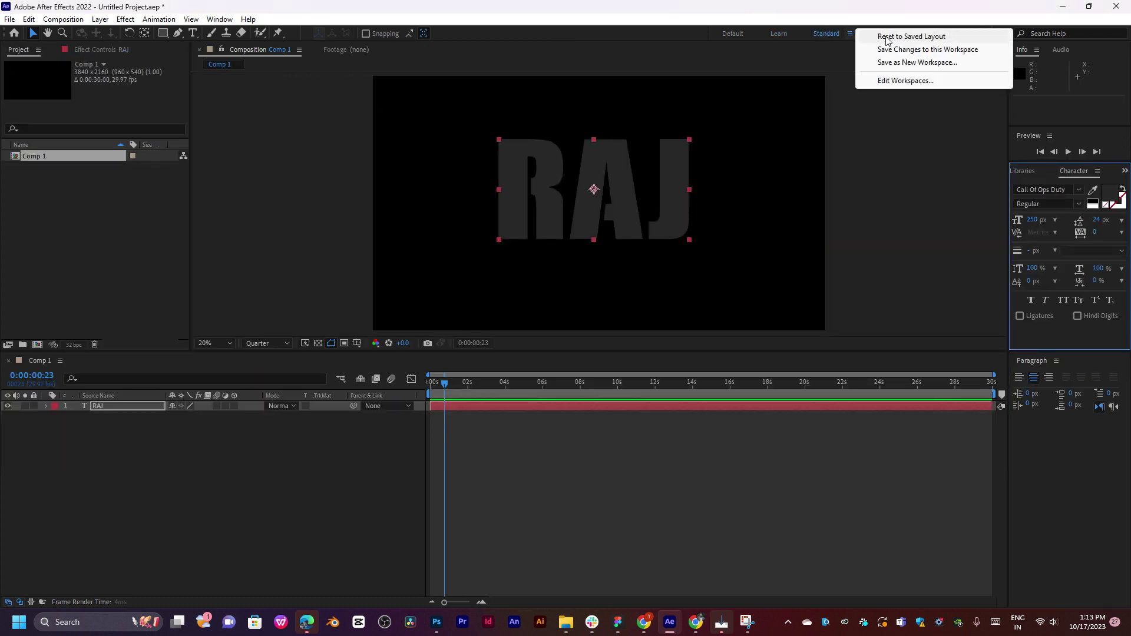
pyautogui.click(887, 36)
# Return to the Small Screen workspace and look through its stacked panels, collapsing Libraries and Info.
pyautogui.click(881, 33)
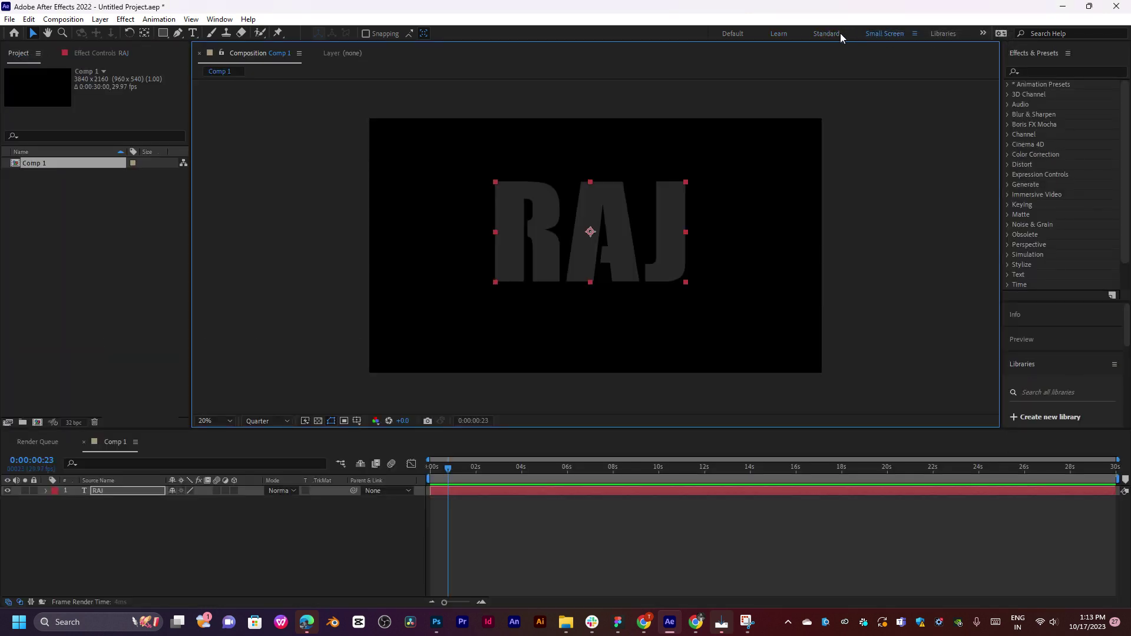
pyautogui.scroll(-3, 1113, 330)
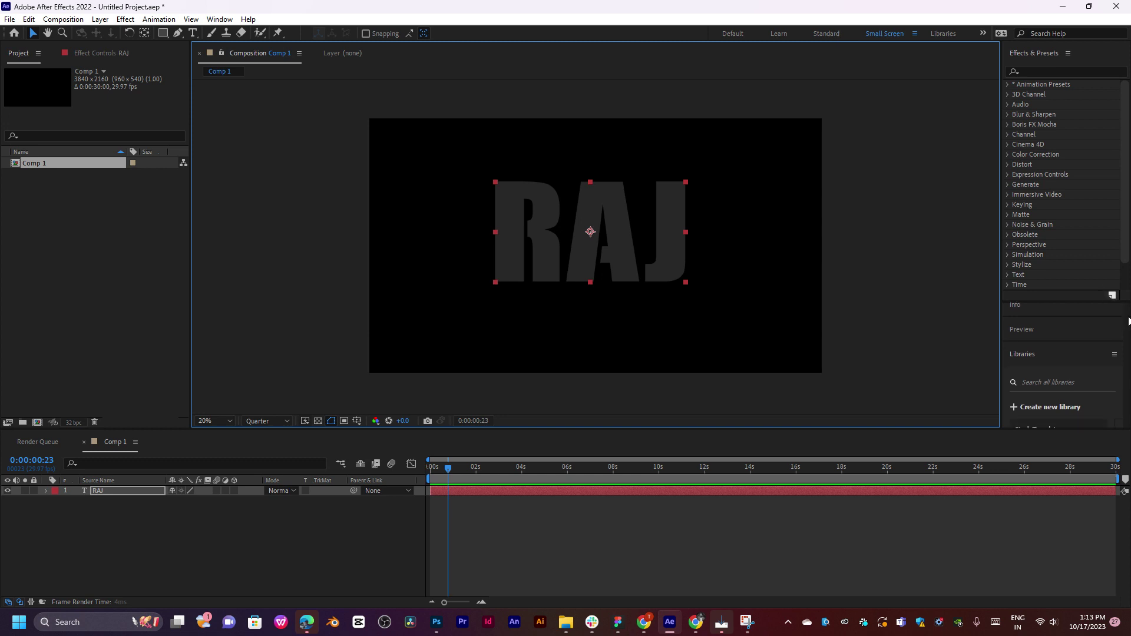
pyautogui.scroll(4, 1048, 357)
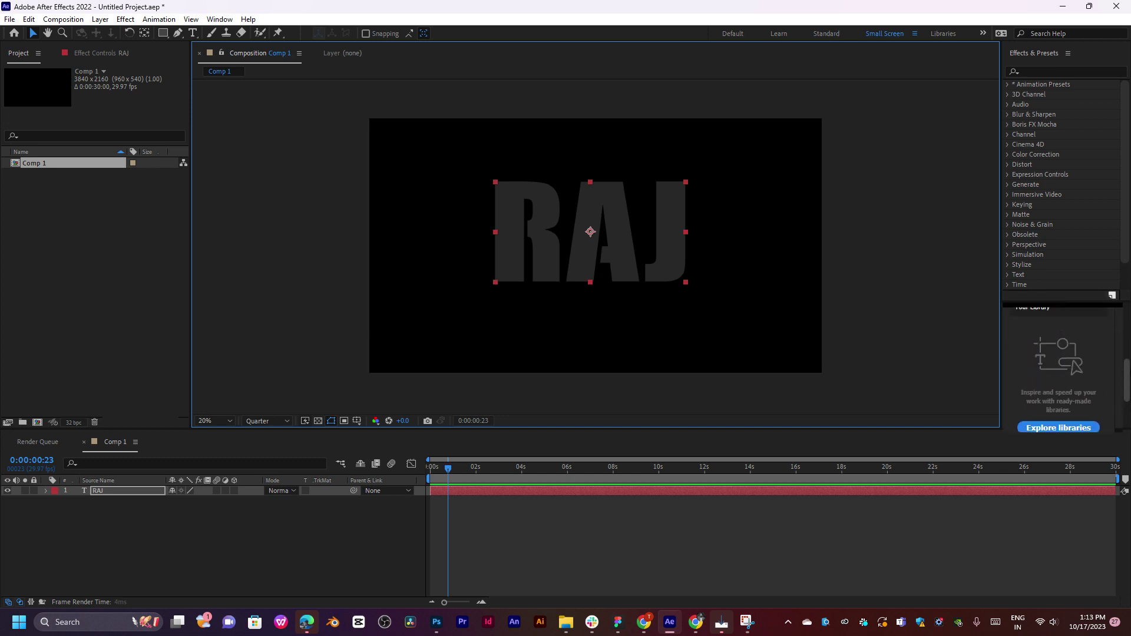
pyautogui.click(1026, 365)
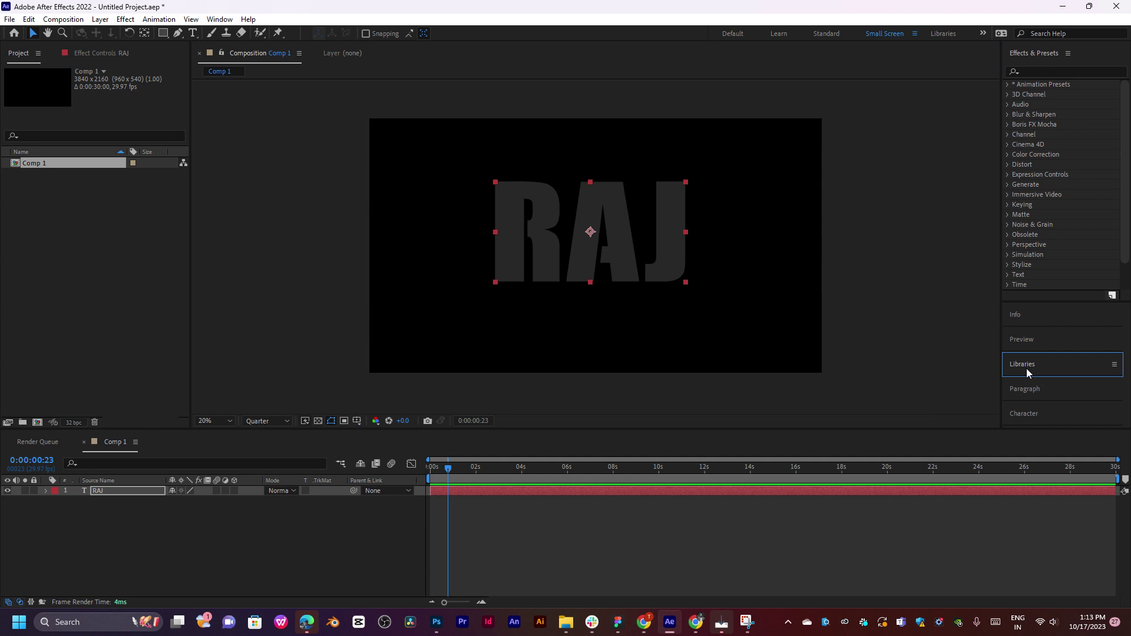
pyautogui.click(1030, 316)
pyautogui.click(1030, 316)
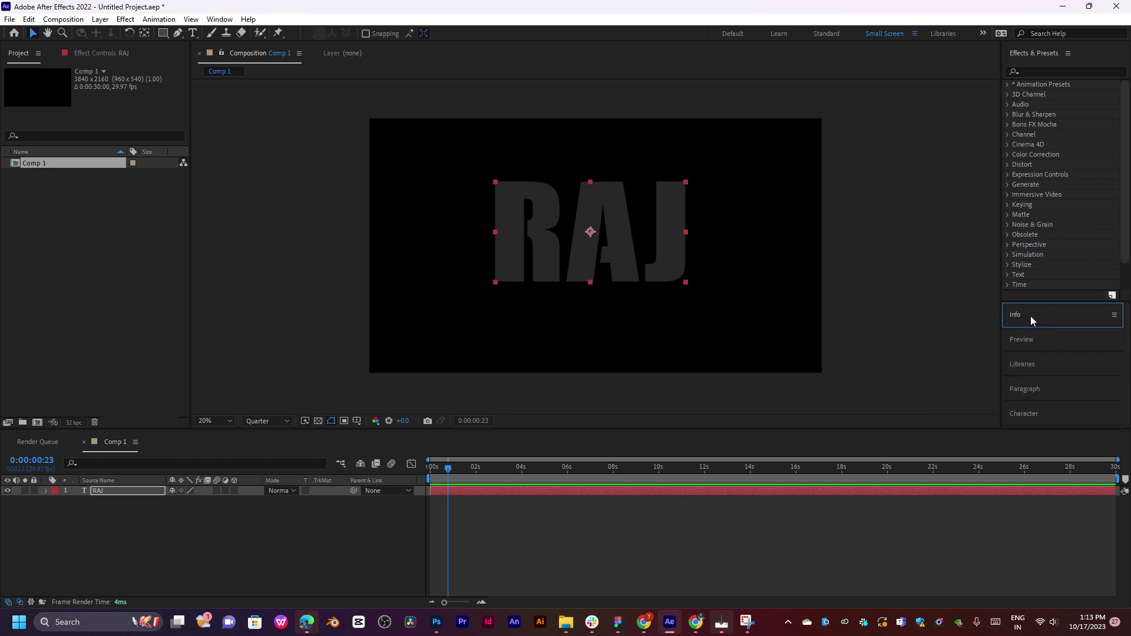
pyautogui.click(1028, 52)
# Try the Essential Graphics, Effects and Color workspaces one after another and look over their panels.
pyautogui.click(999, 37)
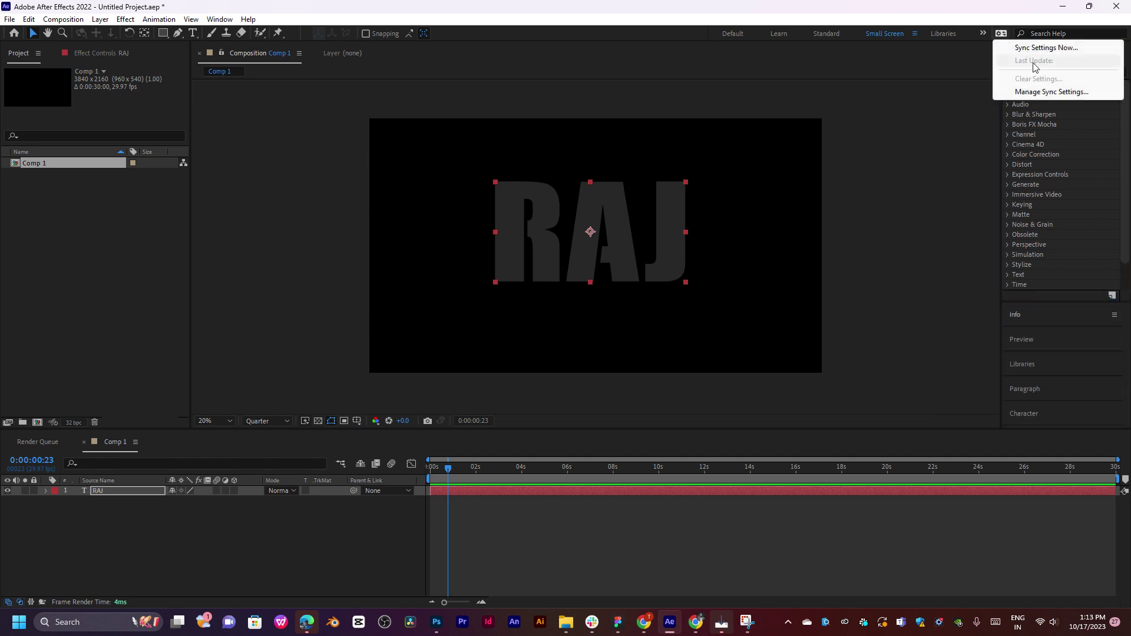
pyautogui.click(984, 34)
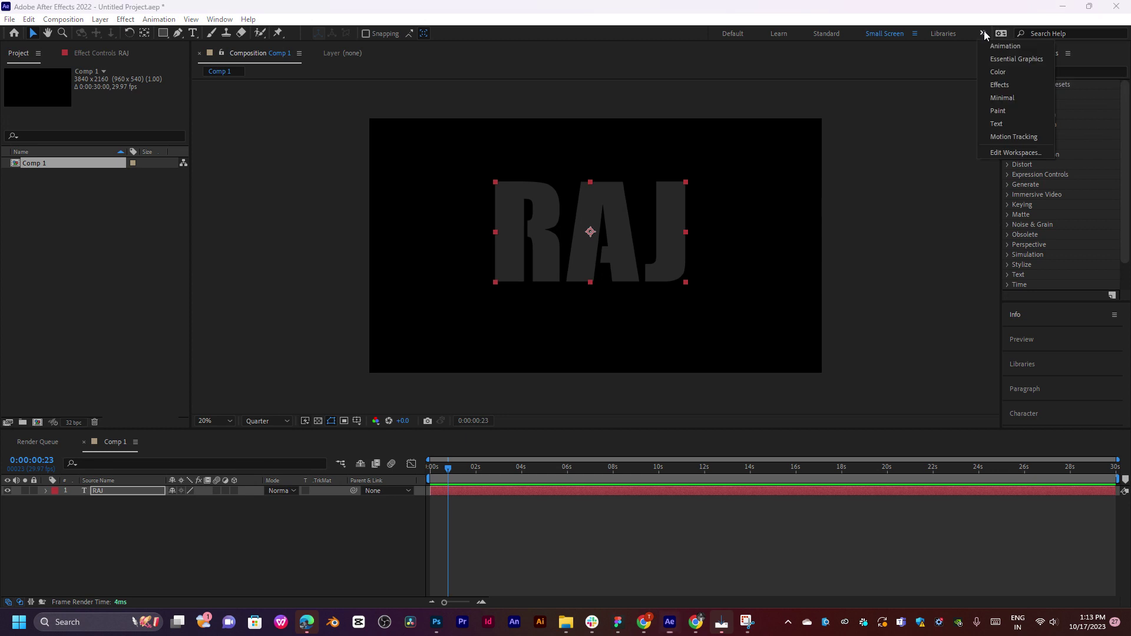
pyautogui.click(1014, 59)
pyautogui.click(982, 33)
pyautogui.click(997, 72)
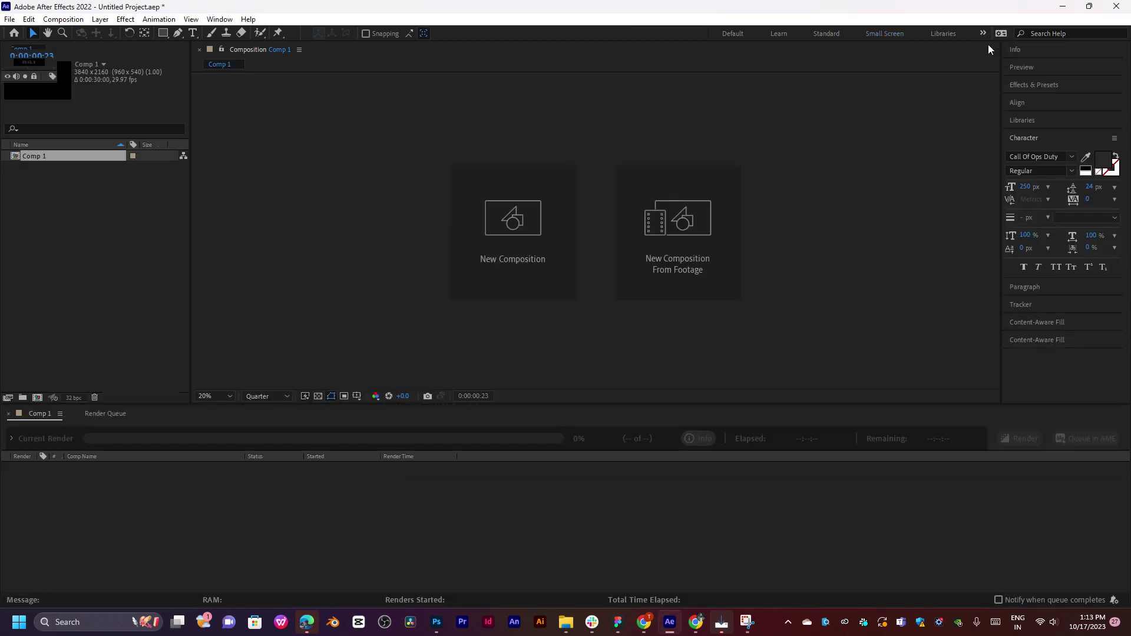
pyautogui.click(983, 33)
pyautogui.click(1013, 85)
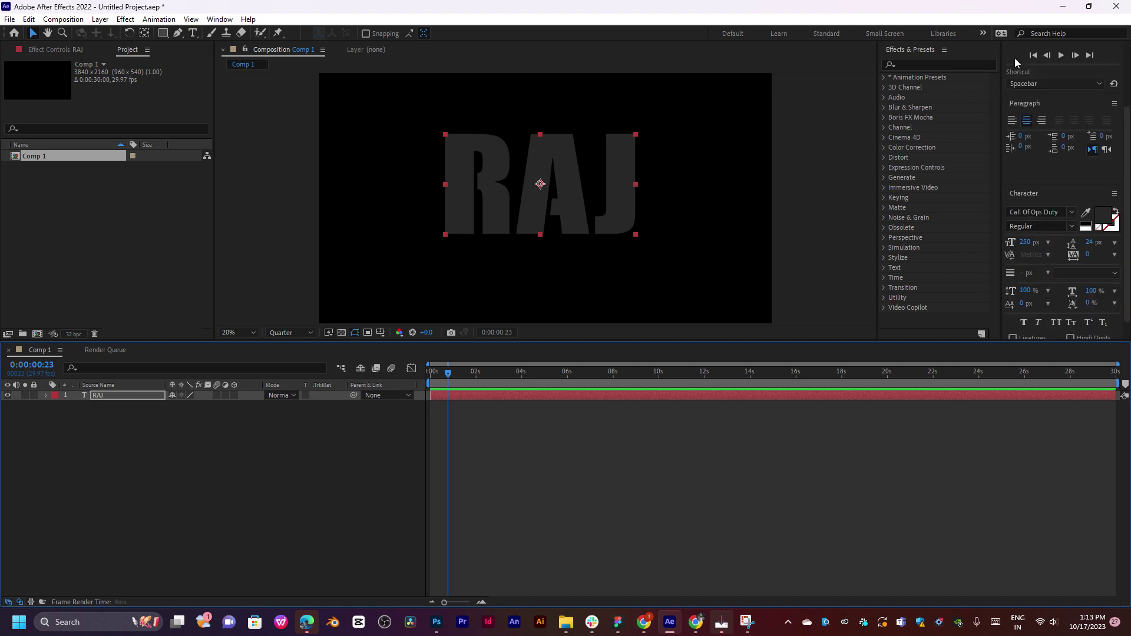
pyautogui.scroll(-3, 1126, 191)
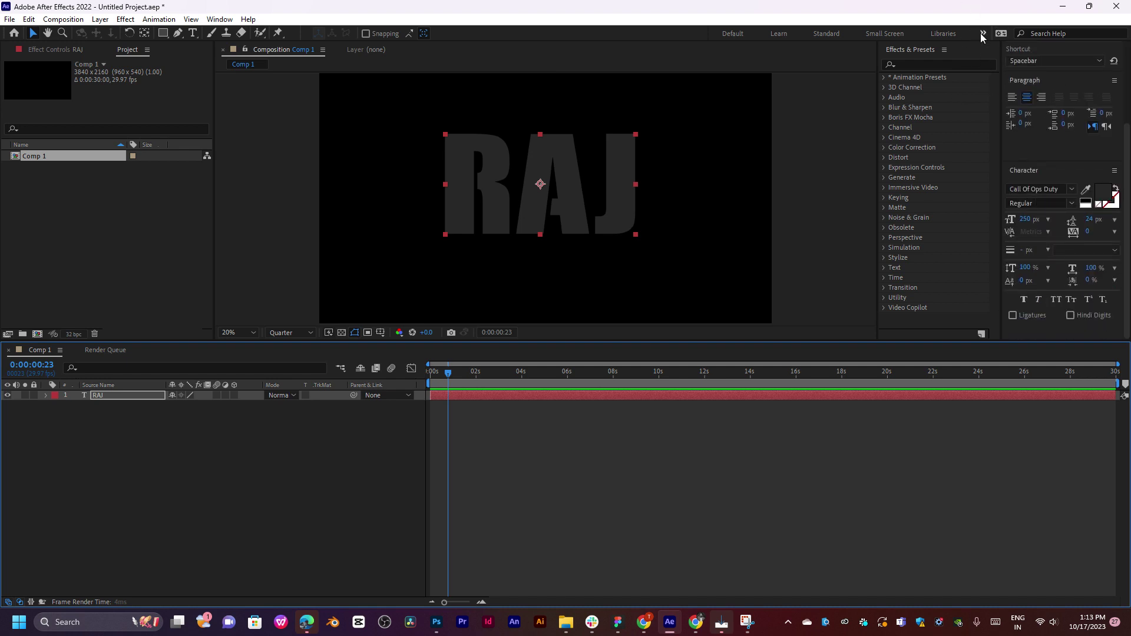
pyautogui.click(982, 35)
pyautogui.click(1011, 77)
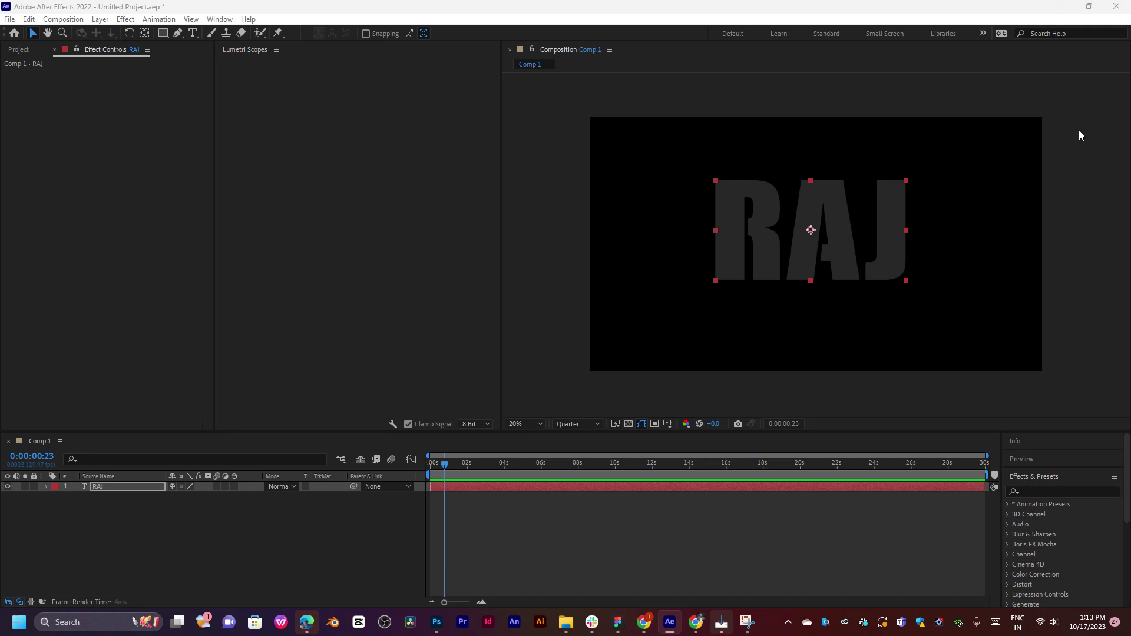
# Switch to the Essential Graphics workspace and align the text layer to the composition's horizontal and vertical centre.
pyautogui.click(983, 34)
pyautogui.click(1046, 59)
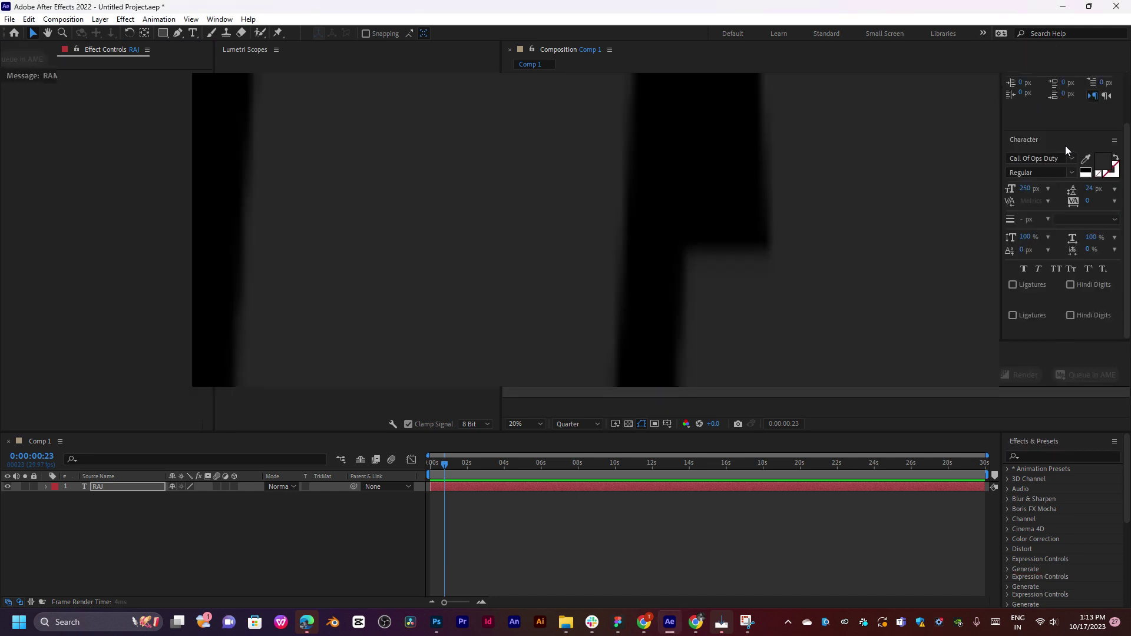
pyautogui.click(1026, 121)
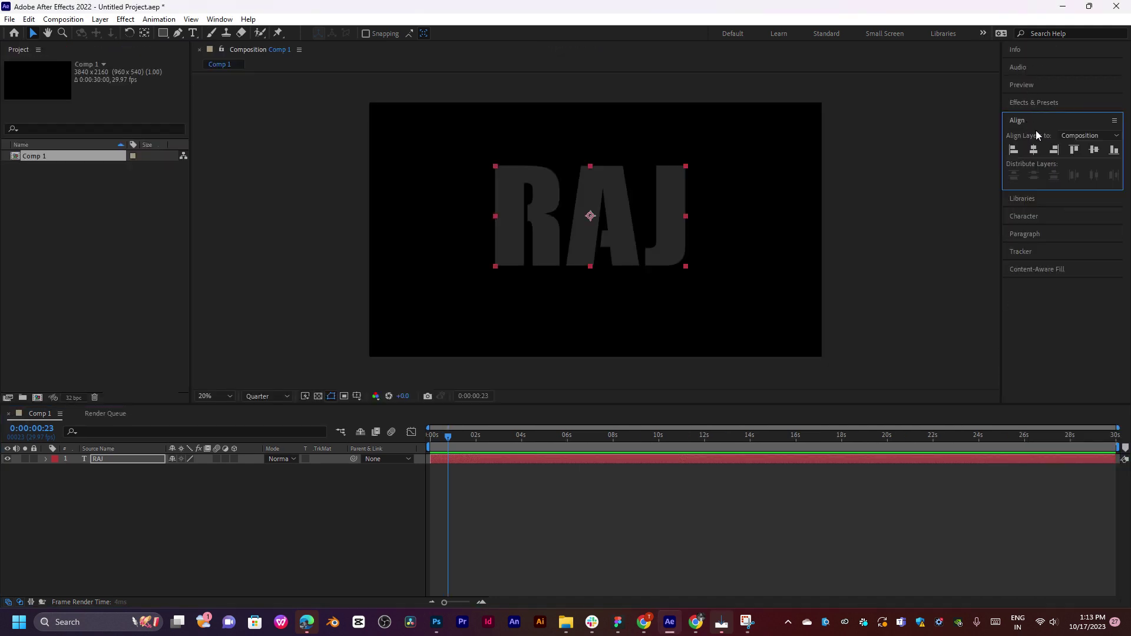
pyautogui.click(1033, 150)
pyautogui.click(1094, 151)
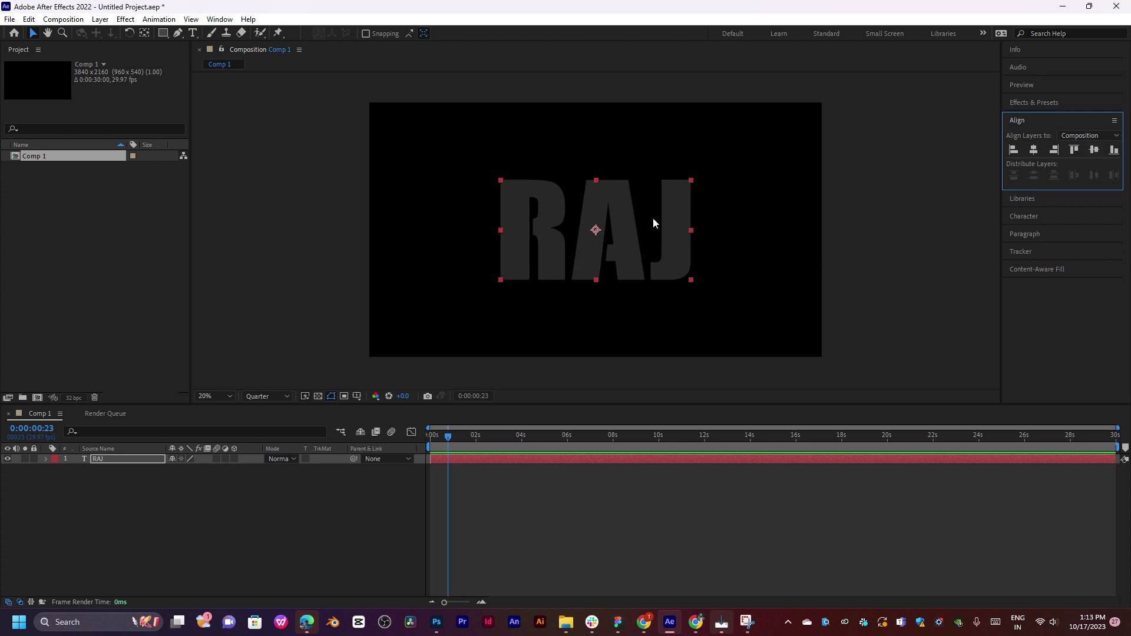
# Change the fill colour of the text layer to white.
pyautogui.click(1024, 217)
pyautogui.click(1100, 186)
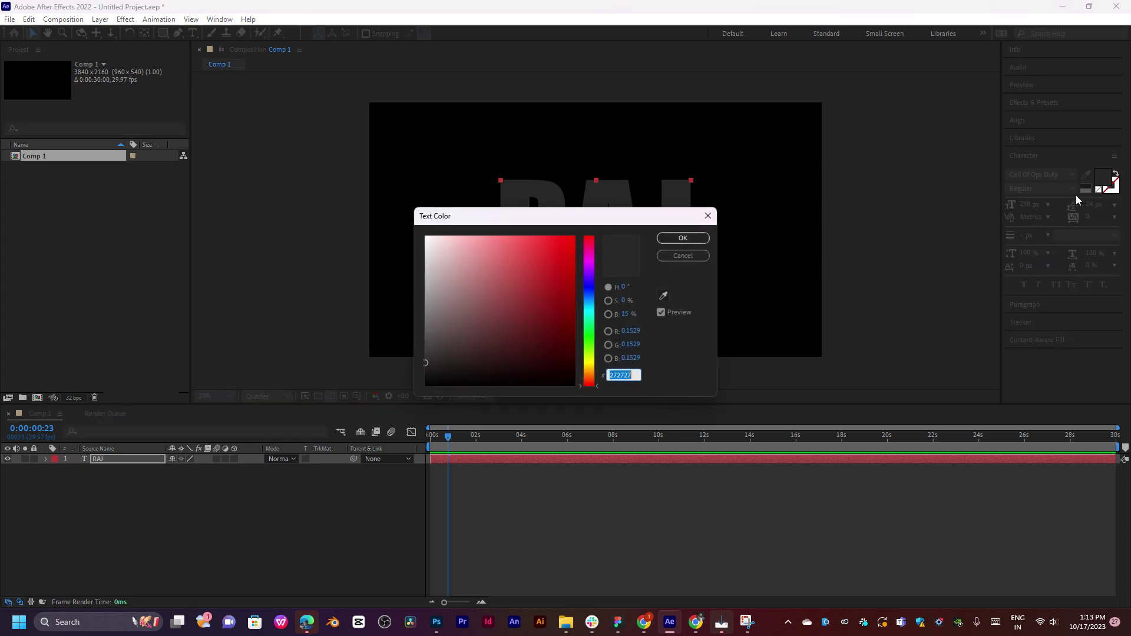
pyautogui.click(495, 295)
pyautogui.click(425, 236)
pyautogui.click(683, 238)
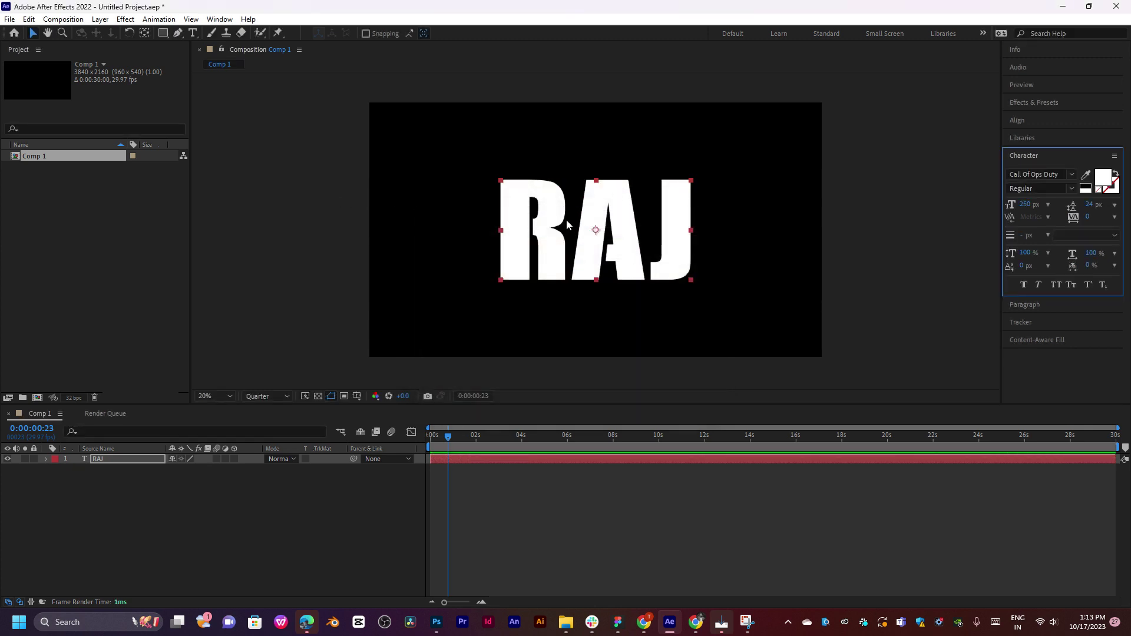
# Move the current time to 0:00:02:26 and select the text layer.
pyautogui.click(308, 521)
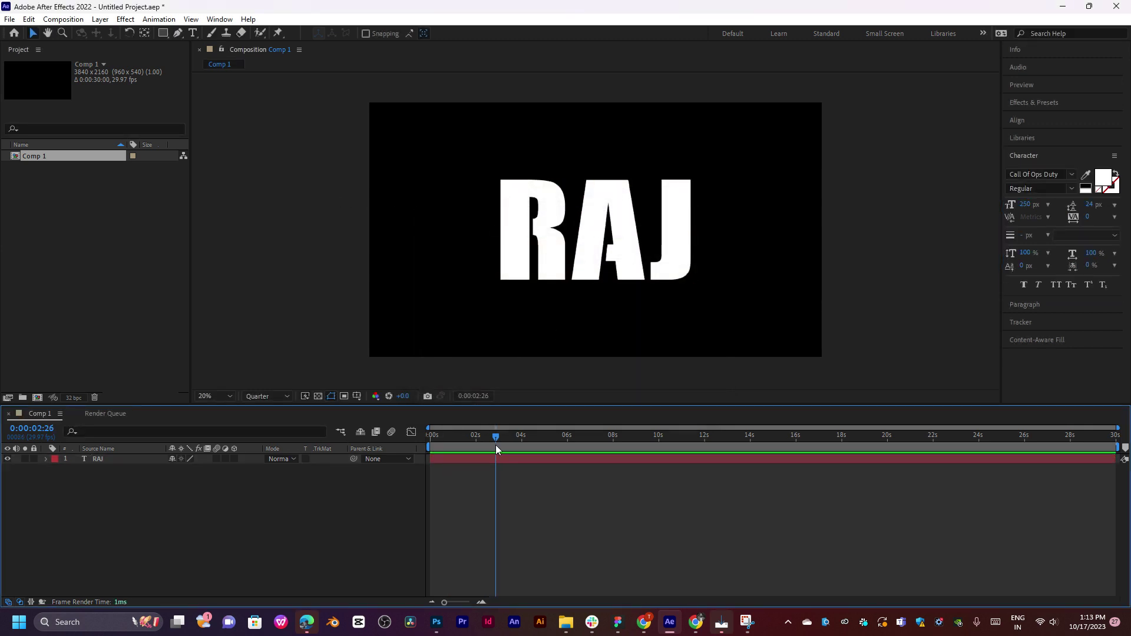
pyautogui.moveTo(485, 445); pyautogui.dragTo(496, 444)
pyautogui.click(475, 458)
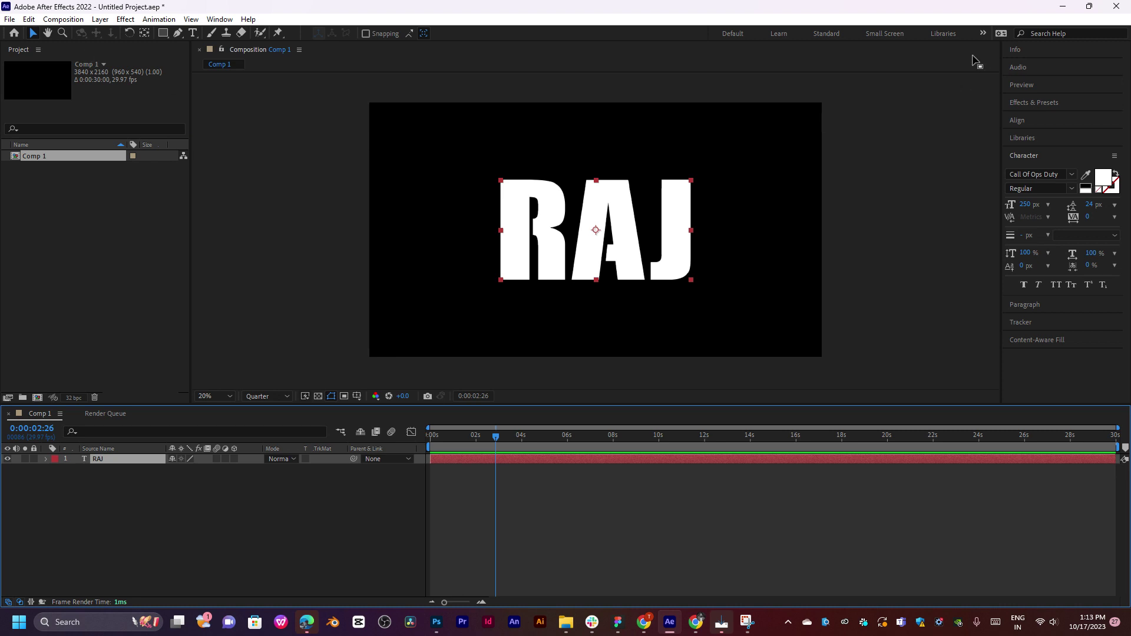
# Apply the Video Copilot Element effect to the text layer and open its effect controls.
pyautogui.click(125, 19)
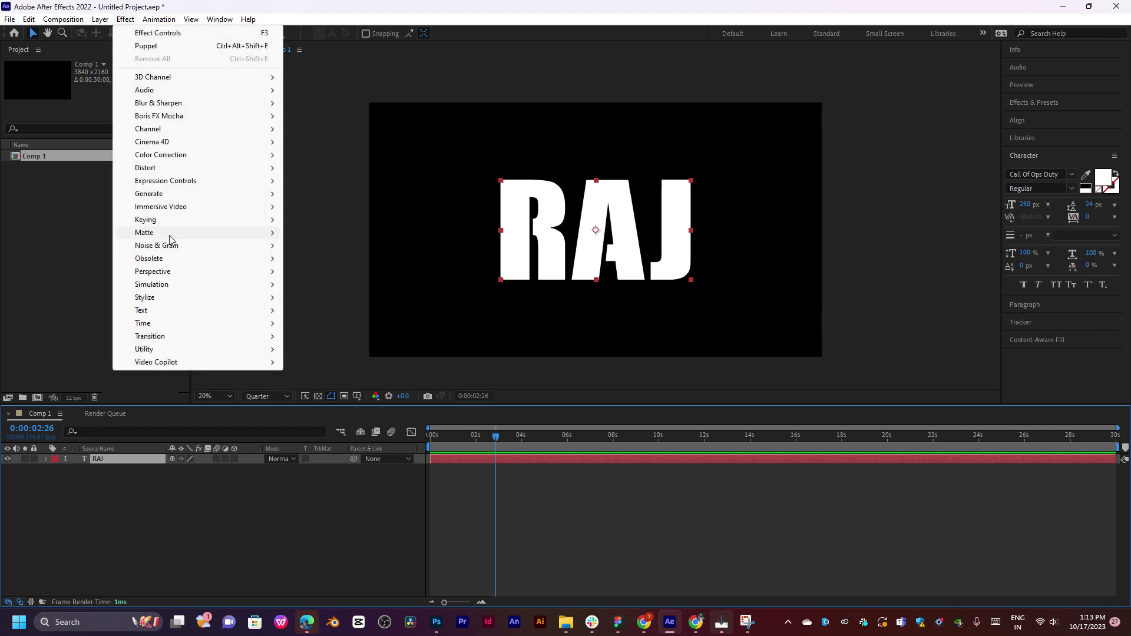
pyautogui.moveTo(178, 364)
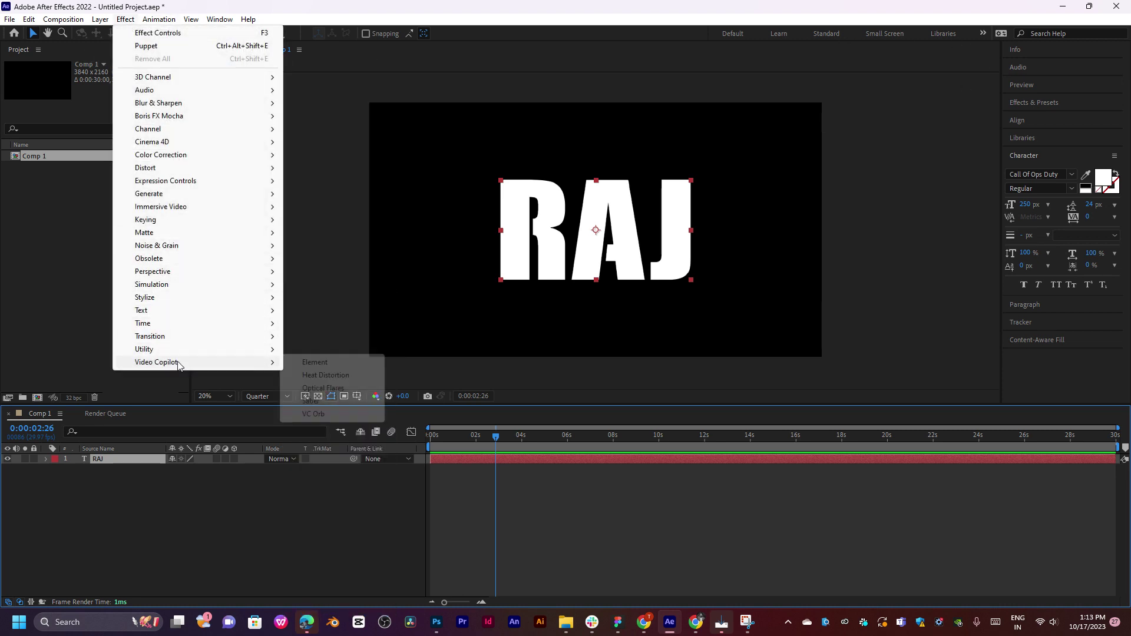
pyautogui.click(329, 363)
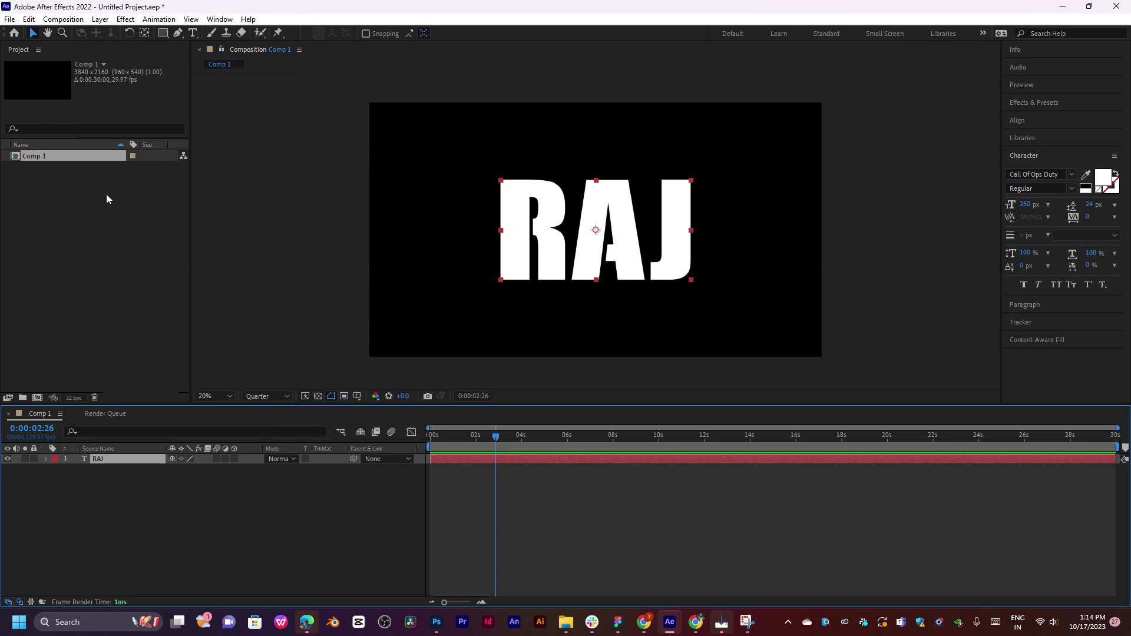
pyautogui.hotkey('ctrl', 'alt', 'shift', 'e')
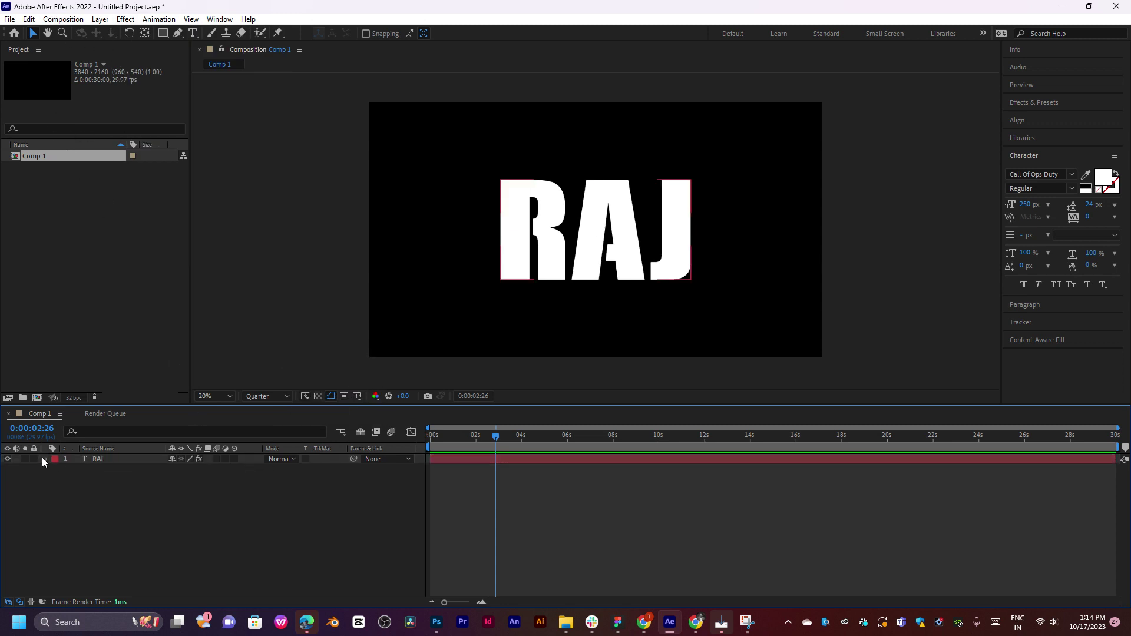
pyautogui.click(46, 461)
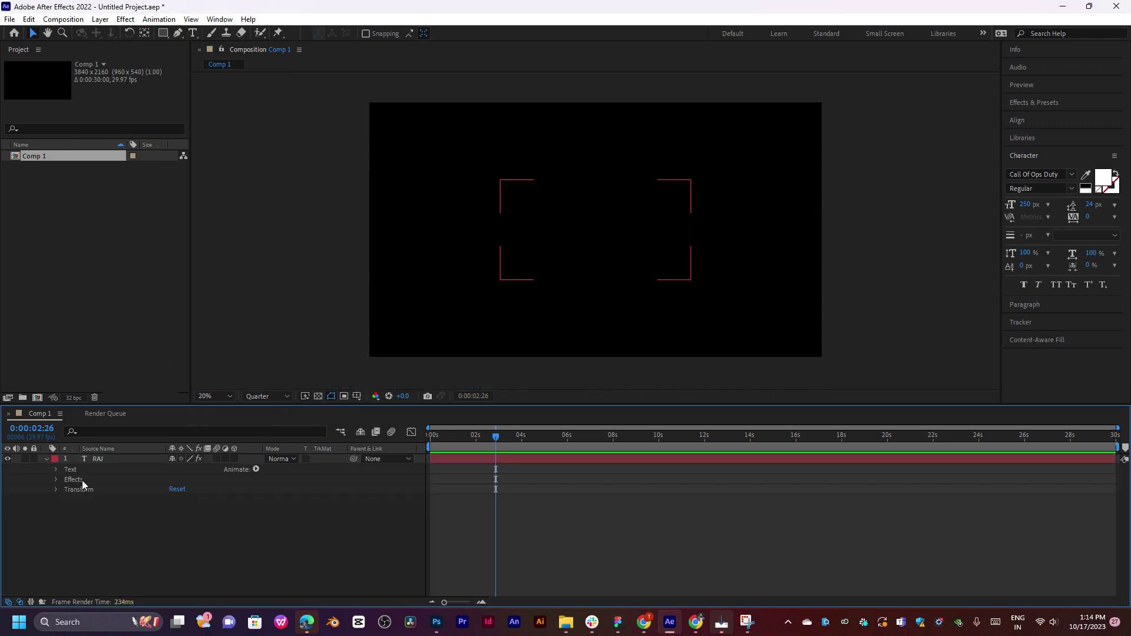
pyautogui.click(84, 482)
pyautogui.doubleClick(84, 492)
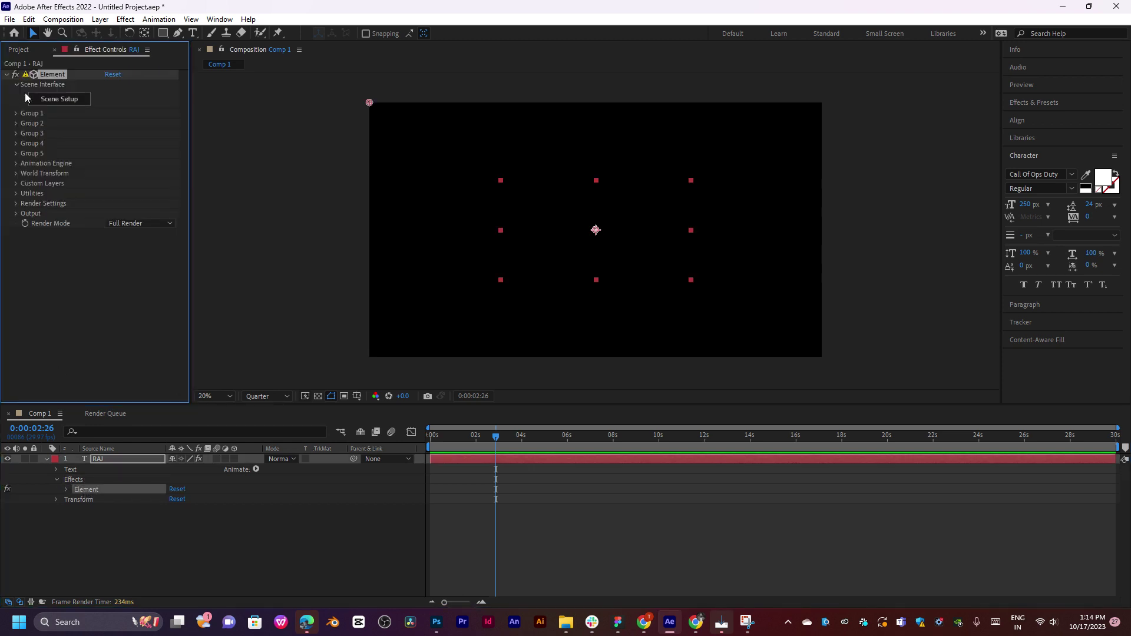
# Assign the text layer to Path Layer 1 in the Element effect's custom text and masks settings.
pyautogui.click(15, 184)
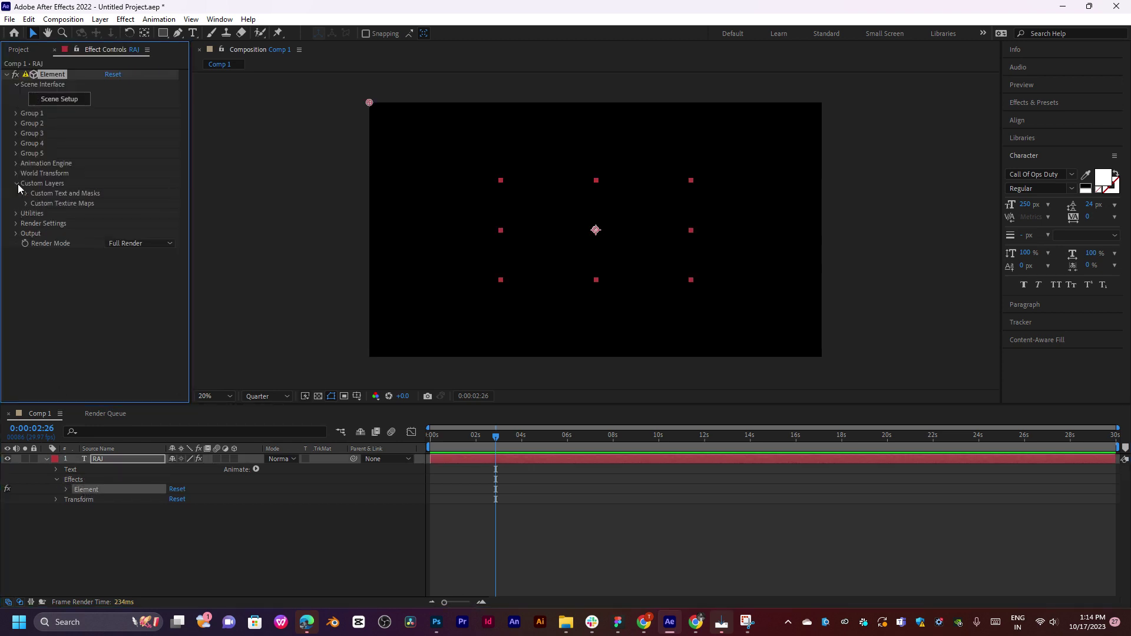
pyautogui.click(24, 193)
pyautogui.click(125, 203)
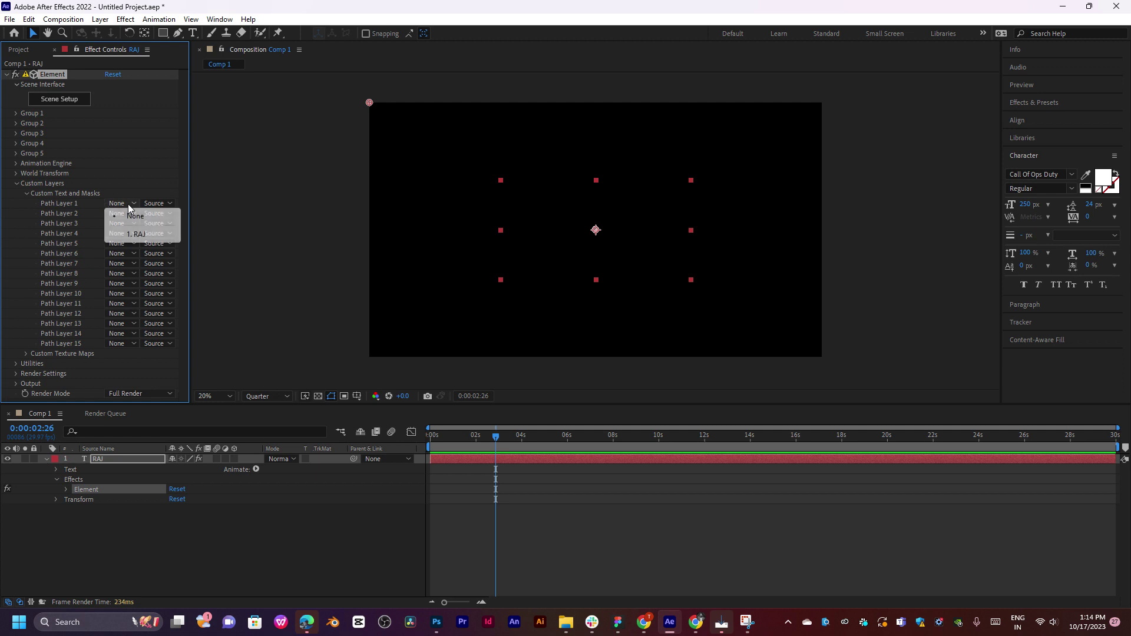
pyautogui.click(139, 234)
pyautogui.click(157, 203)
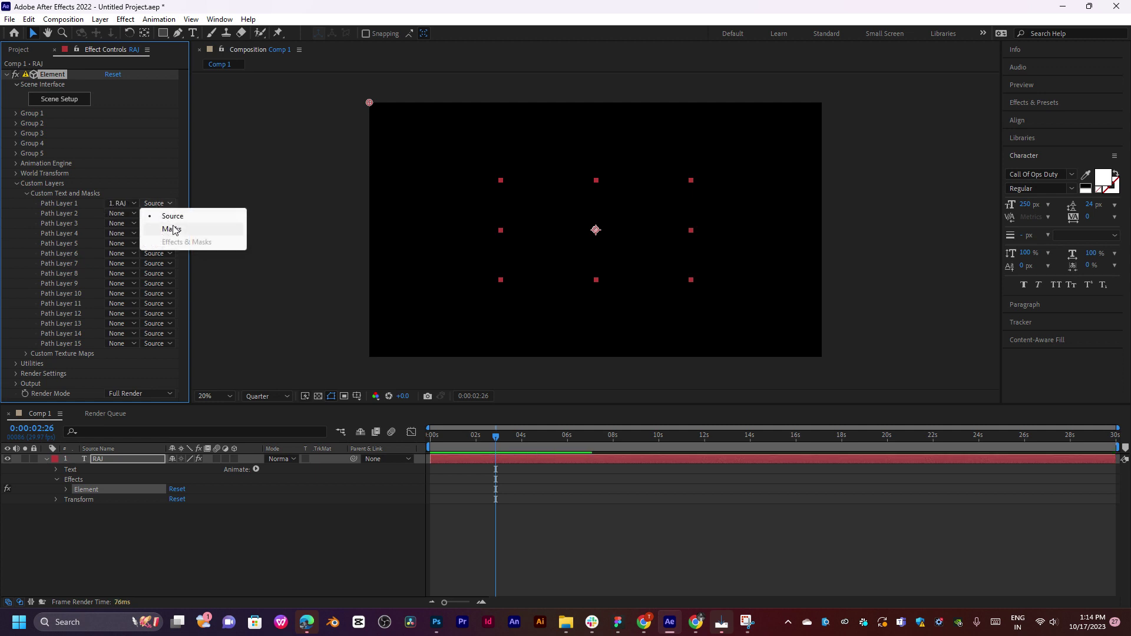
pyautogui.click(194, 230)
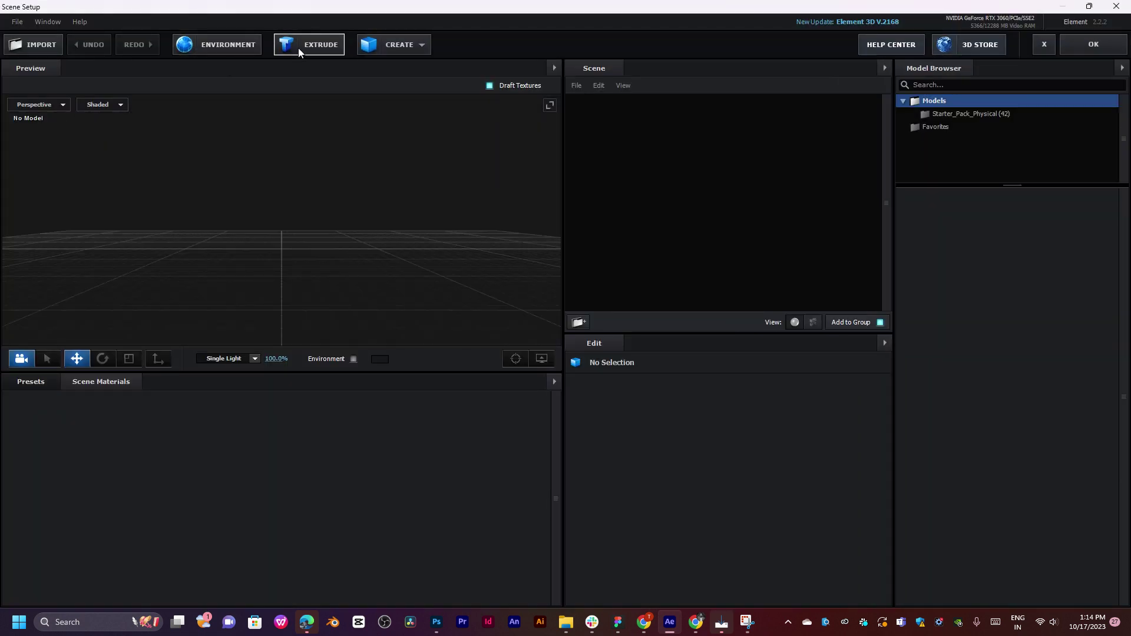
# Extrude the text path in Element's Scene Setup and set the extrusion model's Bevel Scale to 20.
pyautogui.click(298, 47)
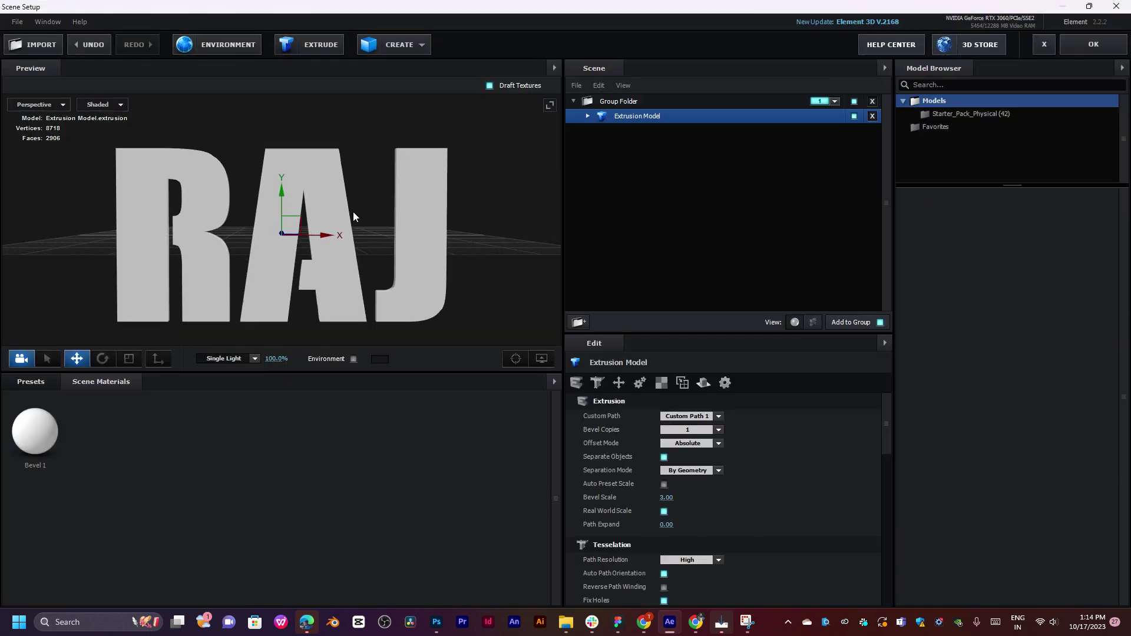
pyautogui.moveTo(283, 211)
pyautogui.mouseDown()
pyautogui.moveTo(341, 251)
pyautogui.moveTo(377, 235)
pyautogui.moveTo(293, 223)
pyautogui.mouseUp()
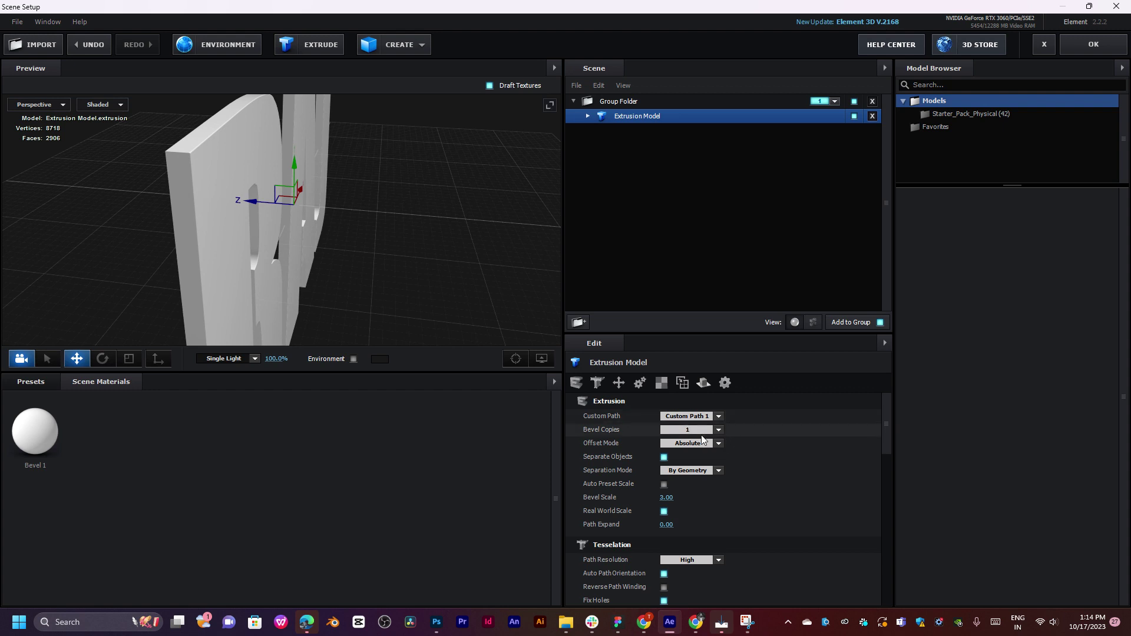
pyautogui.moveTo(667, 497); pyautogui.dragTo(1128, 466)
pyautogui.moveTo(256, 189); pyautogui.dragTo(229, 233)
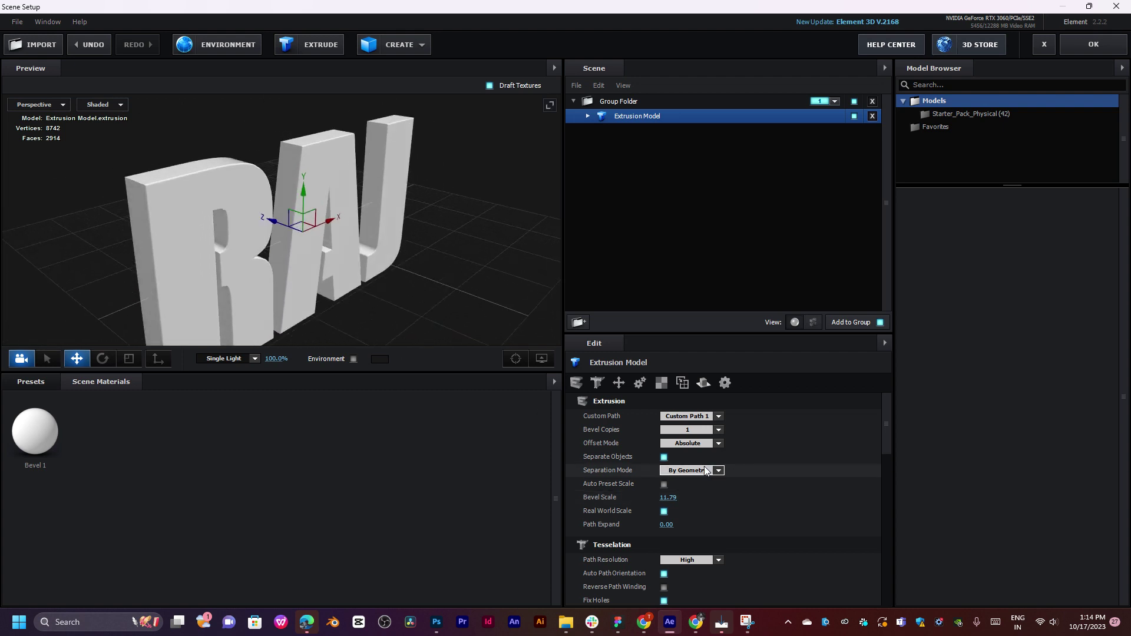
pyautogui.click(668, 498)
pyautogui.write('20')
pyautogui.press('Return')
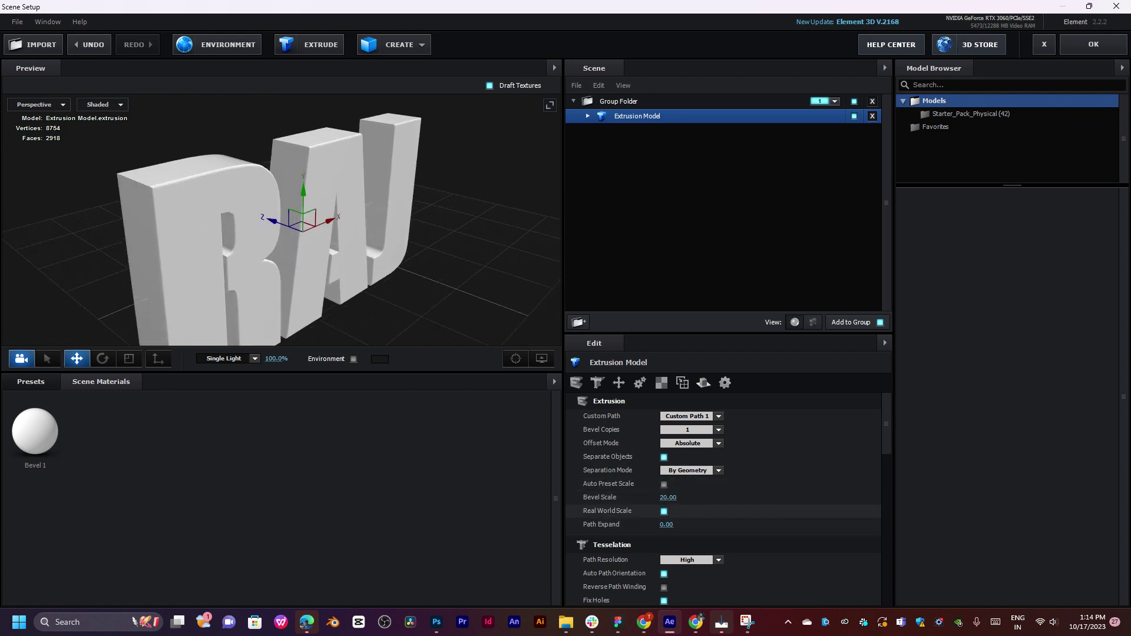
# Try a larger Path Expand value on the extrusion model and undo it.
pyautogui.moveTo(666, 525); pyautogui.dragTo(1059, 482)
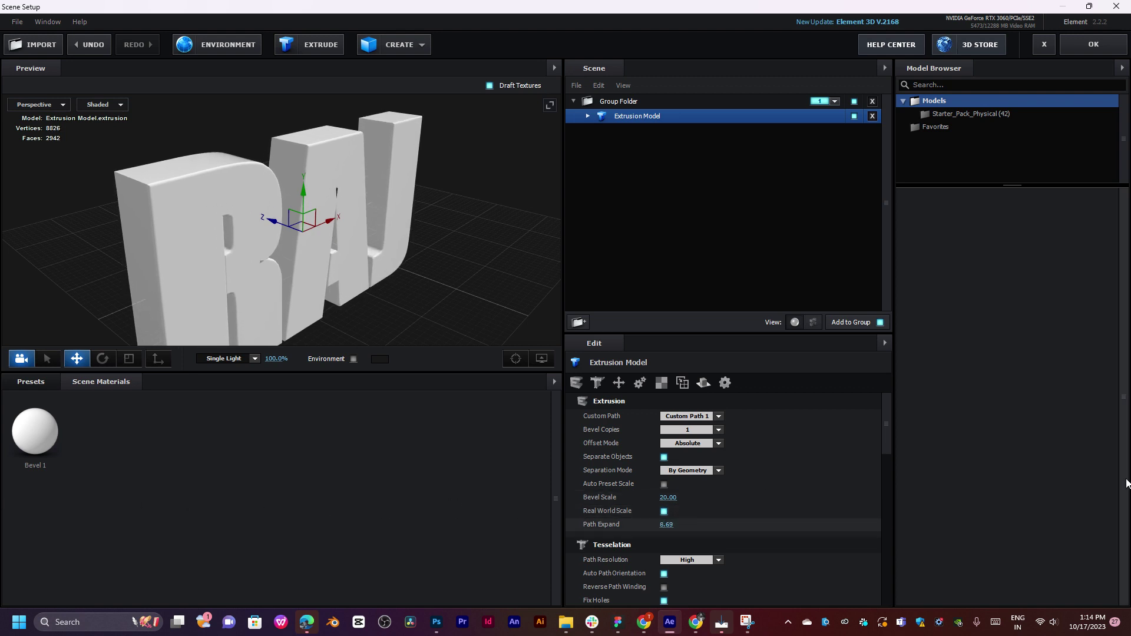
pyautogui.hotkey('ctrl', 'z')
# Keep the extrusion's Path Resolution at High and set its Spike Filter to 0.94.
pyautogui.scroll(-2, 740, 497)
pyautogui.click(716, 517)
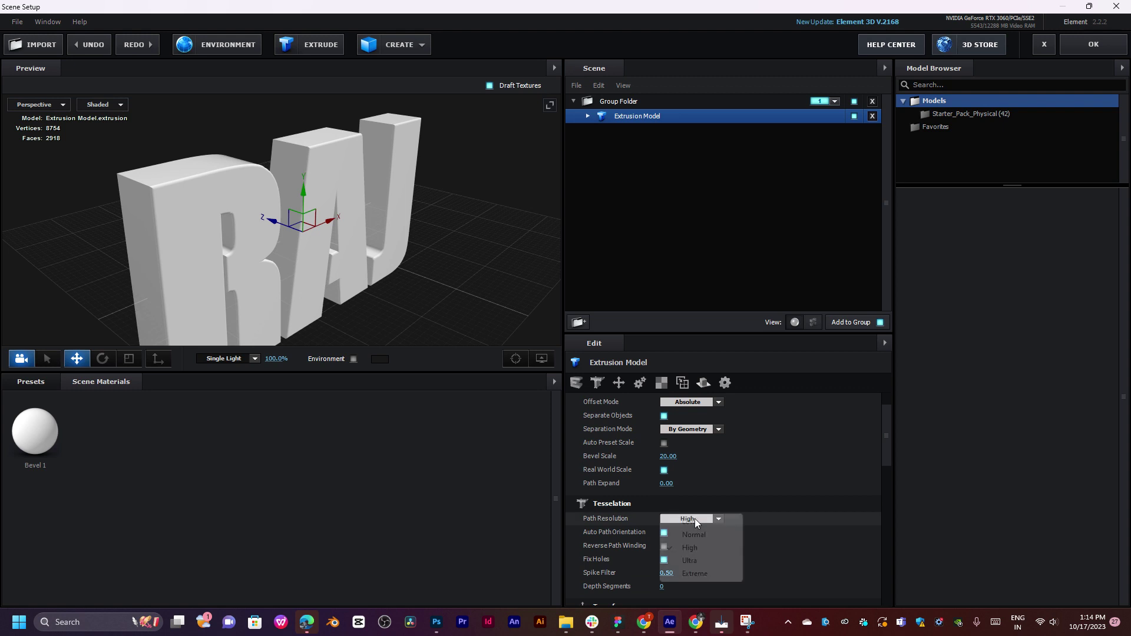
pyautogui.click(707, 546)
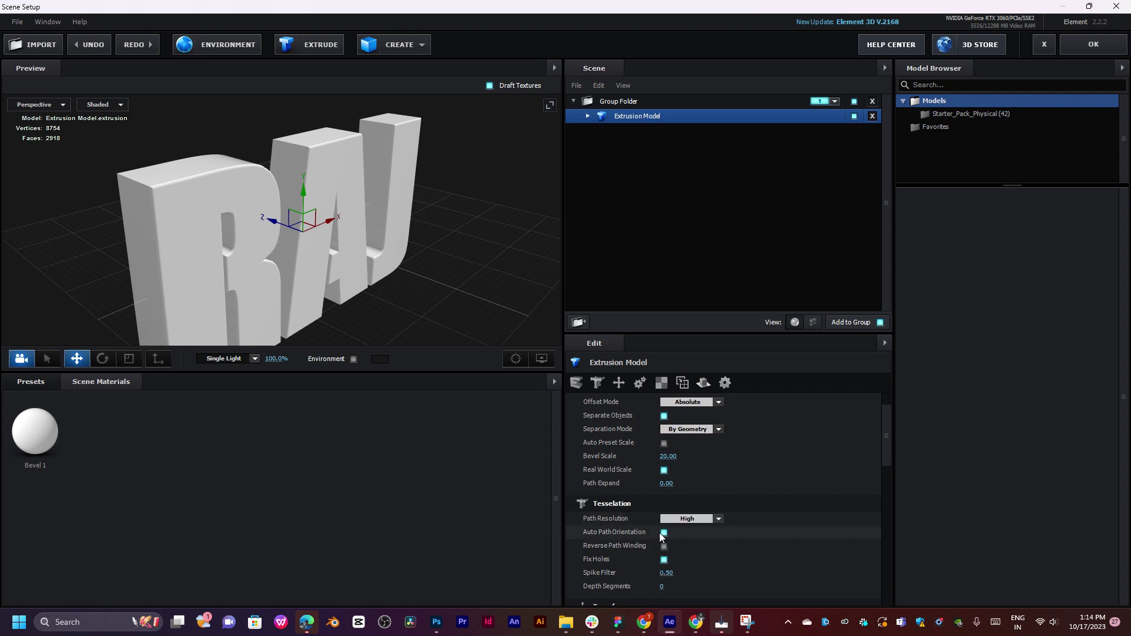
pyautogui.click(664, 533)
pyautogui.scroll(-2, 747, 536)
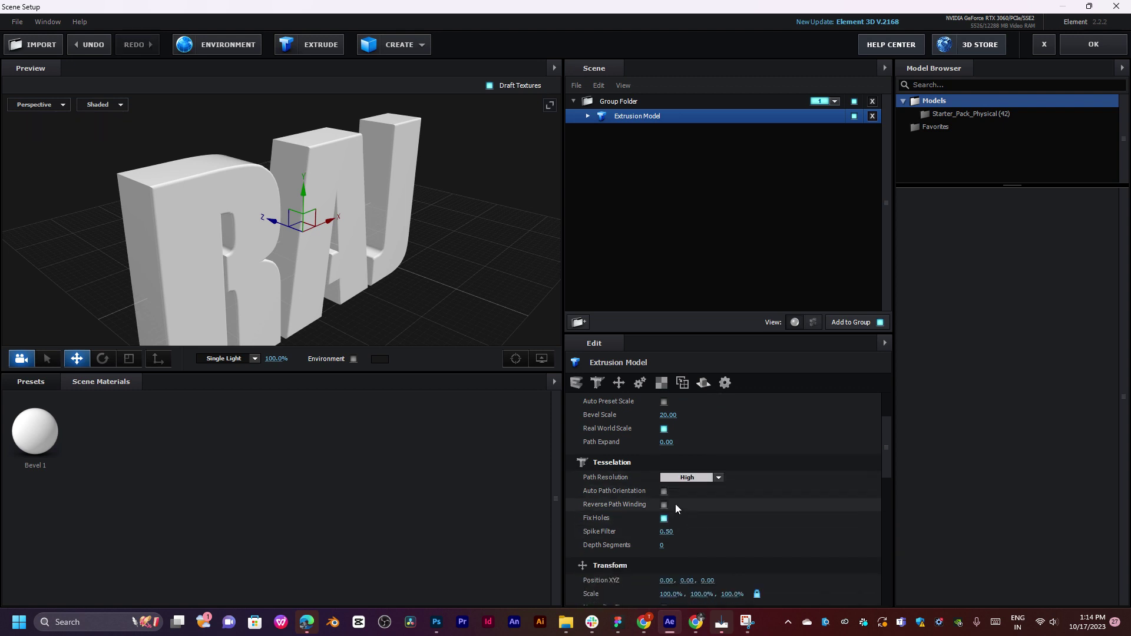
pyautogui.moveTo(666, 532); pyautogui.dragTo(841, 536)
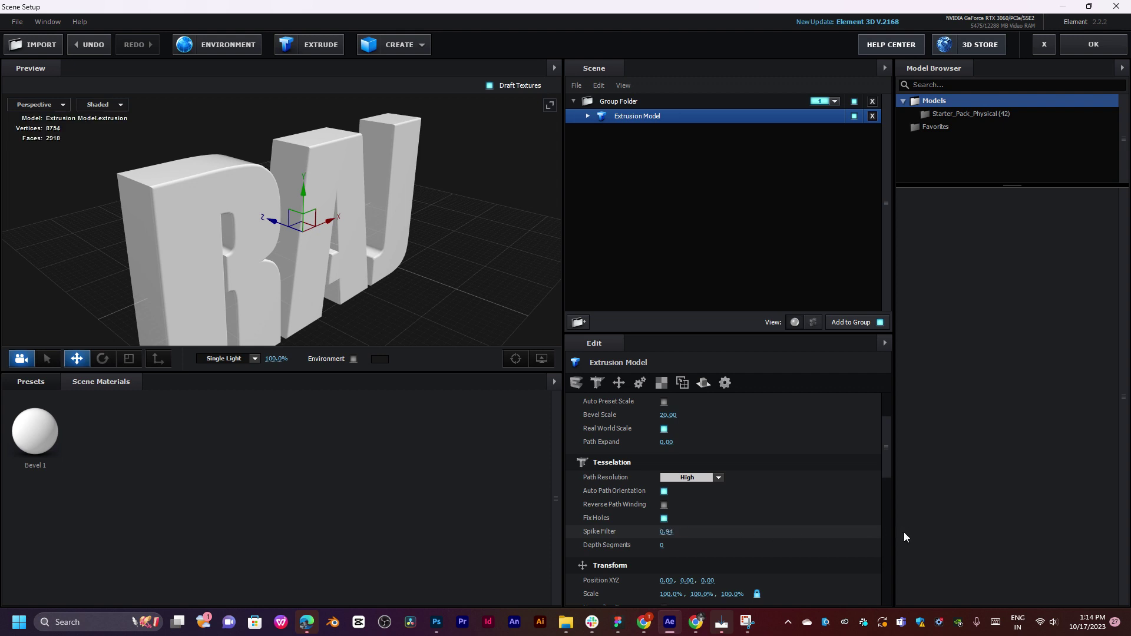
# Try out the extrusion model's Scale, Orientation and Normalize Size transform settings, reverting each change.
pyautogui.scroll(-6, 759, 484)
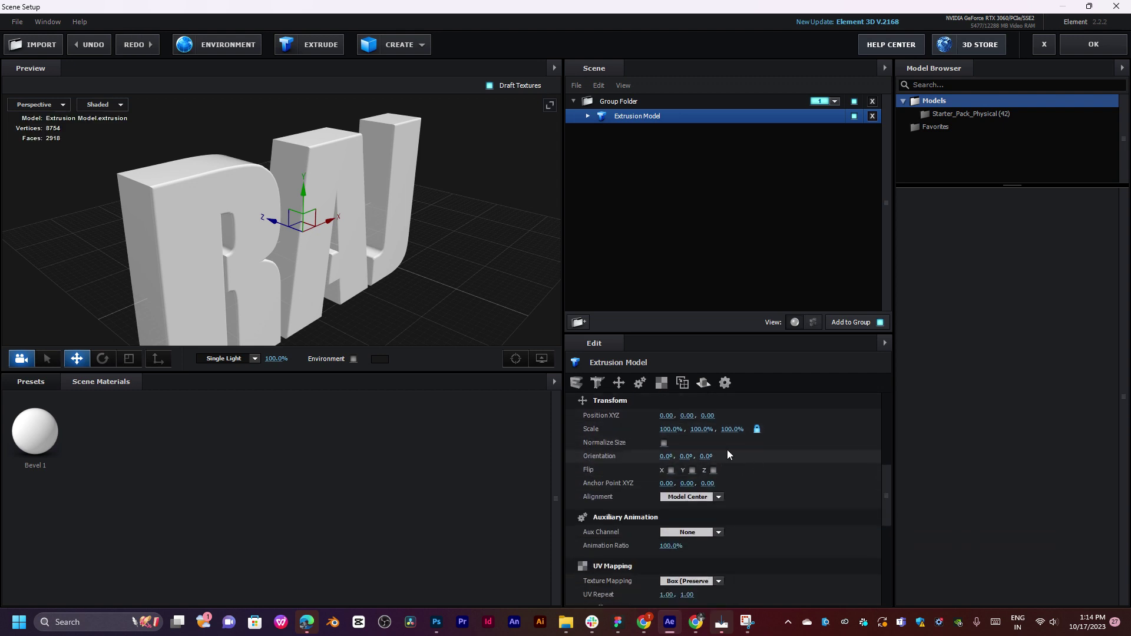
pyautogui.moveTo(671, 429); pyautogui.dragTo(787, 451)
pyautogui.hotkey('ctrl', 'z')
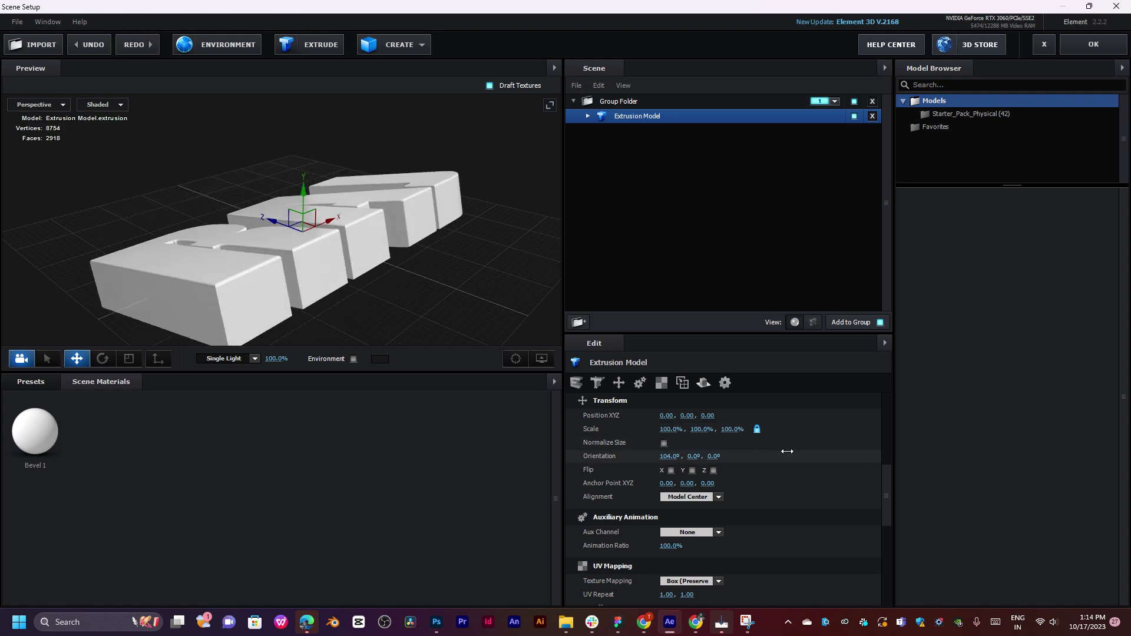
pyautogui.hotkey('ctrl', 'z')
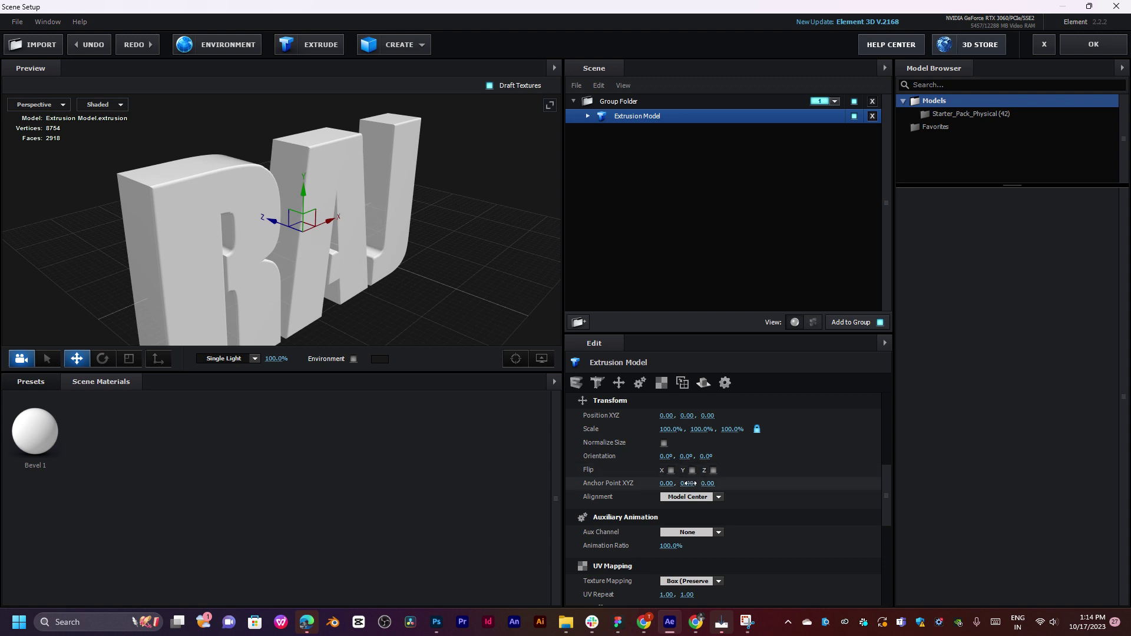
pyautogui.moveTo(705, 457); pyautogui.dragTo(749, 458)
pyautogui.hotkey('ctrl', 'z')
pyautogui.click(664, 444)
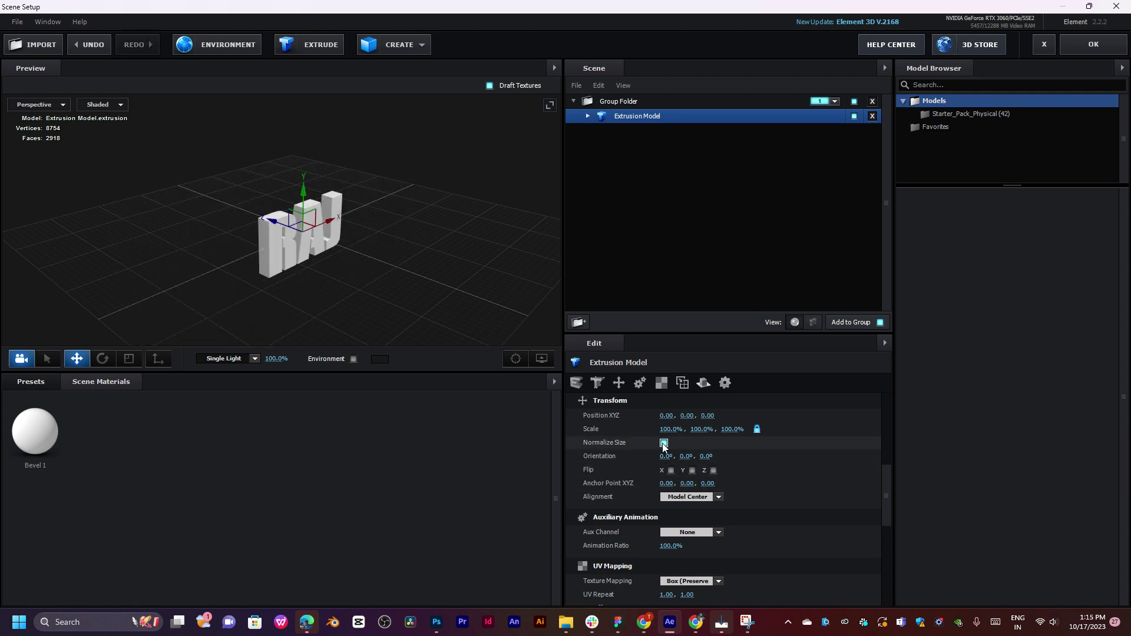
pyautogui.click(664, 444)
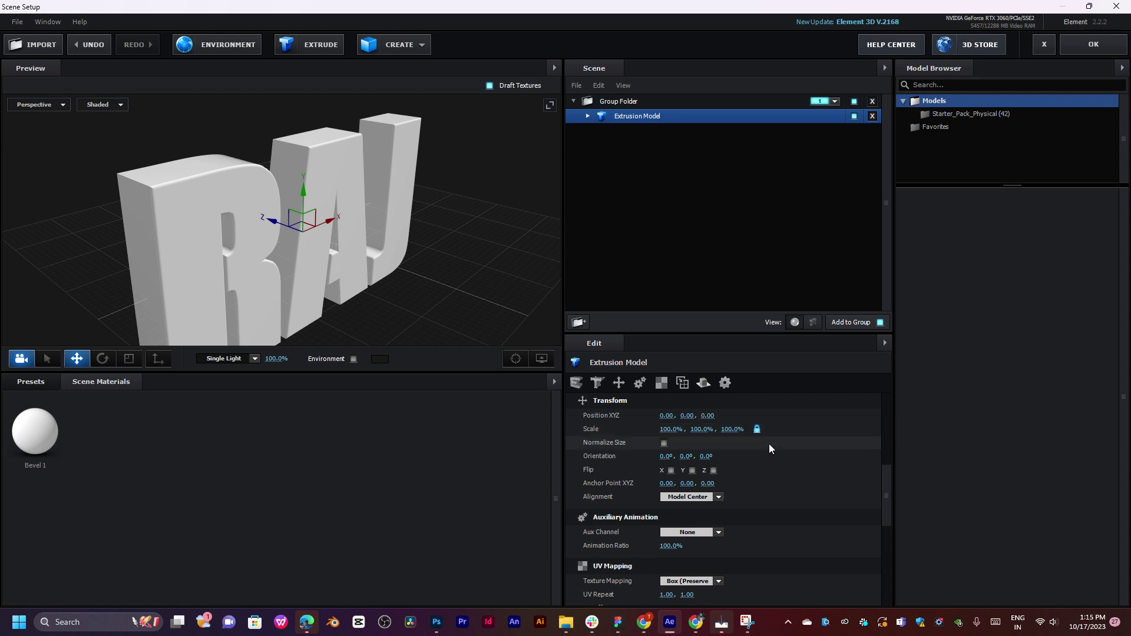
# Examine the extrusion model's auxiliary animation settings and the available alignment options.
pyautogui.scroll(-5, 769, 444)
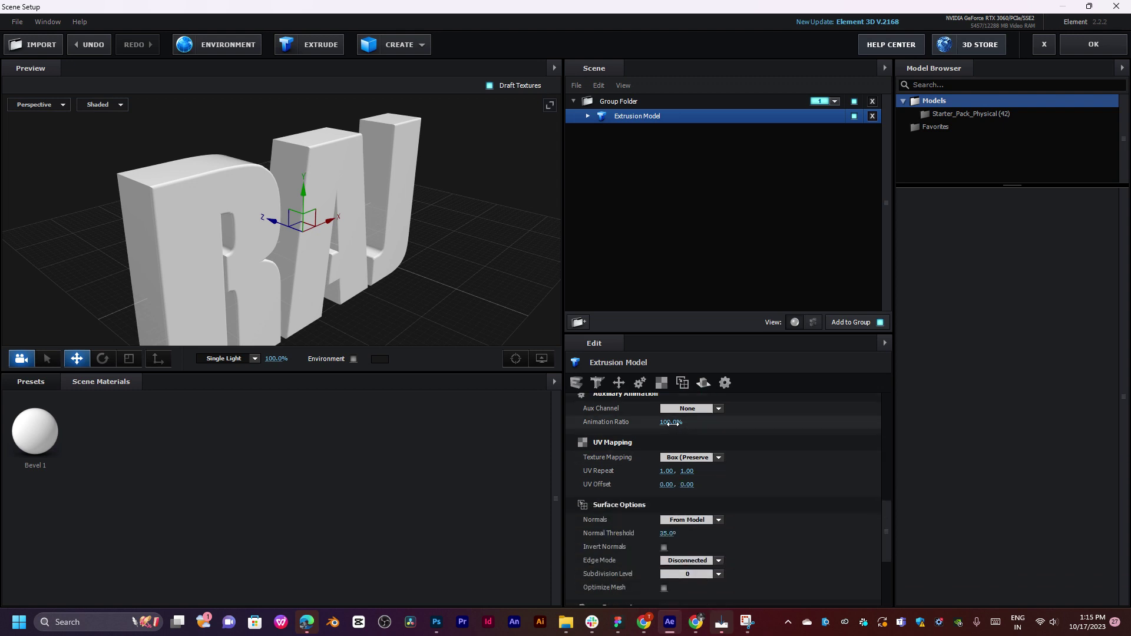
pyautogui.hotkey('ctrl', 'z')
pyautogui.scroll(1, 724, 437)
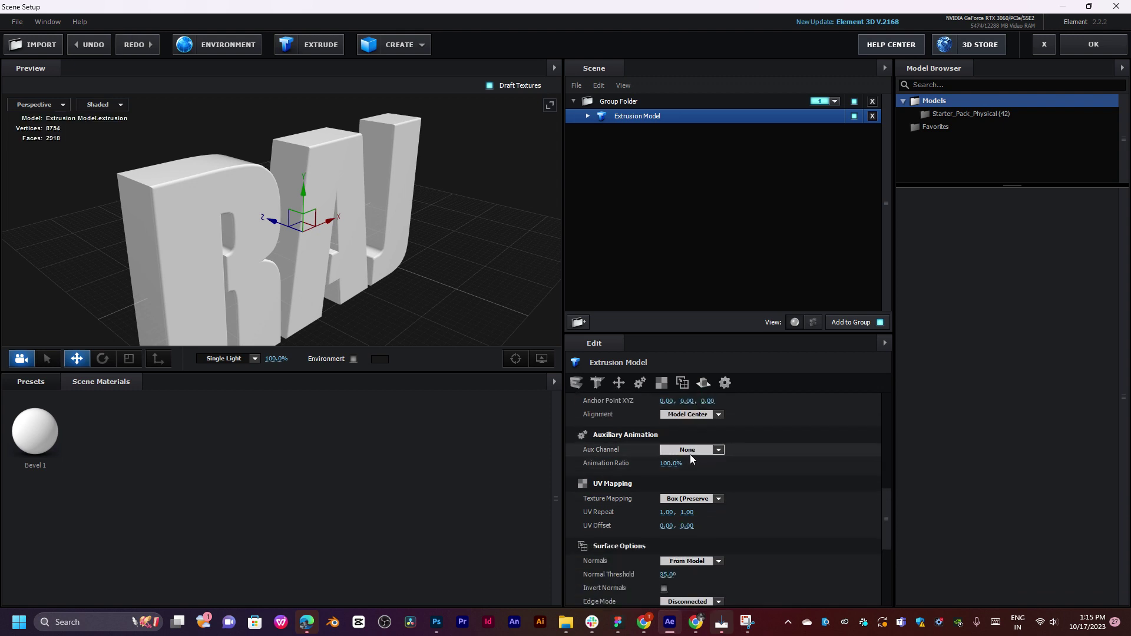
pyautogui.click(691, 451)
pyautogui.click(718, 414)
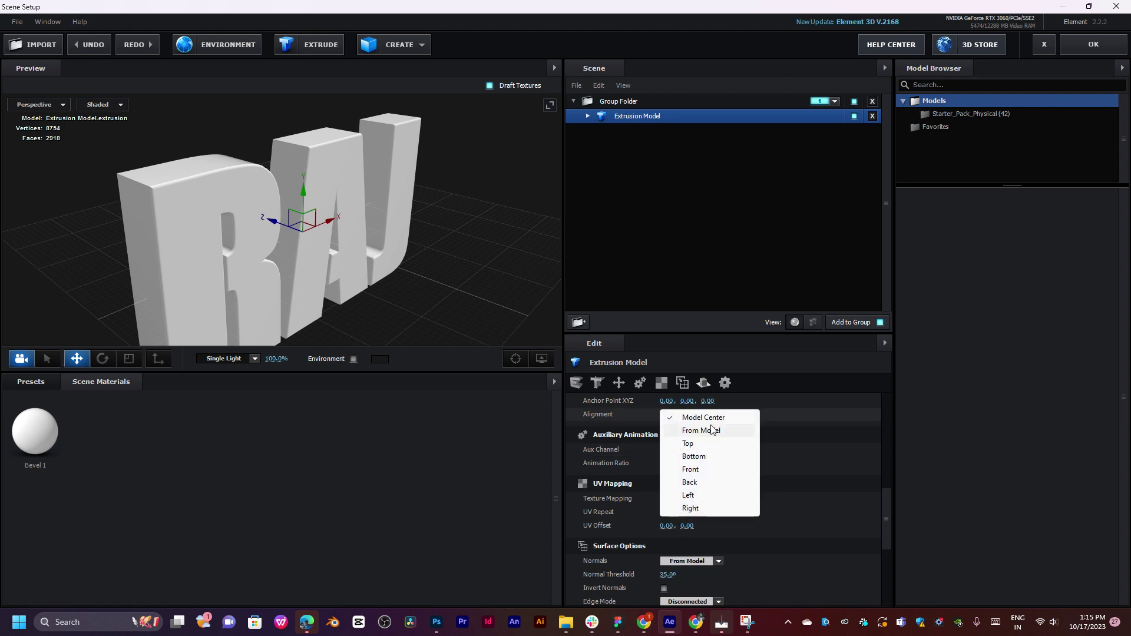
pyautogui.scroll(1, 764, 445)
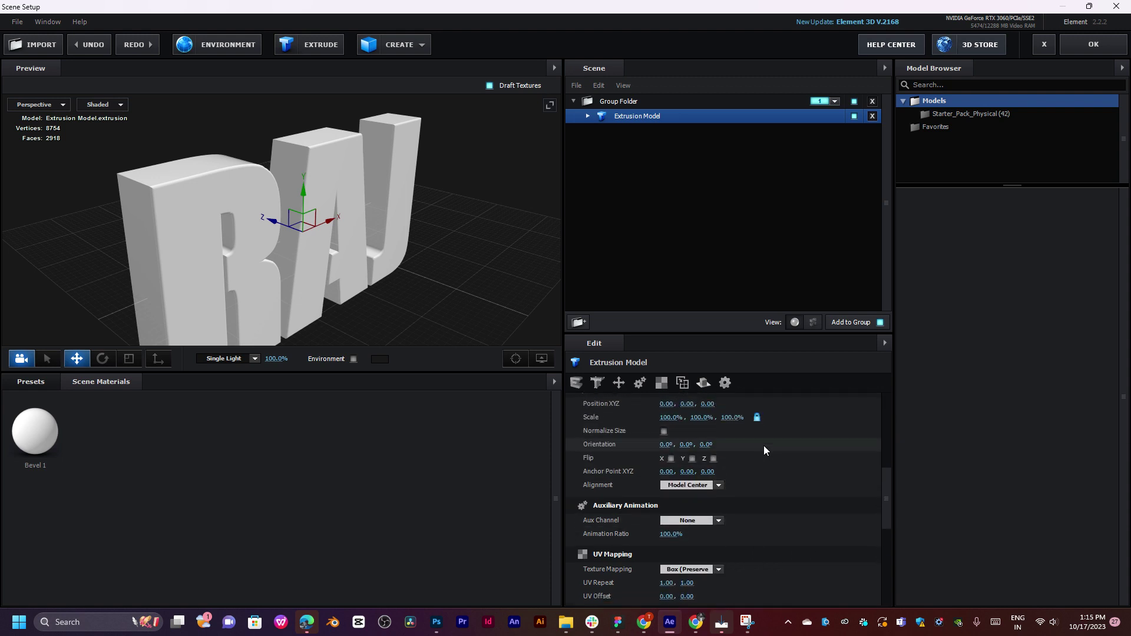
# Try Plane XY as the extrusion model's texture mapping, and set it to Plane YZ.
pyautogui.scroll(-2, 763, 445)
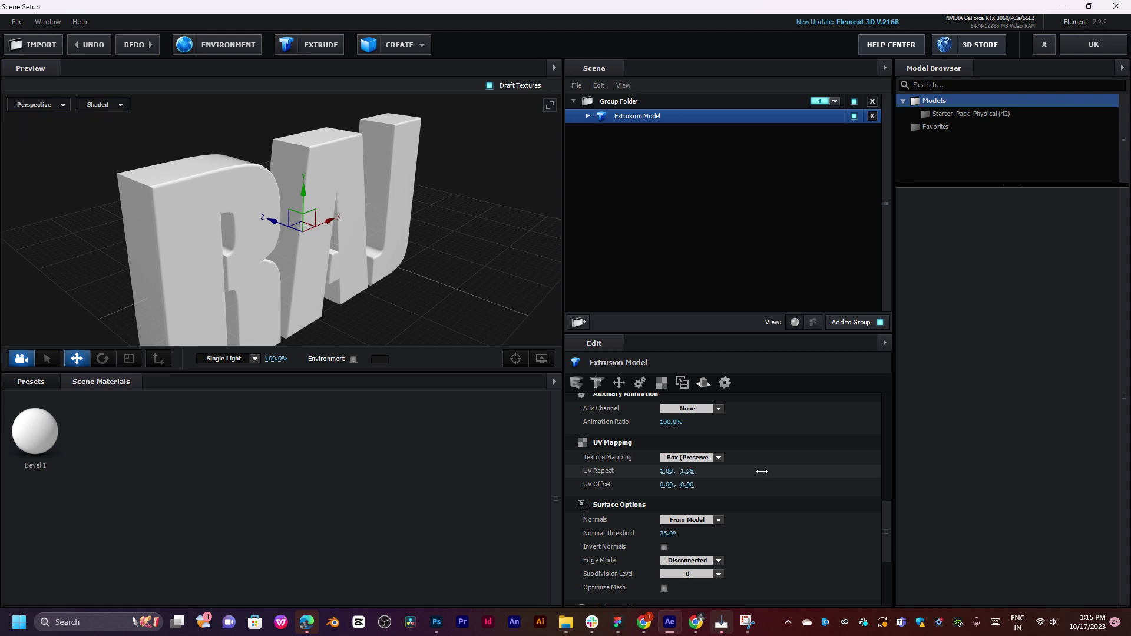
pyautogui.click(716, 458)
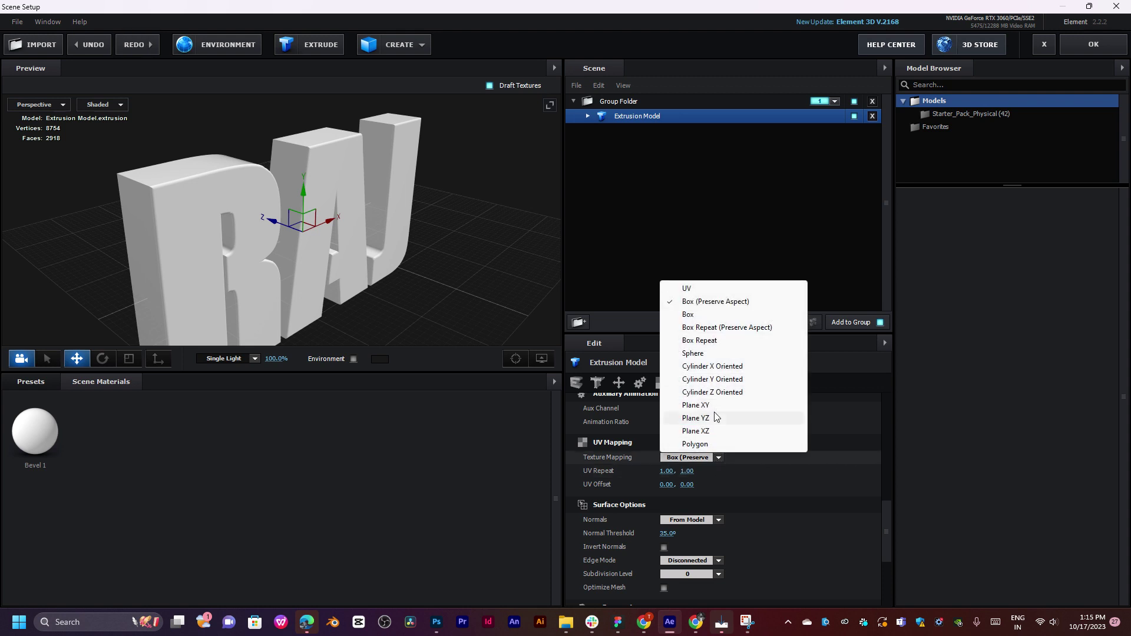
pyautogui.click(715, 405)
pyautogui.click(718, 457)
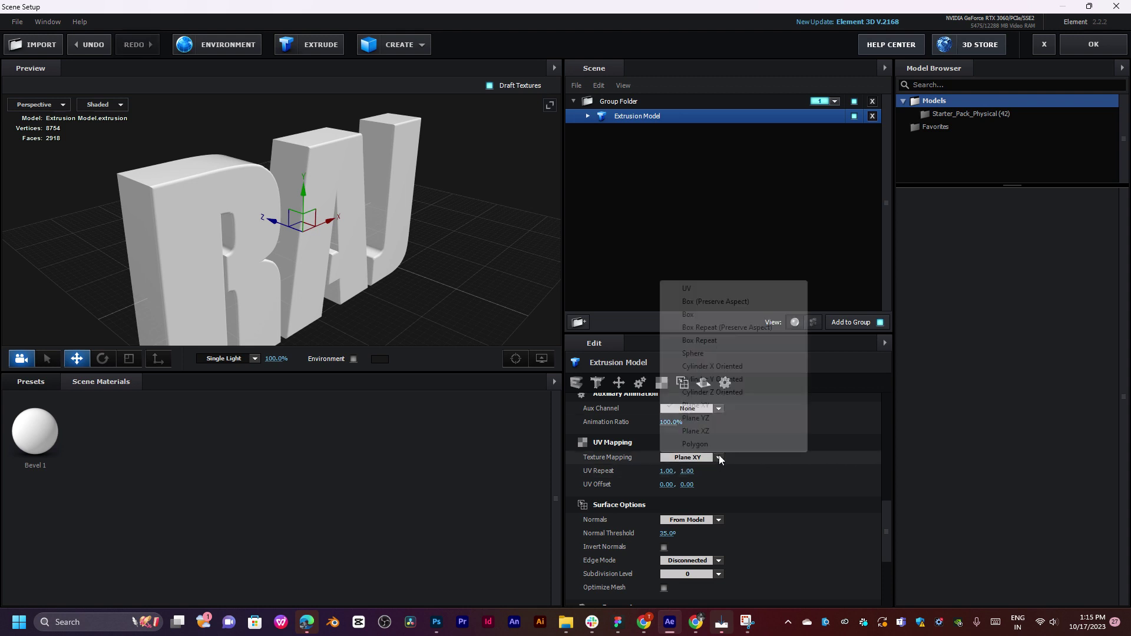
pyautogui.click(713, 420)
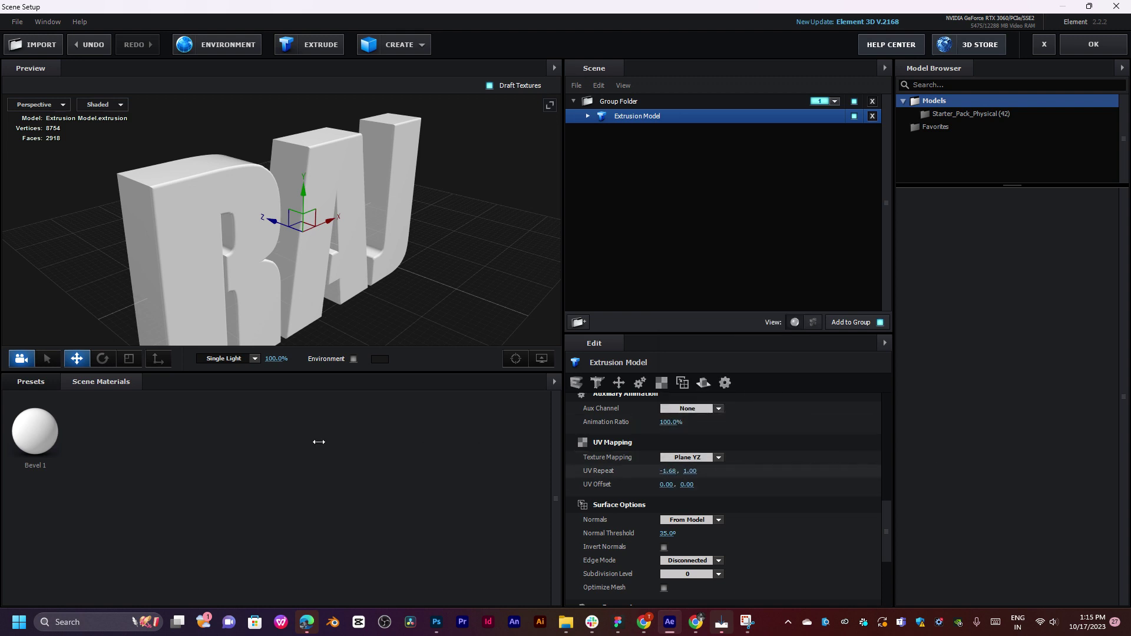
# Try a UV Repeat of -1.68, a UV Offset of 2.17 and a Normal Threshold of 180° on the model, undoing each.
pyautogui.hotkey('ctrl', 'z')
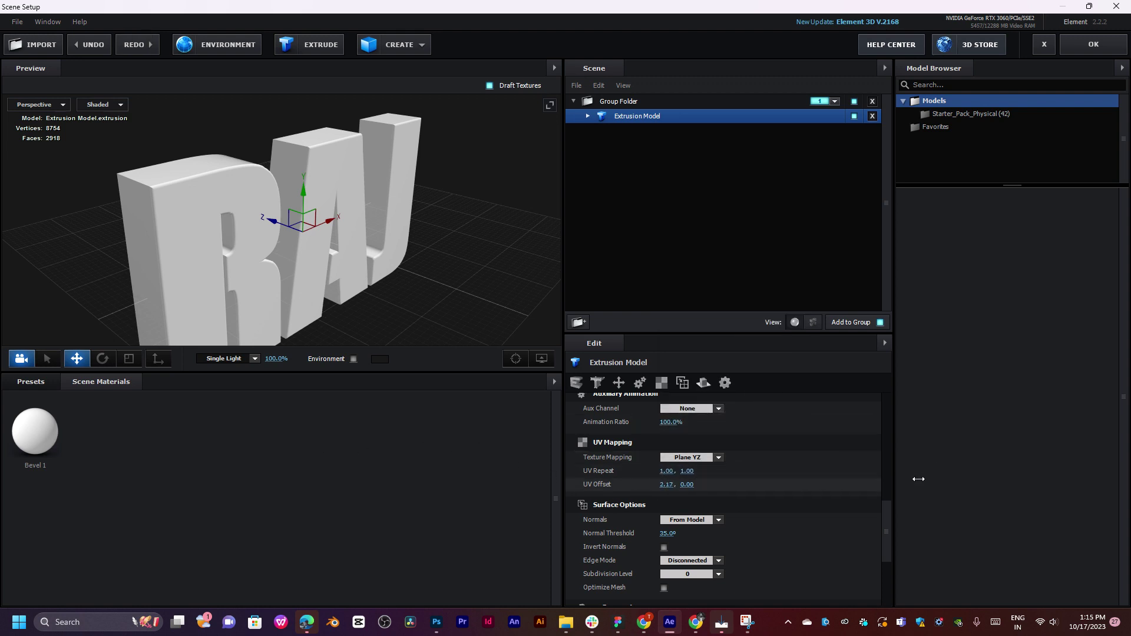
pyautogui.hotkey('ctrl', 'z')
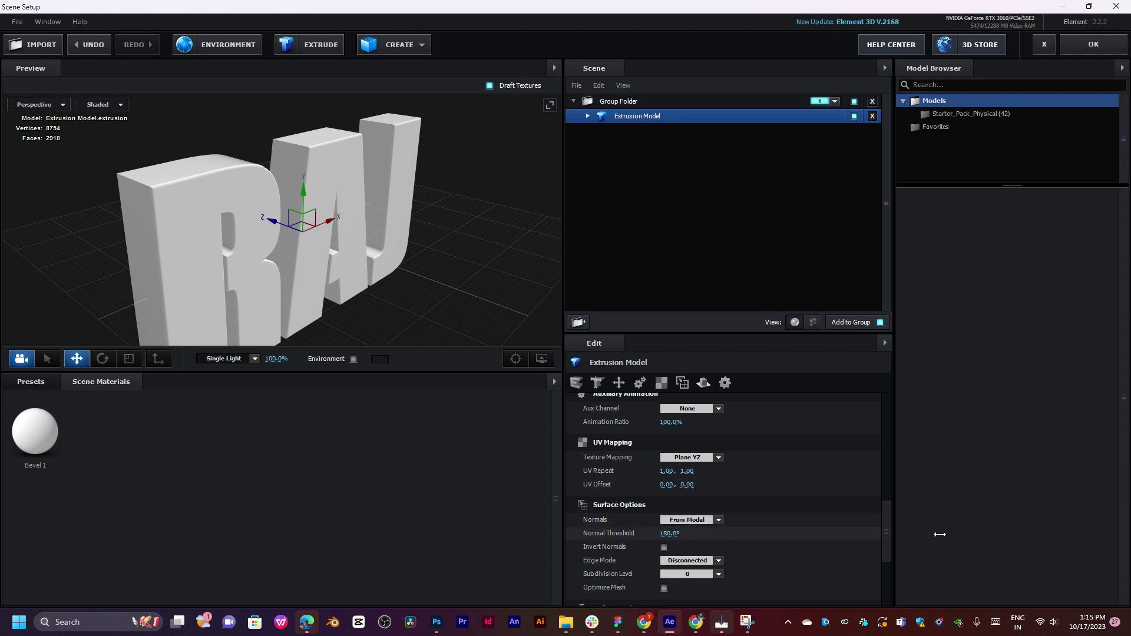
pyautogui.hotkey('ctrl', 'z')
pyautogui.scroll(-3, 854, 538)
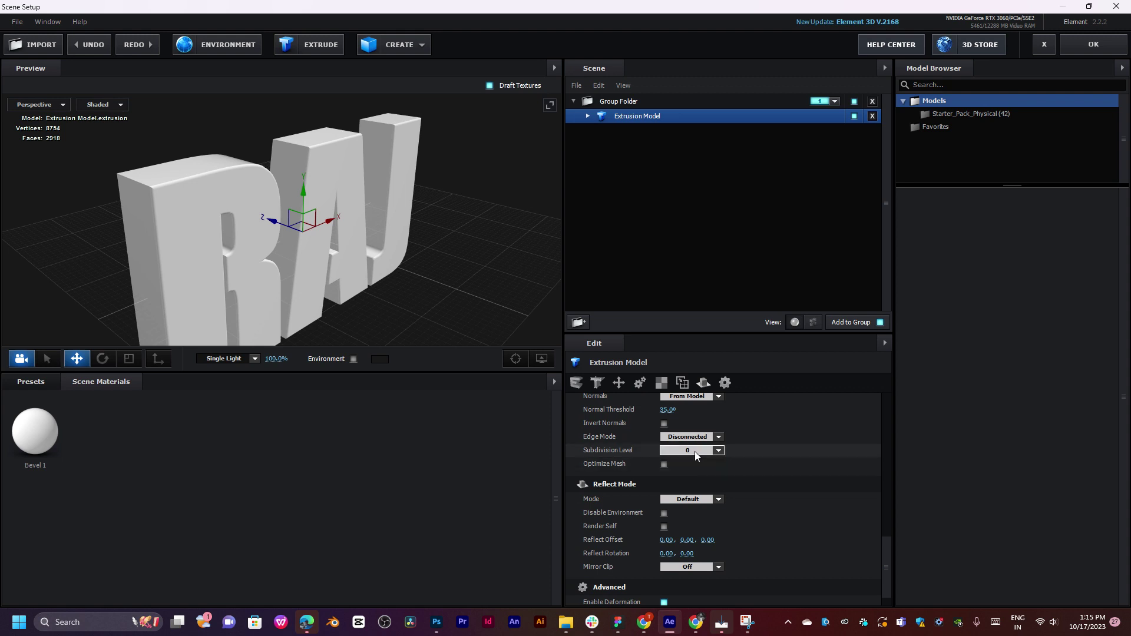
# Look over the Subdivision Level choices and try Optimize Mesh on the extrusion model, reverting it.
pyautogui.click(694, 451)
pyautogui.click(683, 453)
pyautogui.click(664, 464)
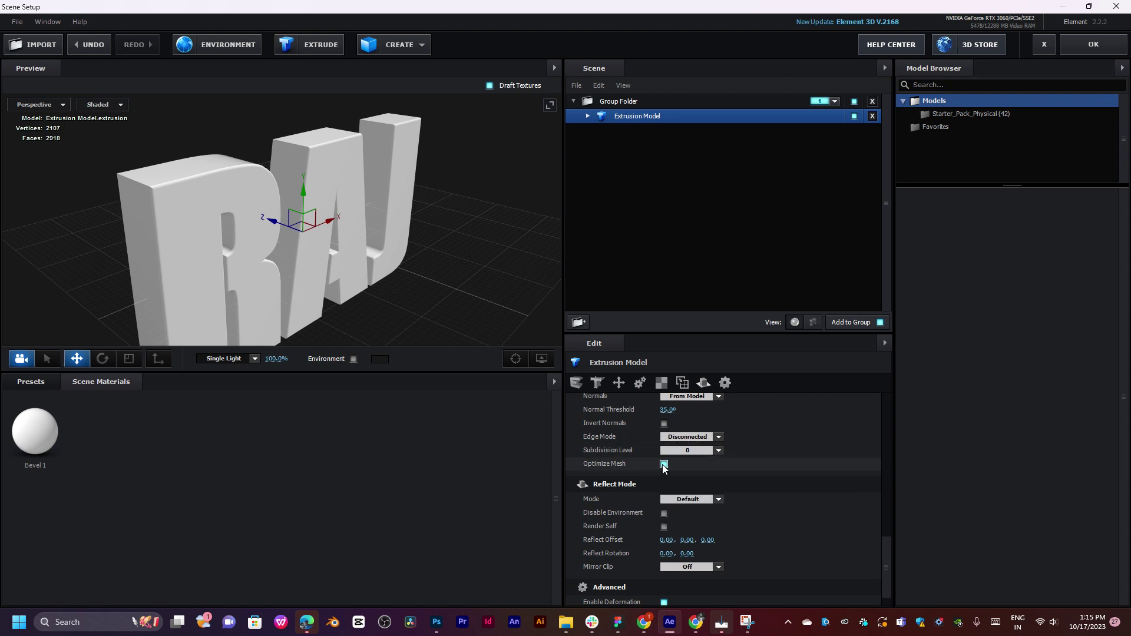
pyautogui.moveTo(404, 308); pyautogui.dragTo(347, 227)
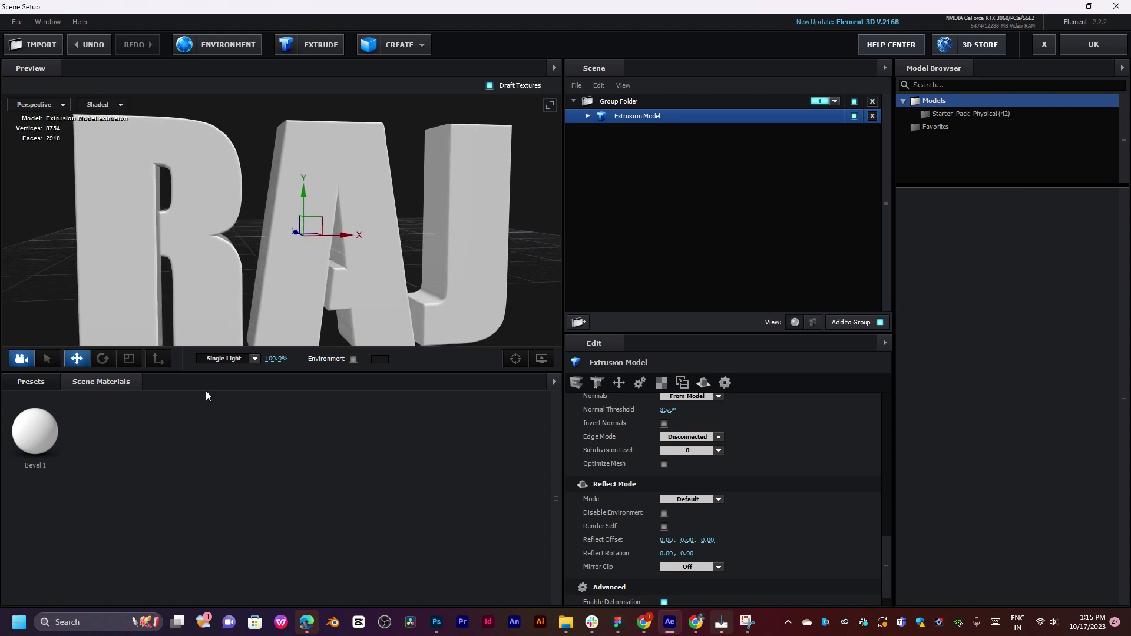
# Try the Outline_Only physical bevel preset on the extrusion model and undo it.
pyautogui.click(34, 377)
pyautogui.click(34, 397)
pyautogui.click(38, 409)
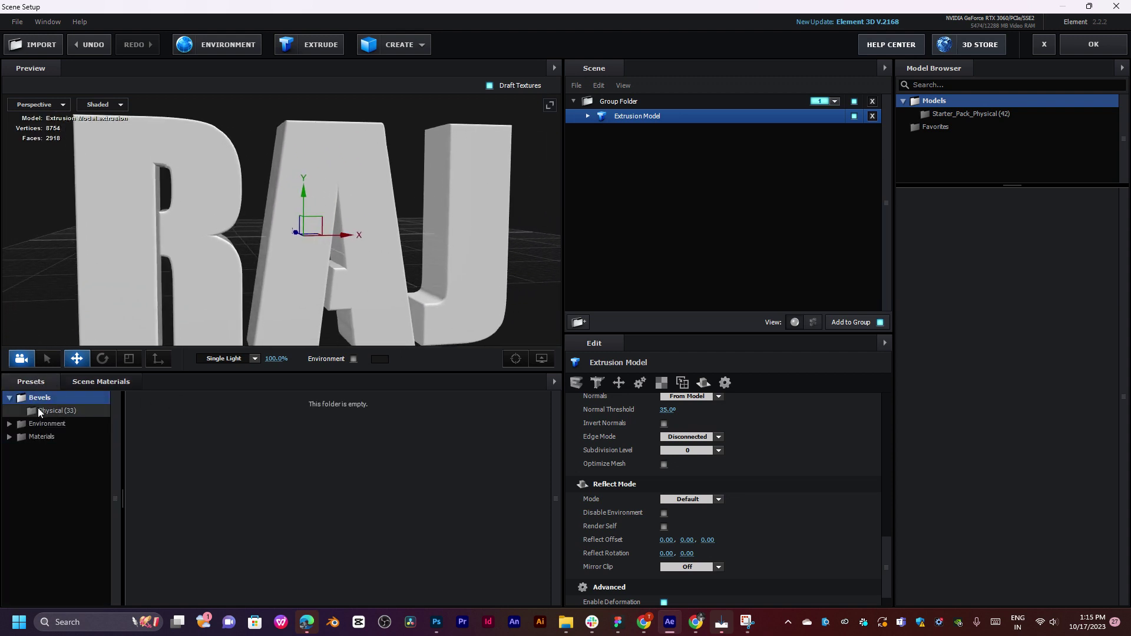
pyautogui.scroll(-2, 335, 425)
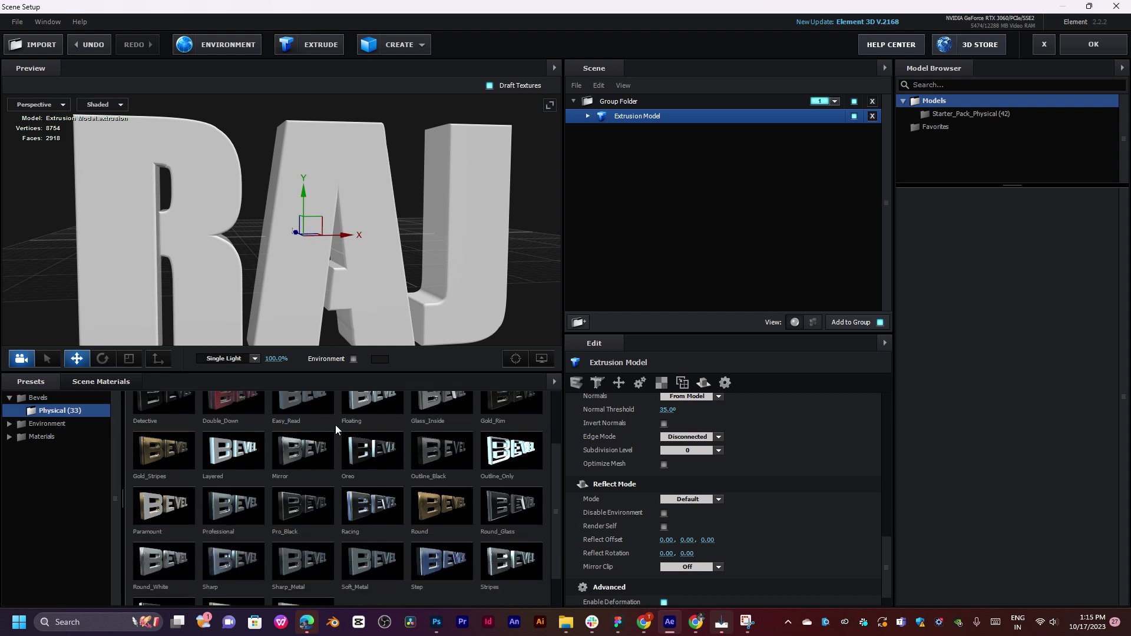
pyautogui.click(506, 460)
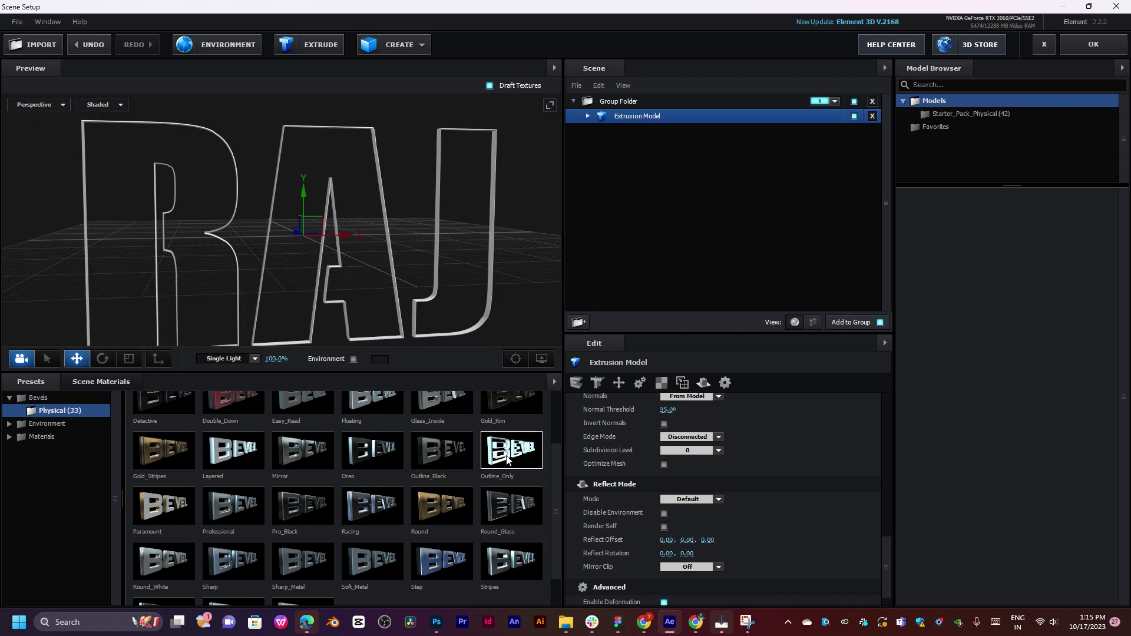
pyautogui.hotkey('ctrl', 'z')
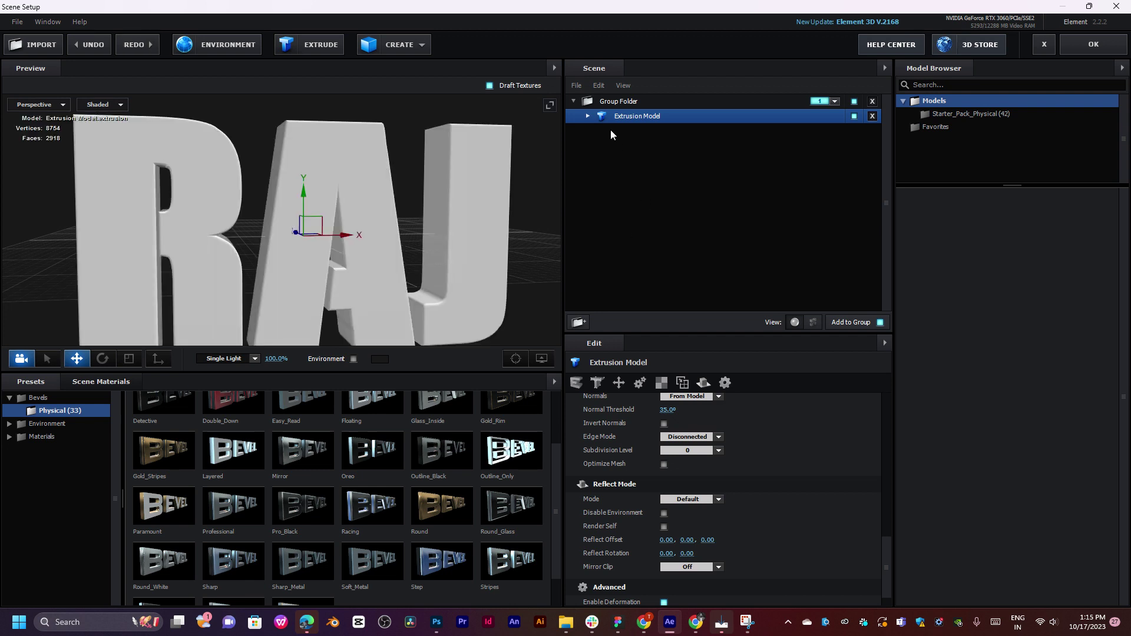
# Set the Reflect Mode of the group folder holding the extrusion model to Mirror Surface.
pyautogui.click(634, 100)
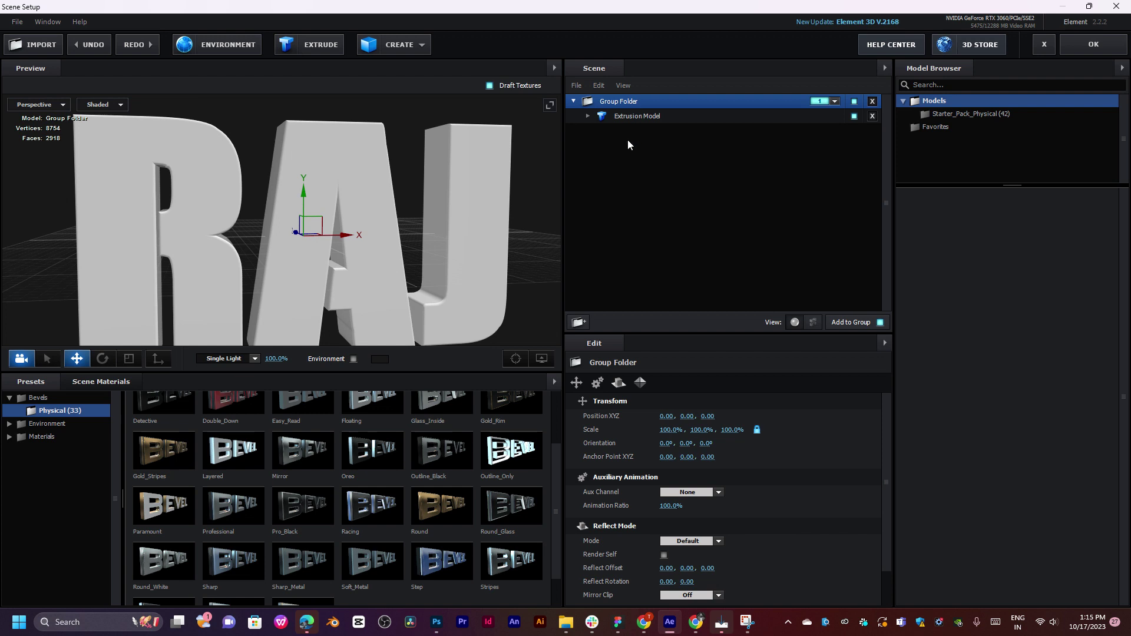
pyautogui.click(626, 116)
pyautogui.click(620, 101)
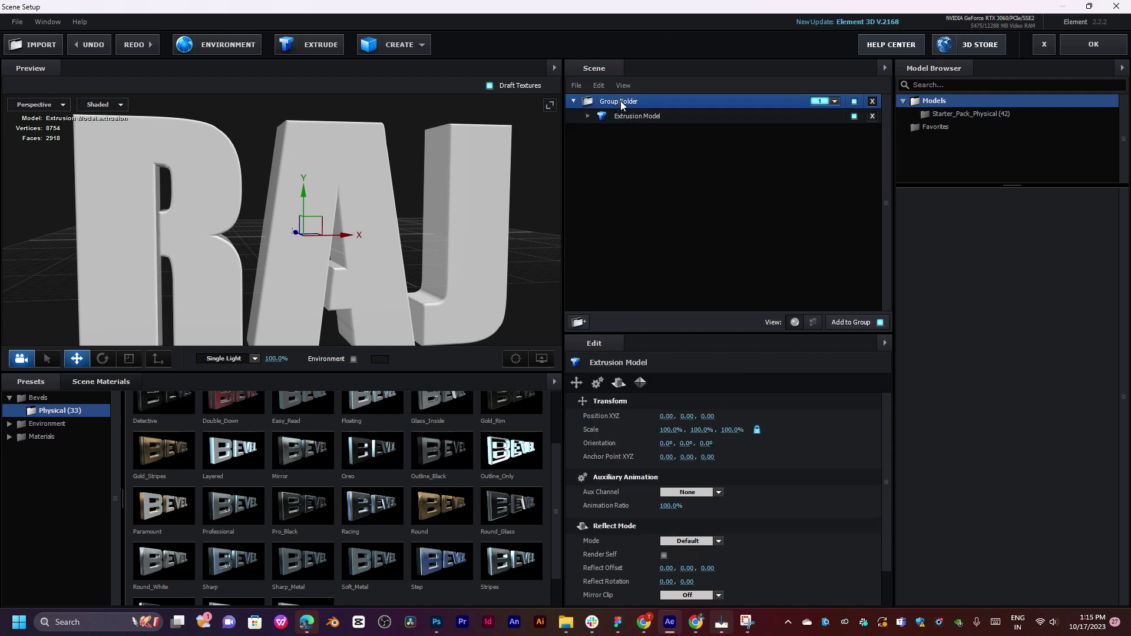
pyautogui.click(794, 323)
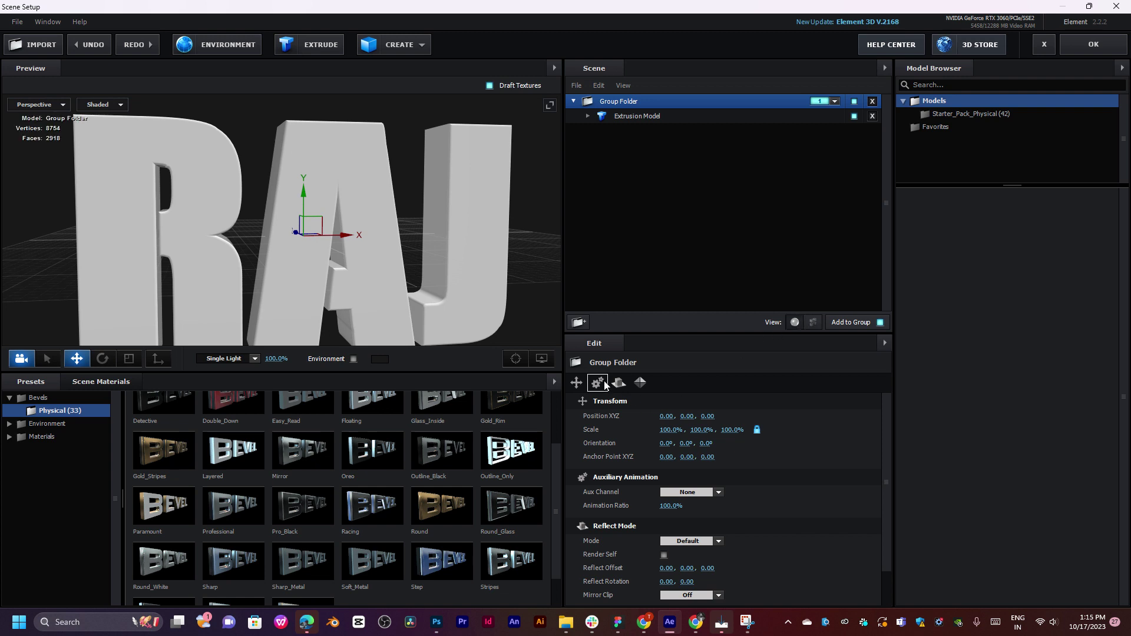
pyautogui.click(616, 384)
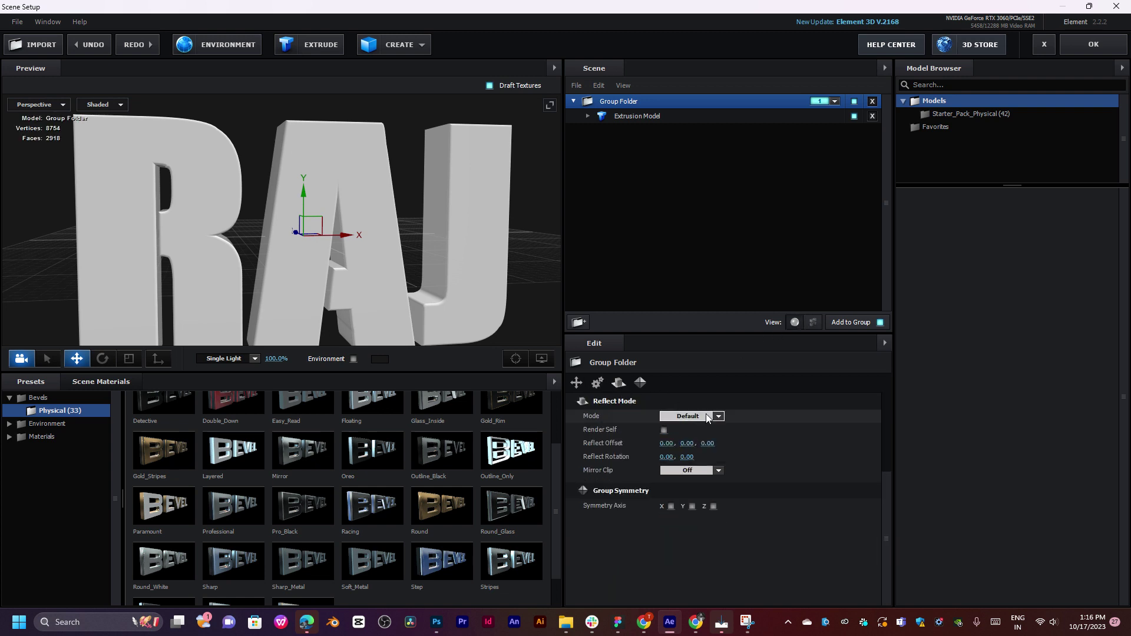
pyautogui.click(706, 415)
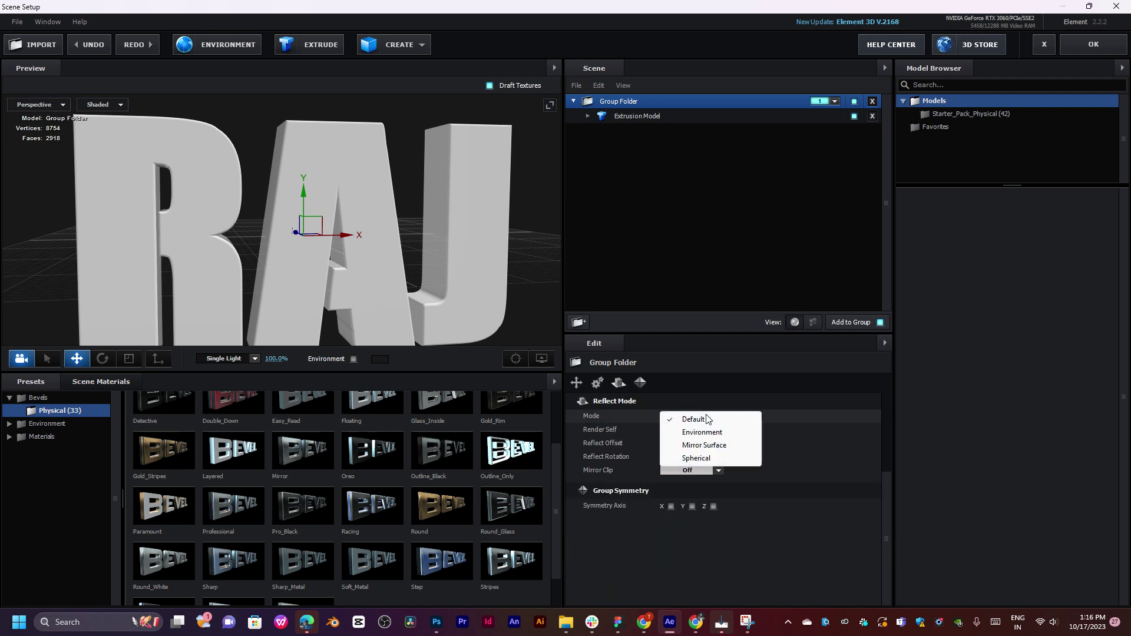
pyautogui.click(729, 446)
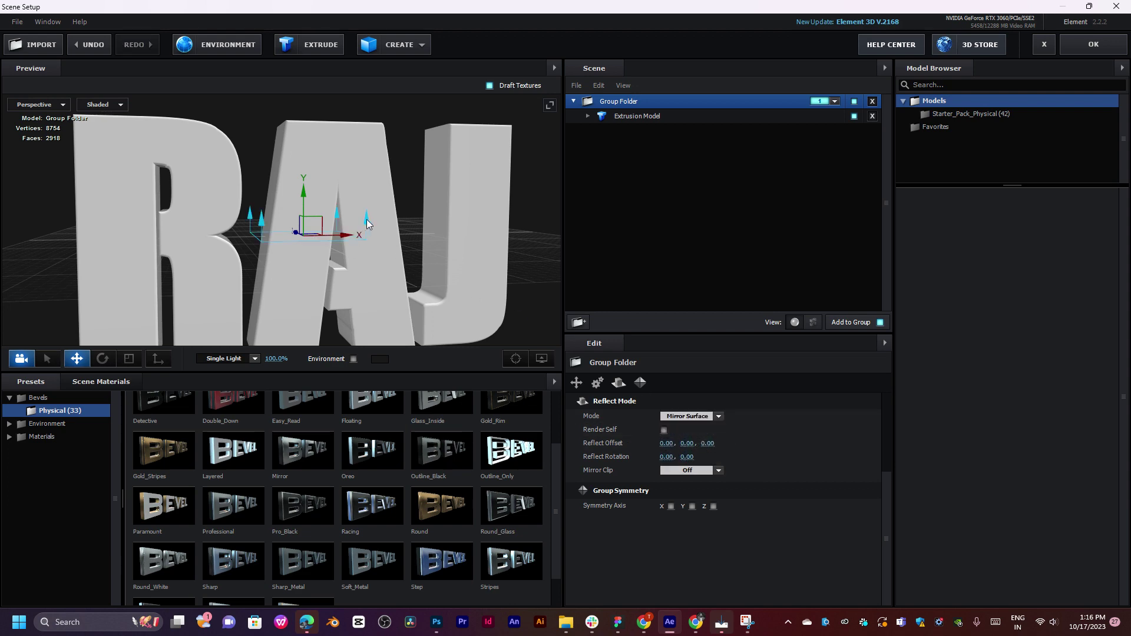
pyautogui.moveTo(367, 223)
pyautogui.mouseDown()
pyautogui.moveTo(309, 281)
pyautogui.moveTo(238, 289)
pyautogui.moveTo(231, 276)
pyautogui.moveTo(332, 281)
pyautogui.moveTo(406, 229)
pyautogui.moveTo(362, 225)
pyautogui.moveTo(379, 238)
pyautogui.mouseUp()
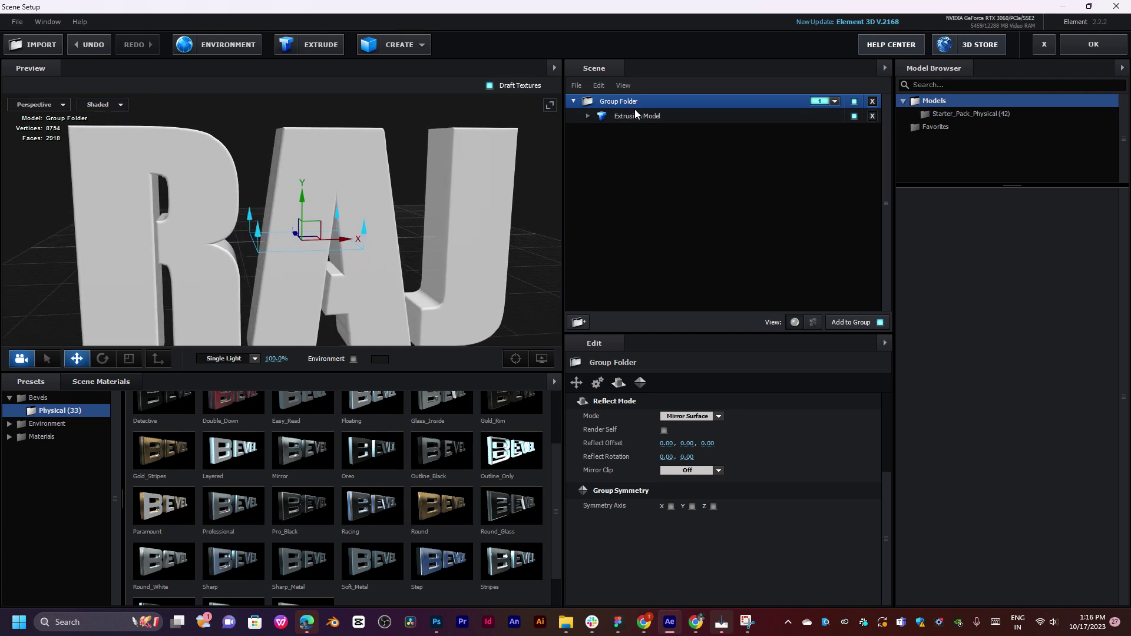
# Expand the extrusion model, add a second group folder and place it below the one holding the model.
pyautogui.click(615, 116)
pyautogui.click(587, 116)
pyautogui.click(637, 132)
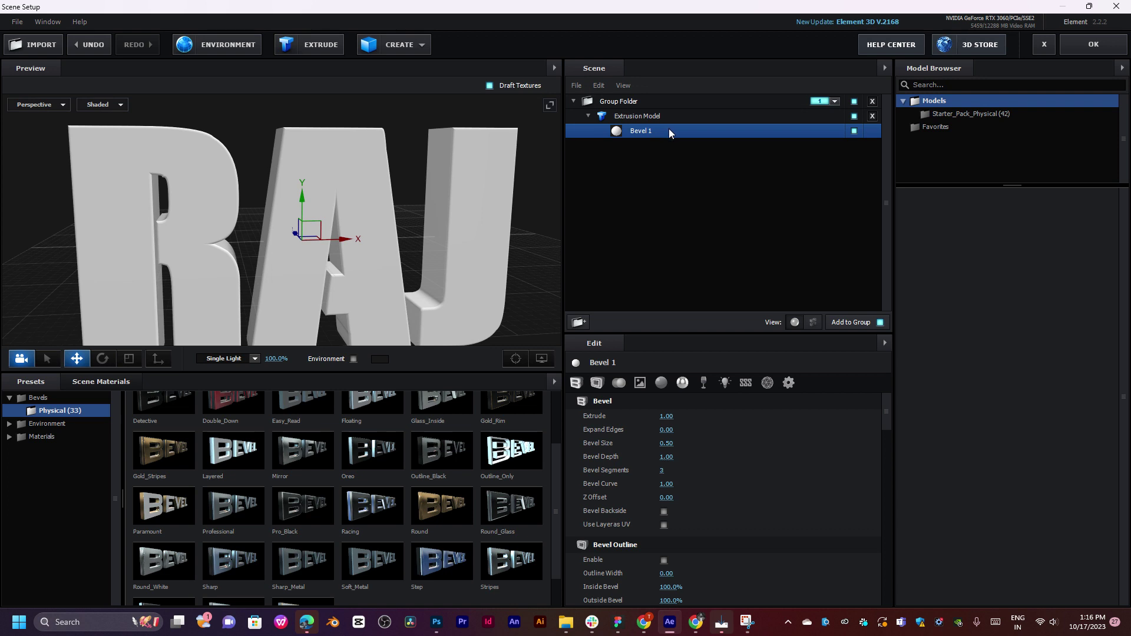
pyautogui.click(579, 322)
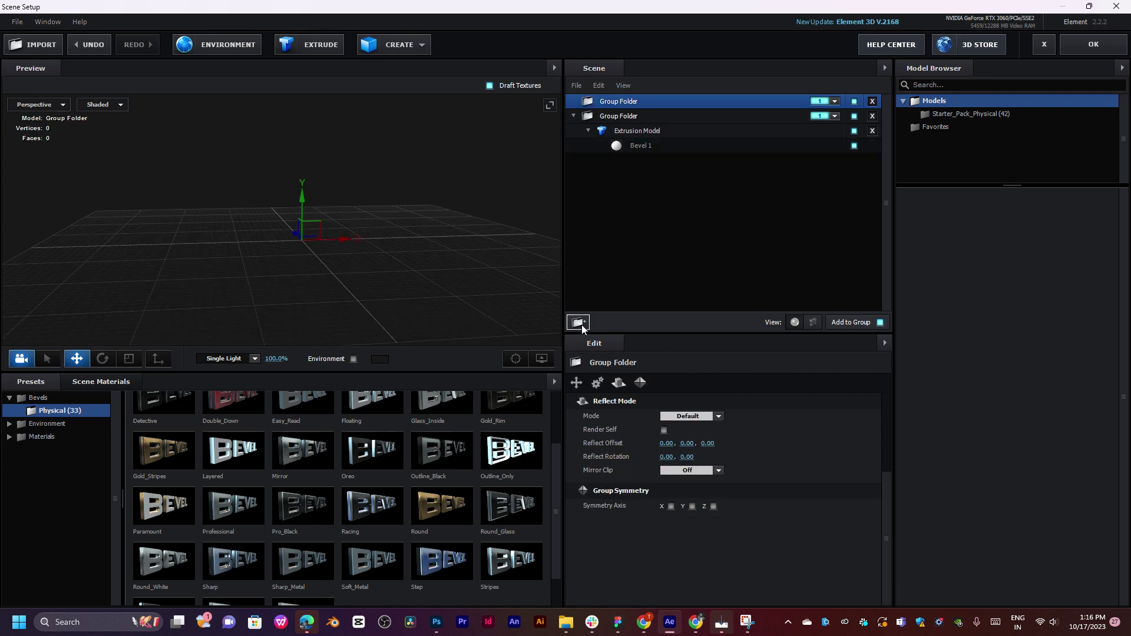
pyautogui.click(639, 146)
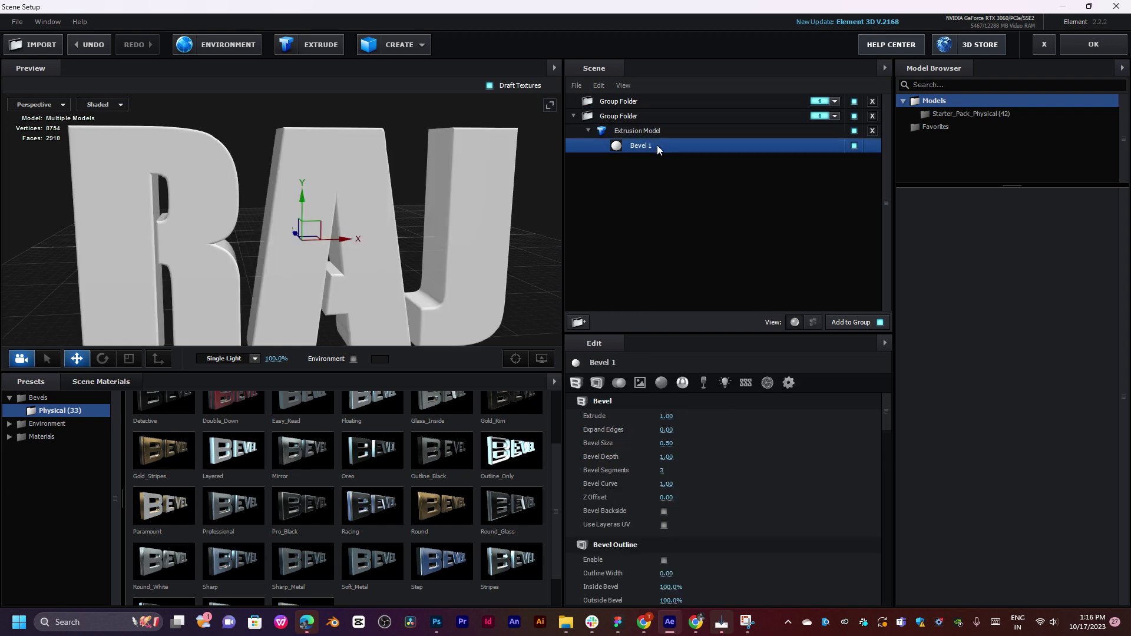
pyautogui.moveTo(651, 102); pyautogui.dragTo(618, 106)
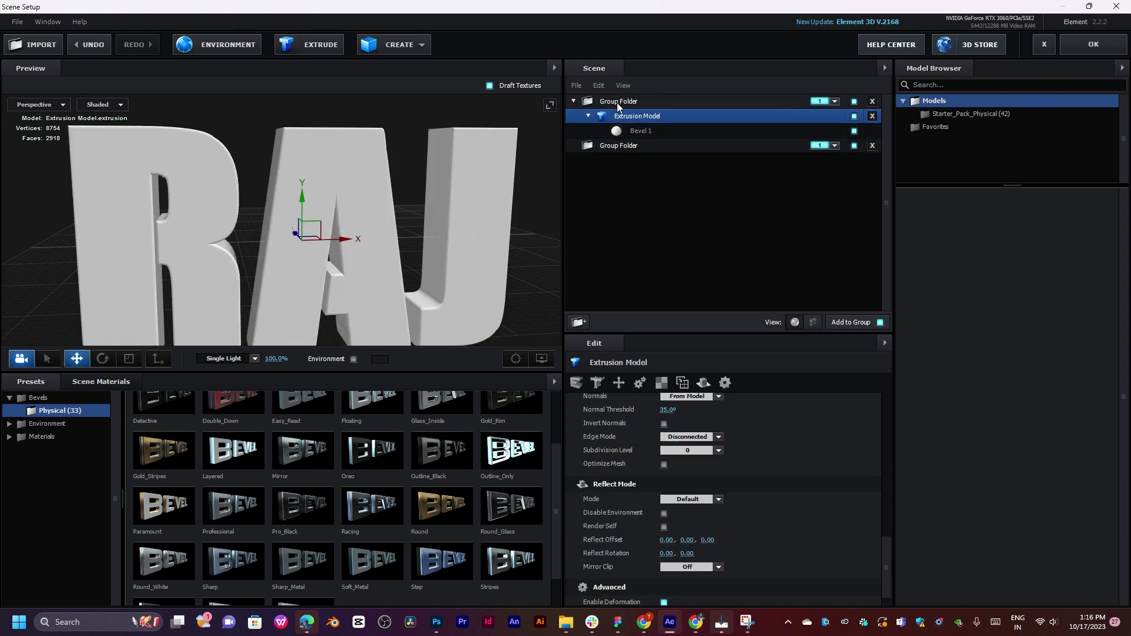
pyautogui.click(633, 132)
pyautogui.click(602, 146)
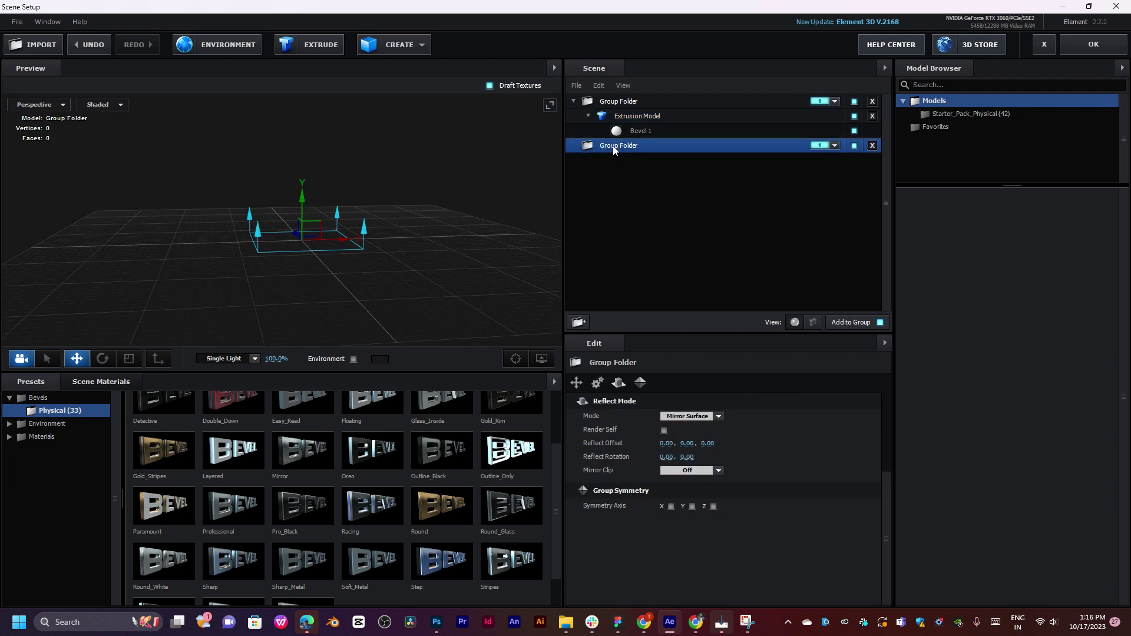
# Select Bevel 1, browse the physical bevel presets and try the Basic_2K_01 and Basic_2K_02 environments on the text.
pyautogui.click(606, 130)
pyautogui.click(617, 115)
pyautogui.click(621, 130)
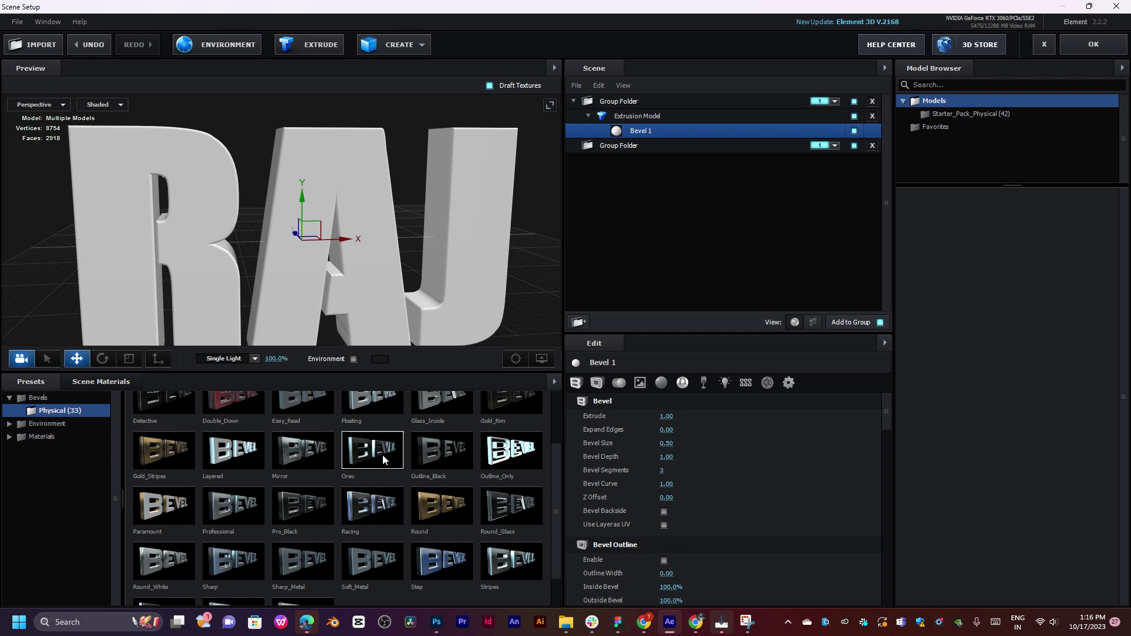
pyautogui.scroll(-1, 383, 459)
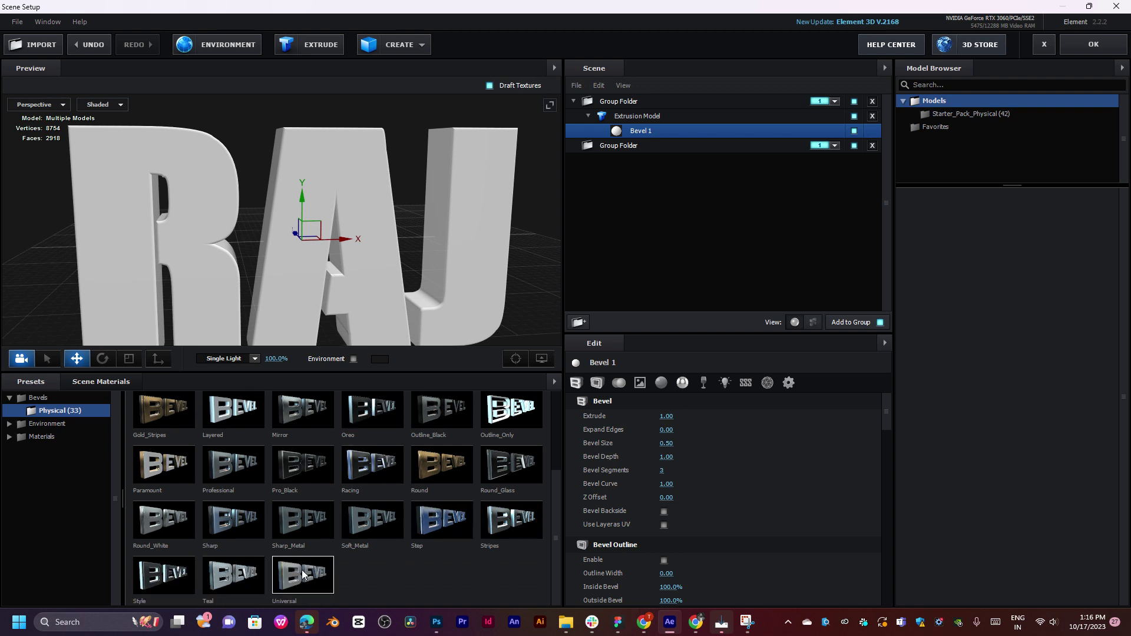
pyautogui.click(48, 424)
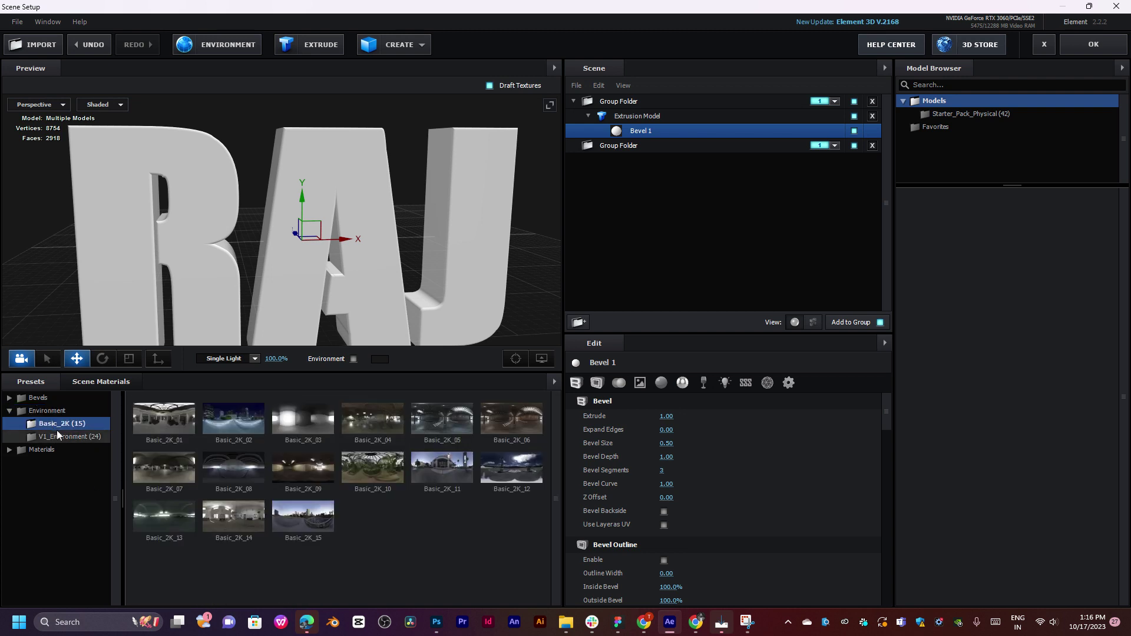
pyautogui.click(171, 418)
pyautogui.click(235, 415)
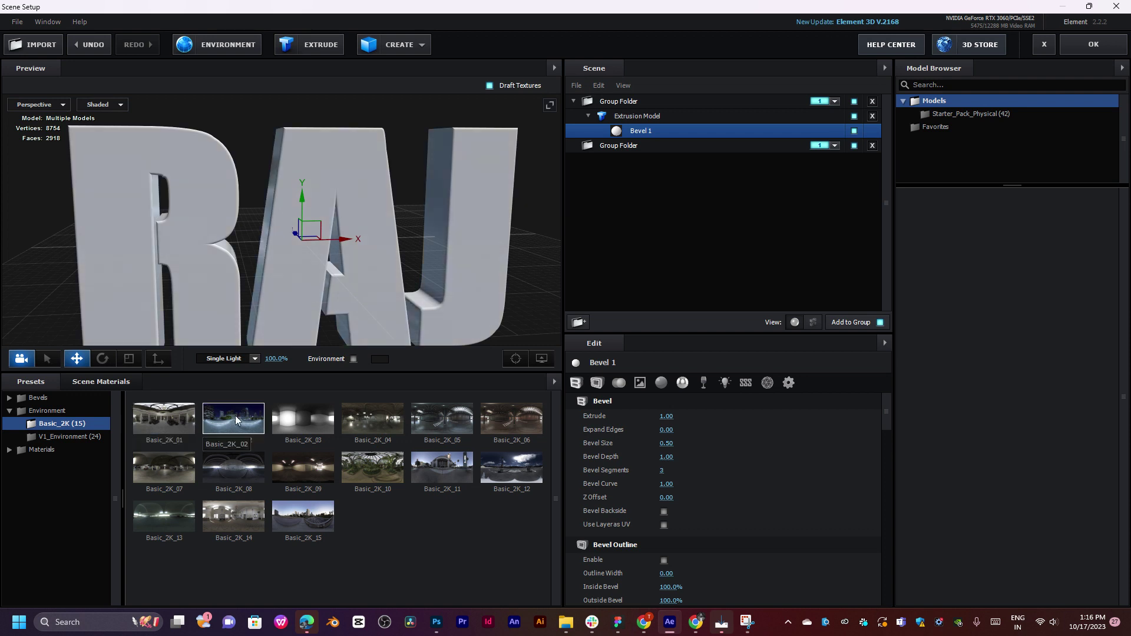
pyautogui.moveTo(280, 282); pyautogui.dragTo(360, 284)
# Try the Basic_2K_11, Basic_2K_12, Basic_2K_14, Basic_2K_13 and Basic_2K_08 environments on the text.
pyautogui.click(436, 474)
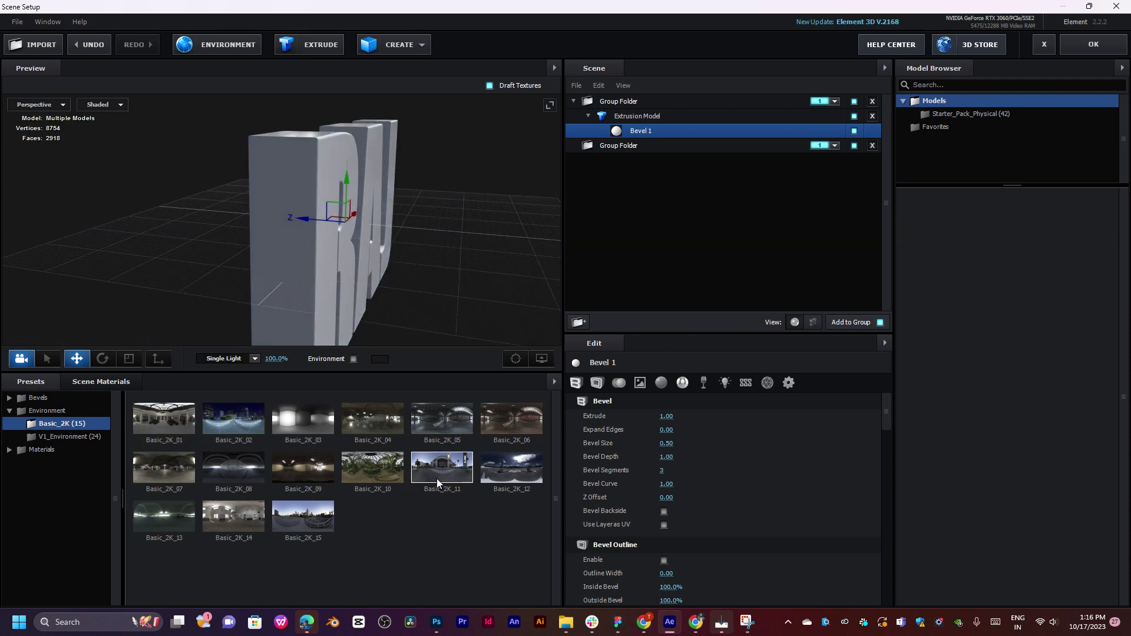
pyautogui.click(511, 475)
pyautogui.click(229, 516)
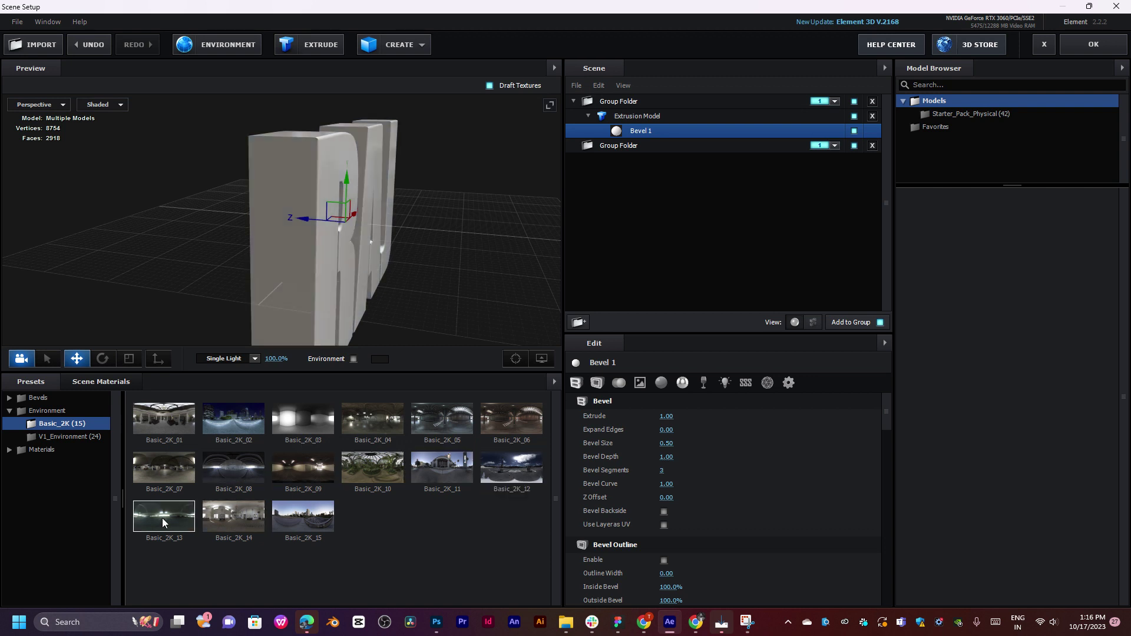
pyautogui.click(161, 518)
pyautogui.click(217, 476)
# Try V1_Environment presets Default_blurred, Parking_blurred, Roof, Roof_blurred and Town_blurred on the text, and apply Underpass.
pyautogui.click(53, 411)
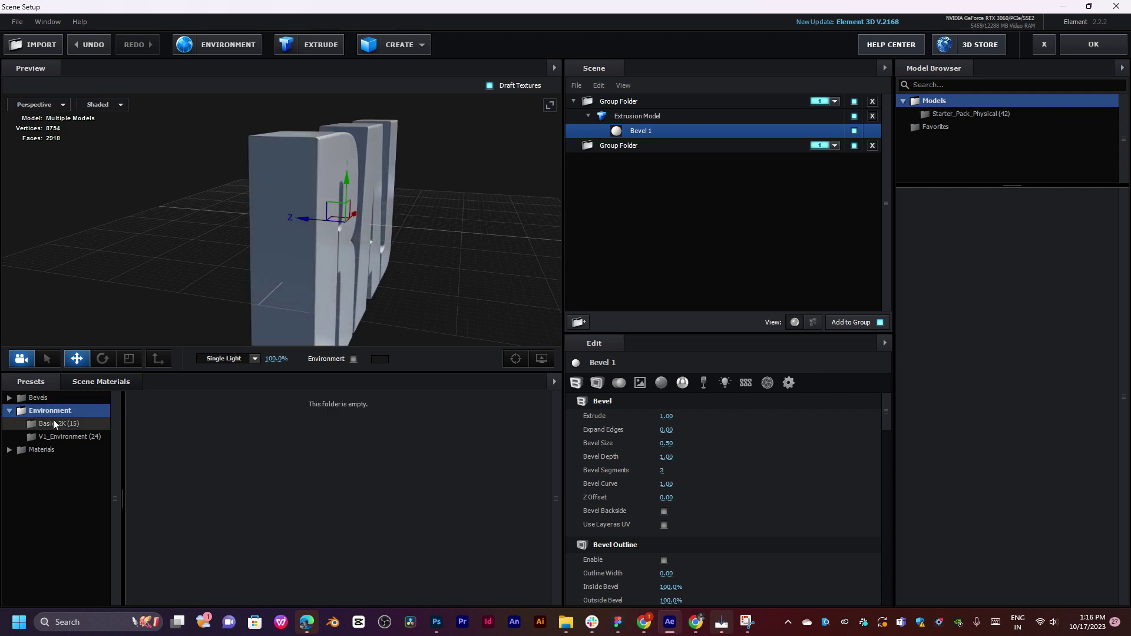
pyautogui.click(52, 437)
pyautogui.click(231, 413)
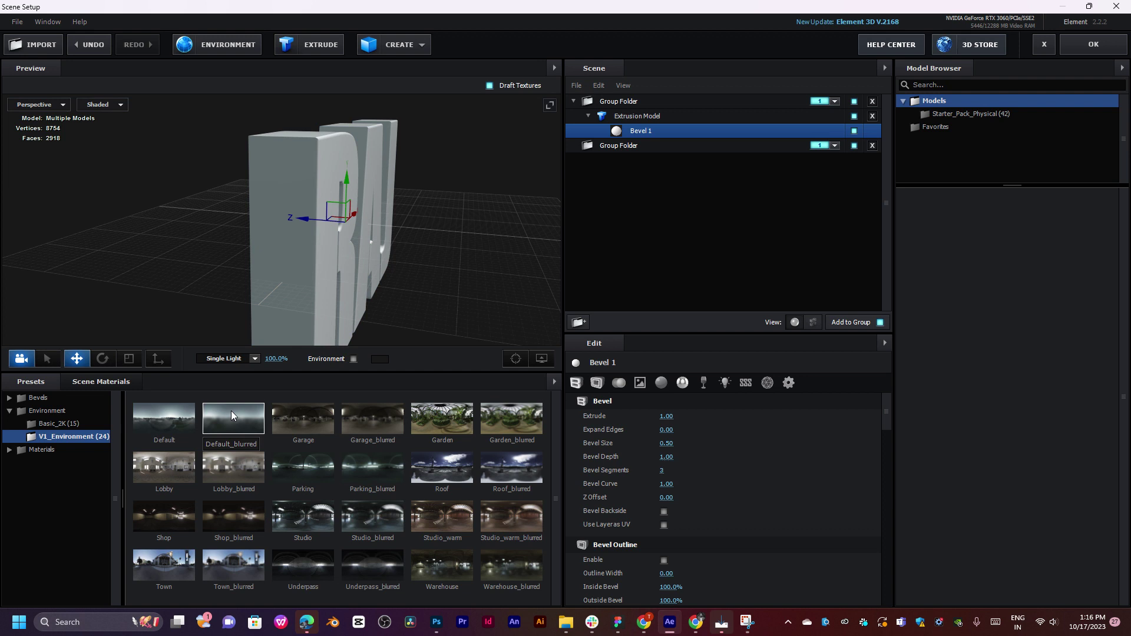
pyautogui.click(357, 465)
pyautogui.click(456, 474)
pyautogui.click(500, 467)
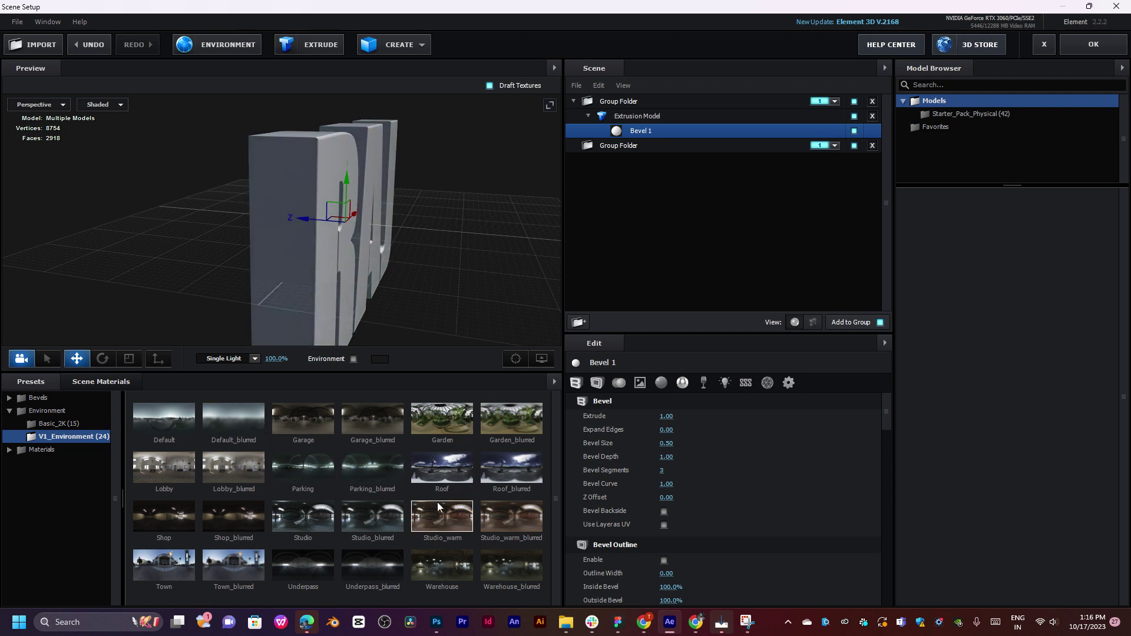
pyautogui.click(223, 562)
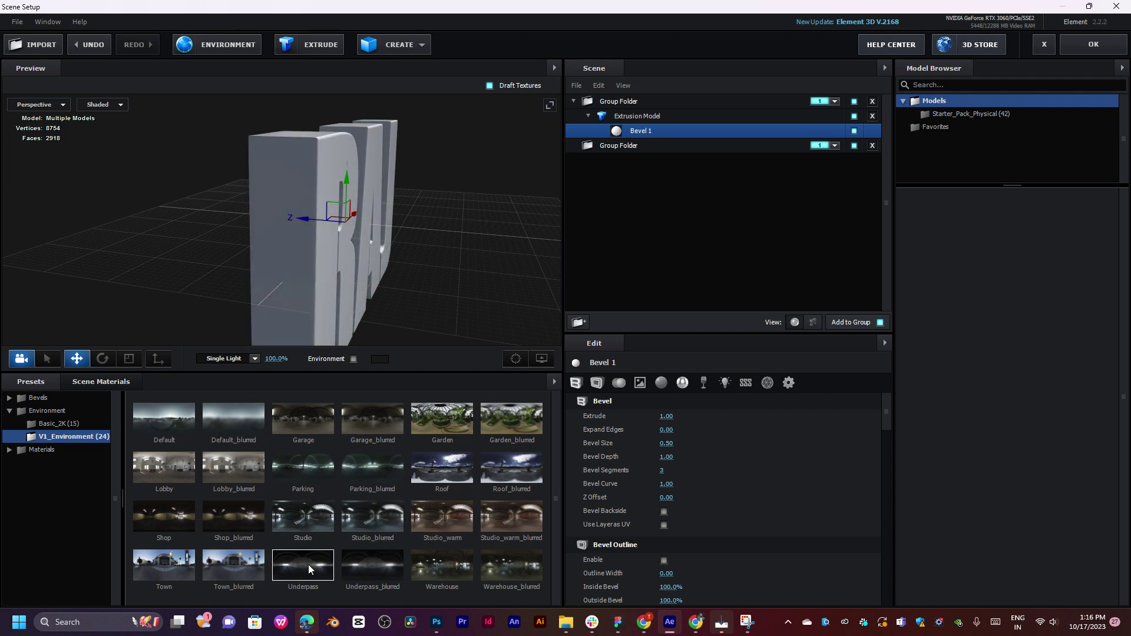
pyautogui.click(309, 564)
pyautogui.moveTo(348, 229); pyautogui.dragTo(277, 232)
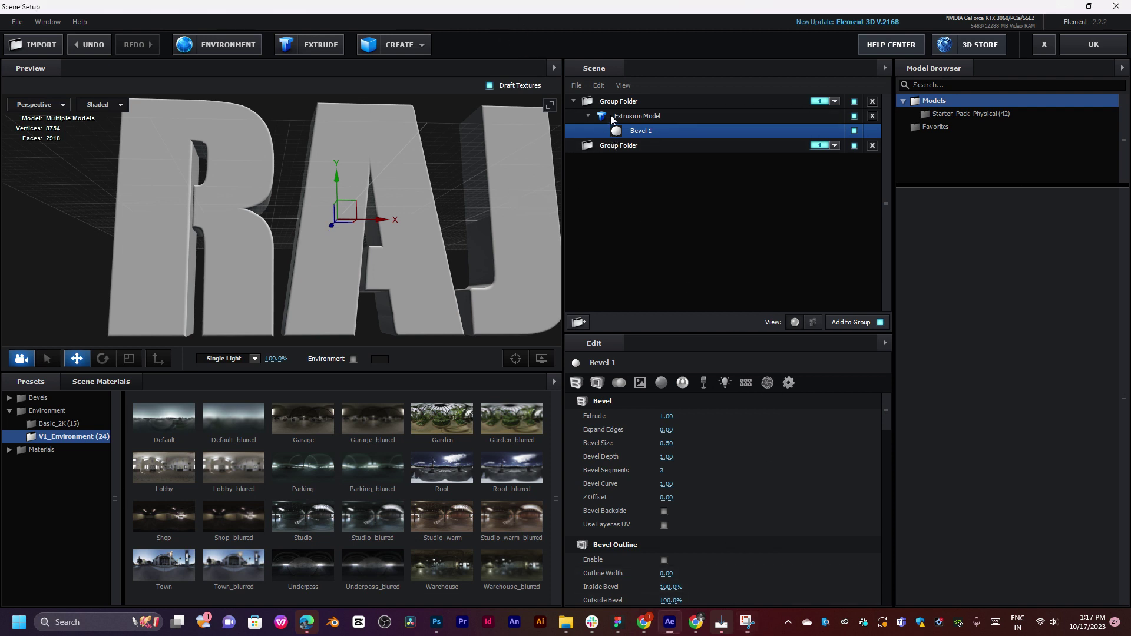
# Duplicate the extrusion model within its group folder and offset the copy along the Z axis.
pyautogui.click(636, 118)
pyautogui.moveTo(445, 221); pyautogui.dragTo(321, 246)
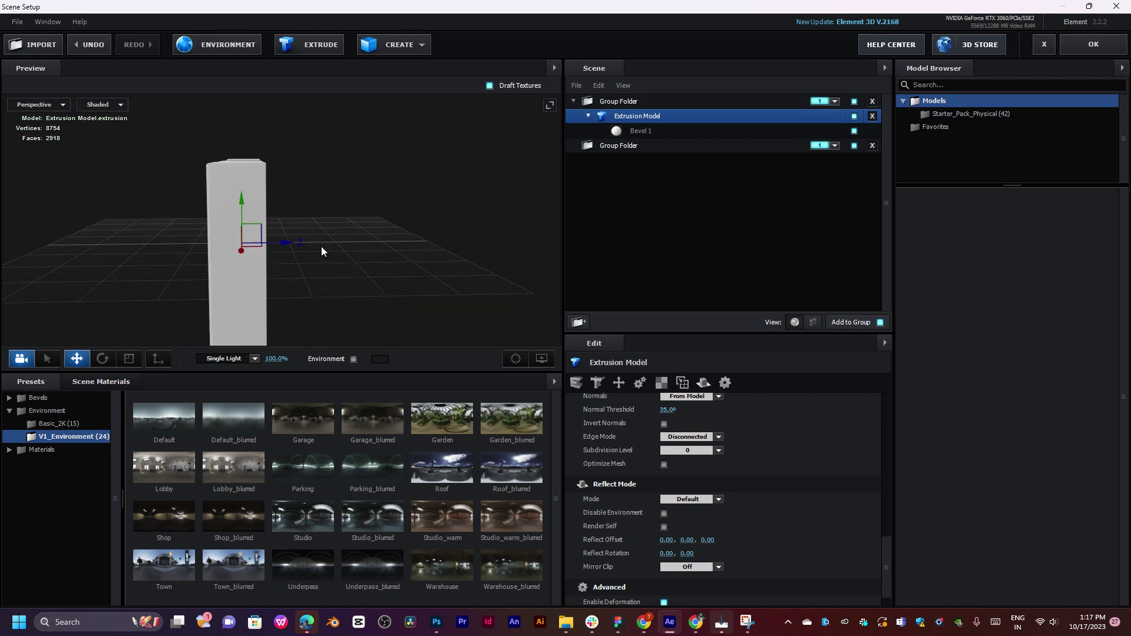
pyautogui.scroll(2, 265, 244)
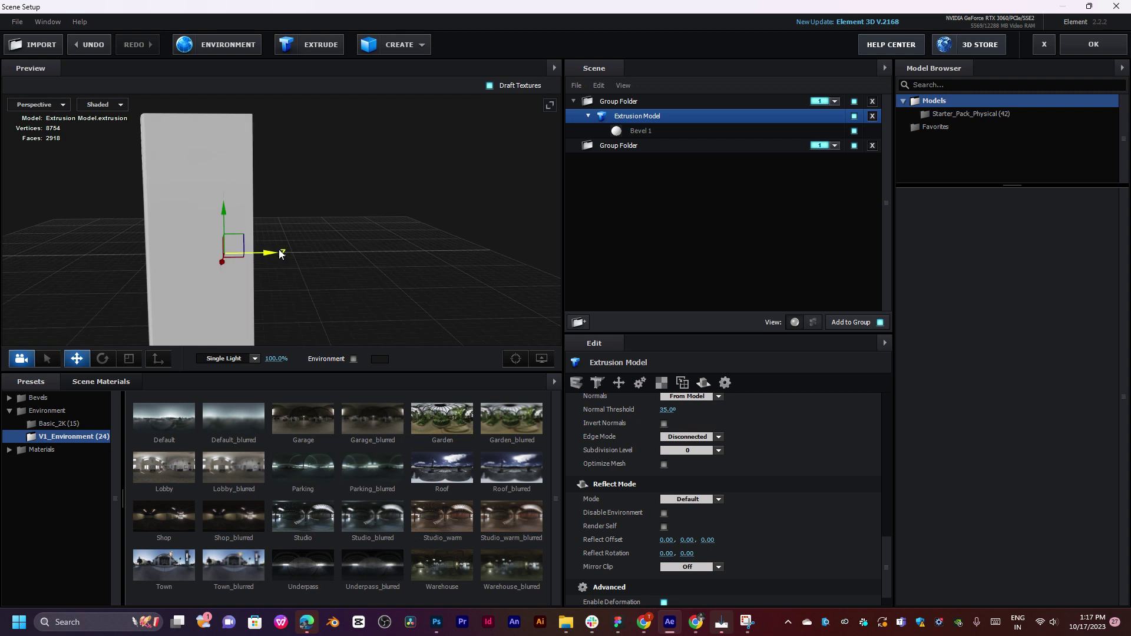
pyautogui.moveTo(273, 252); pyautogui.dragTo(349, 253)
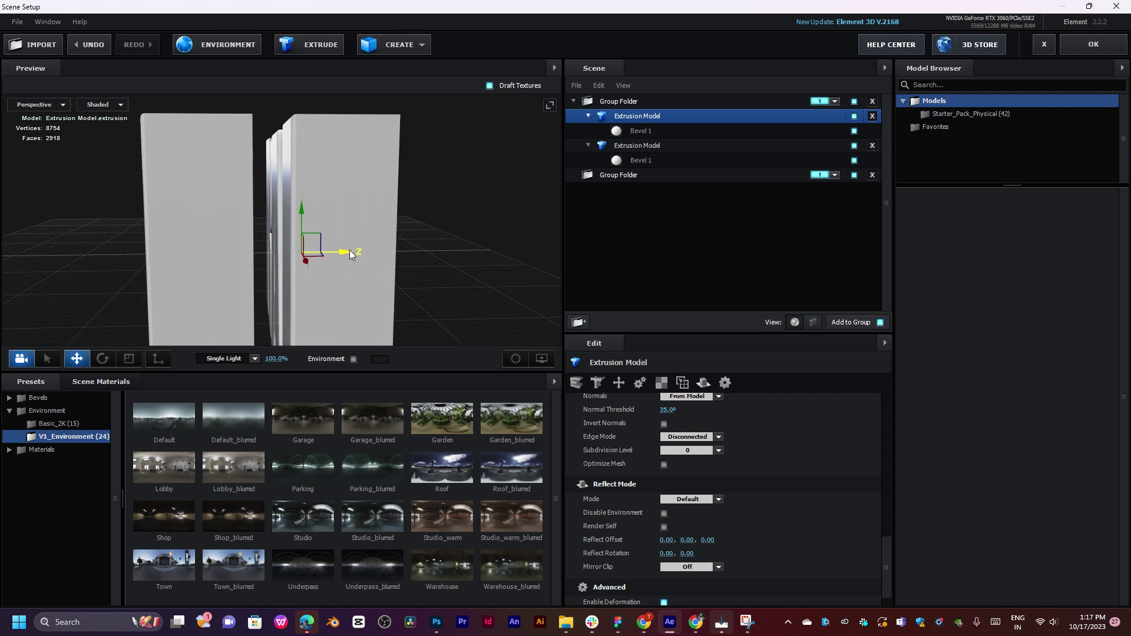
pyautogui.scroll(-2, 349, 246)
pyautogui.scroll(-3, 351, 239)
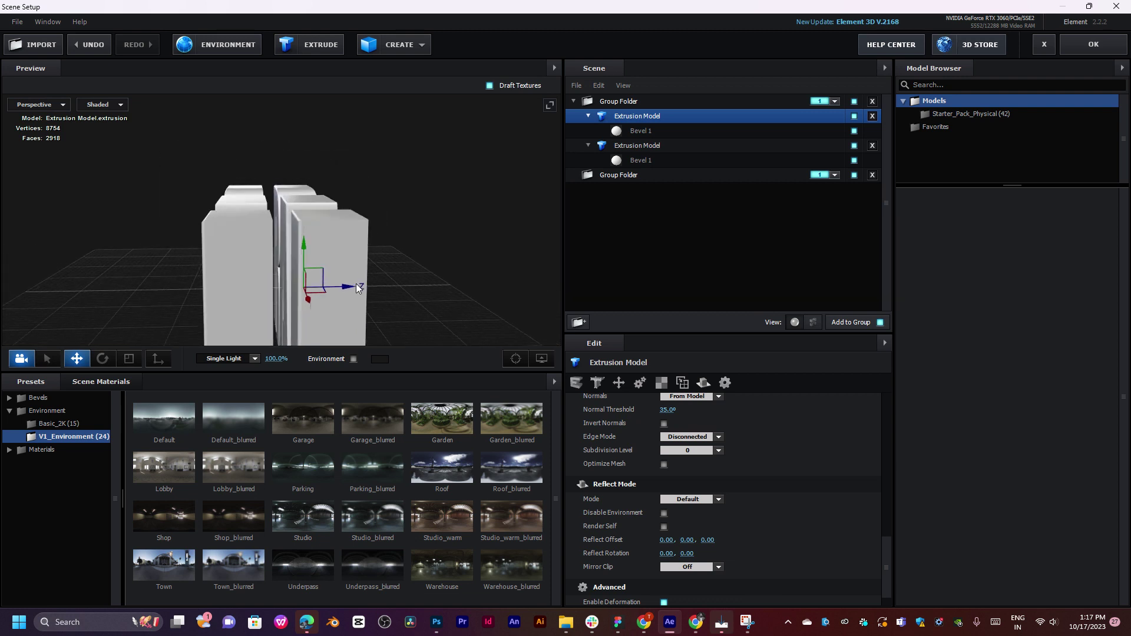
# Rename the first extrusion model in the group folder as Extrusion.
pyautogui.moveTo(355, 265)
pyautogui.mouseDown()
pyautogui.moveTo(391, 254)
pyautogui.moveTo(357, 274)
pyautogui.mouseUp()
pyautogui.moveTo(415, 249); pyautogui.dragTo(363, 234)
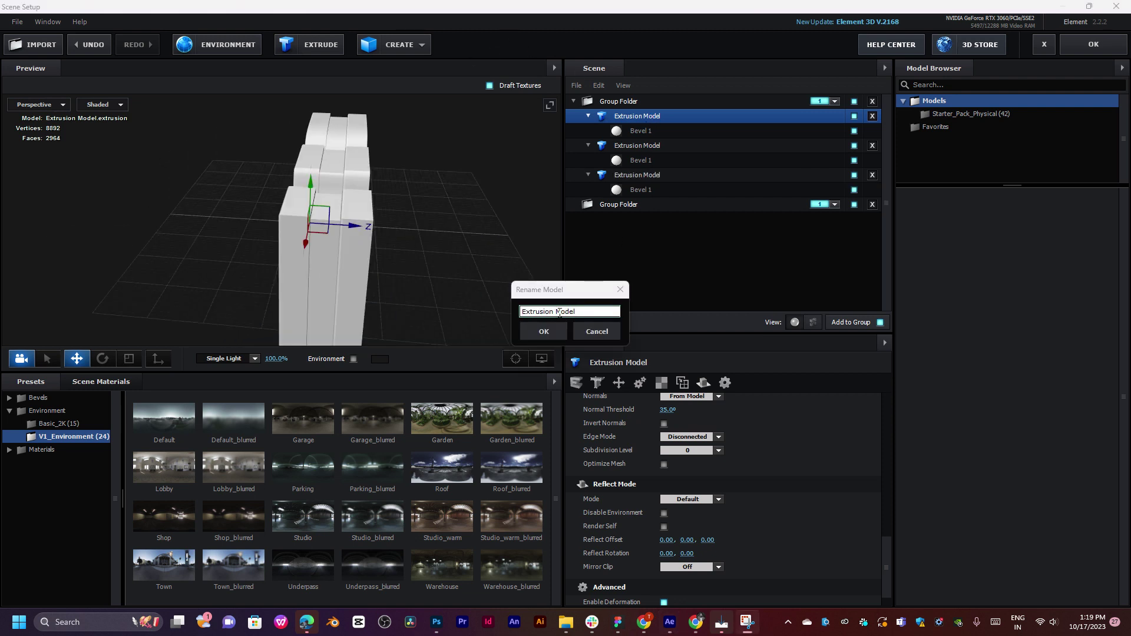
pyautogui.click(559, 313)
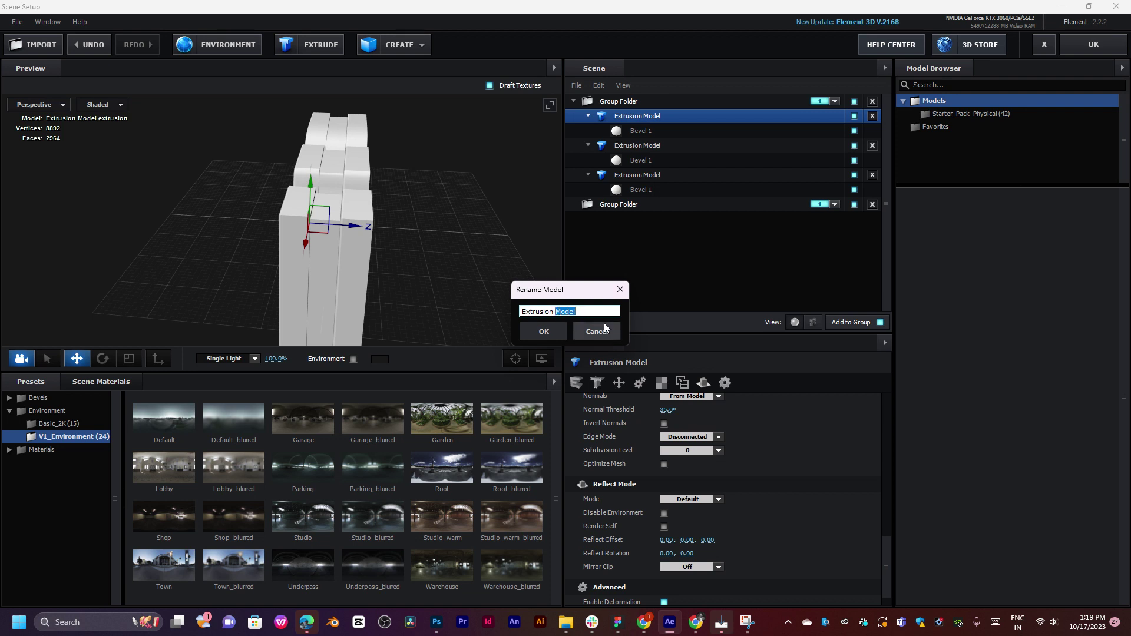
pyautogui.press('Return')
# Rename the second extrusion model in the group folder as back.
pyautogui.rightClick(646, 143)
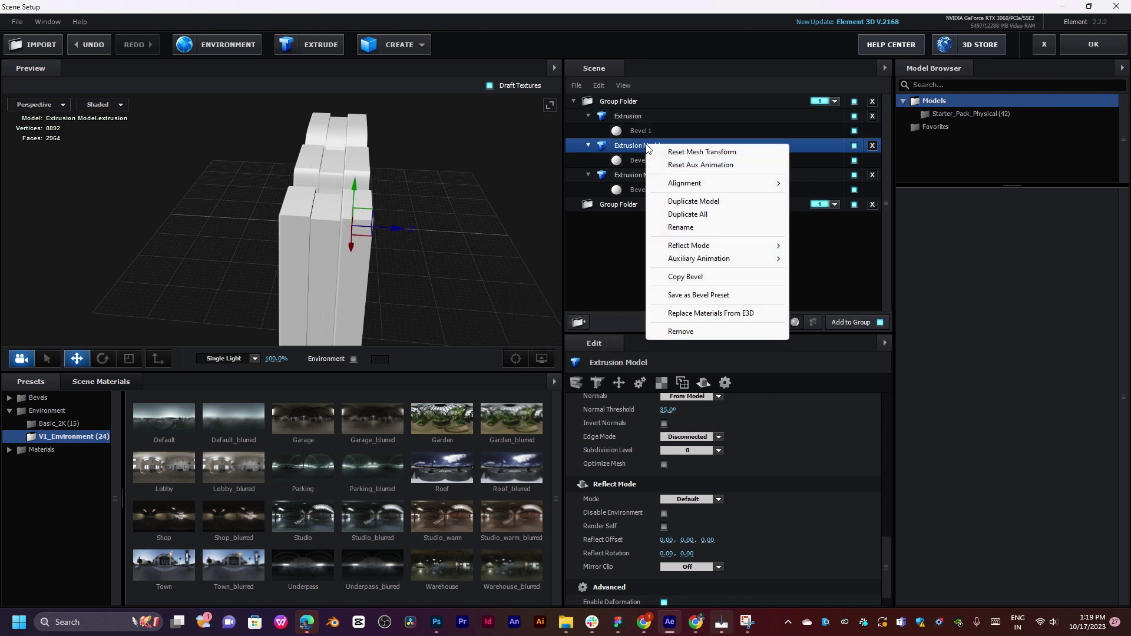
pyautogui.click(684, 228)
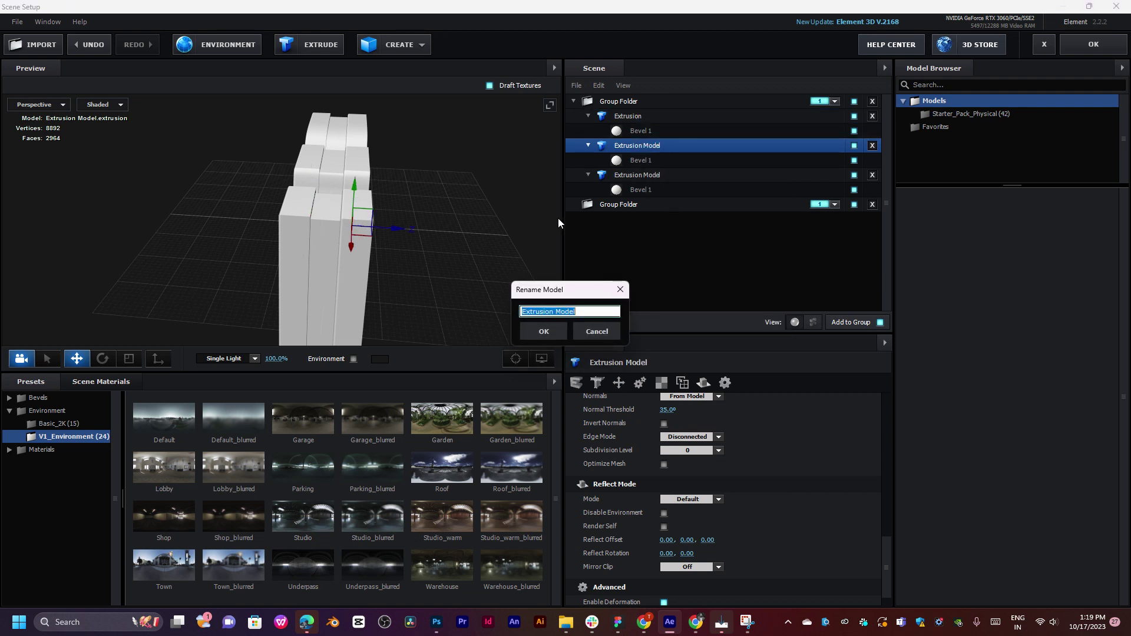
pyautogui.click(589, 332)
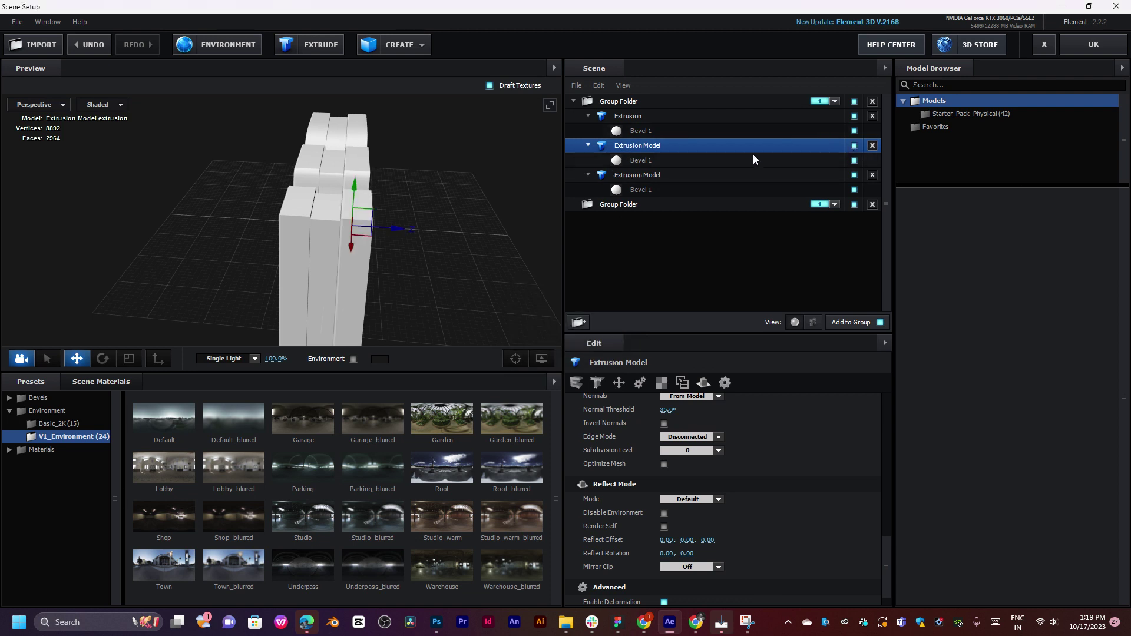
pyautogui.rightClick(631, 146)
pyautogui.click(682, 228)
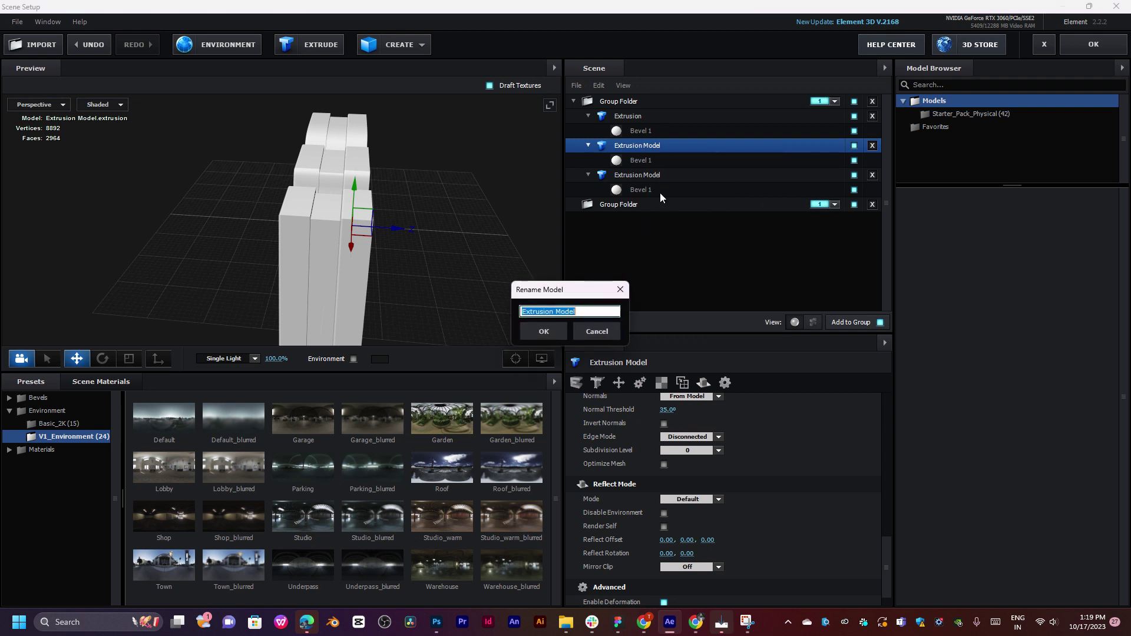
pyautogui.write('back')
pyautogui.click(545, 331)
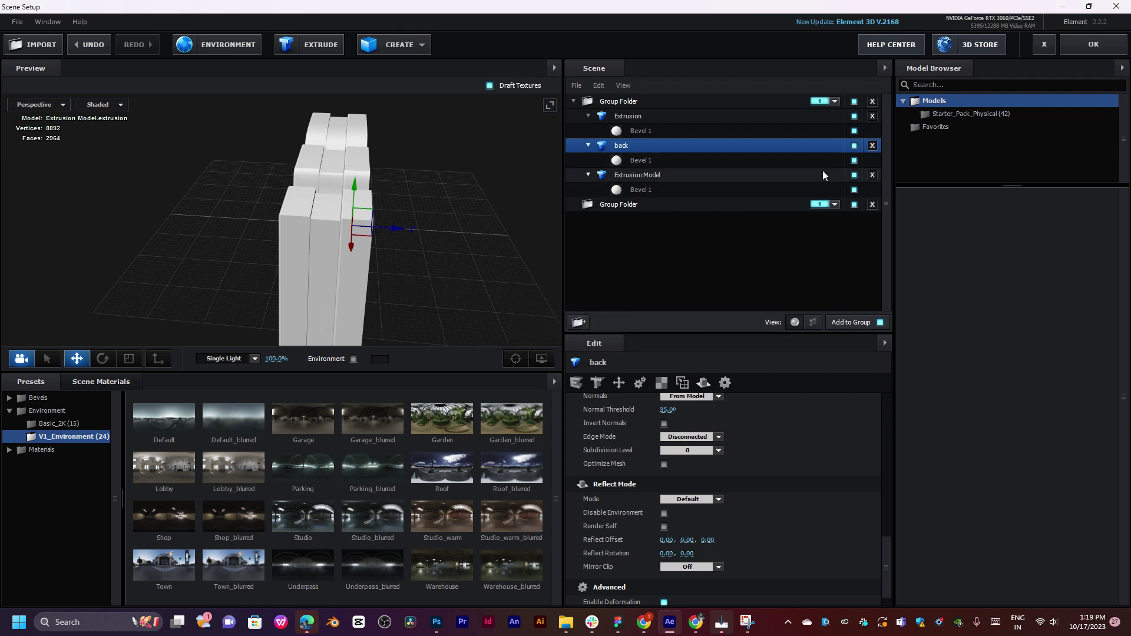
# Rename the third extrusion model as middim and remove the empty second group folder.
pyautogui.click(854, 176)
pyautogui.click(854, 175)
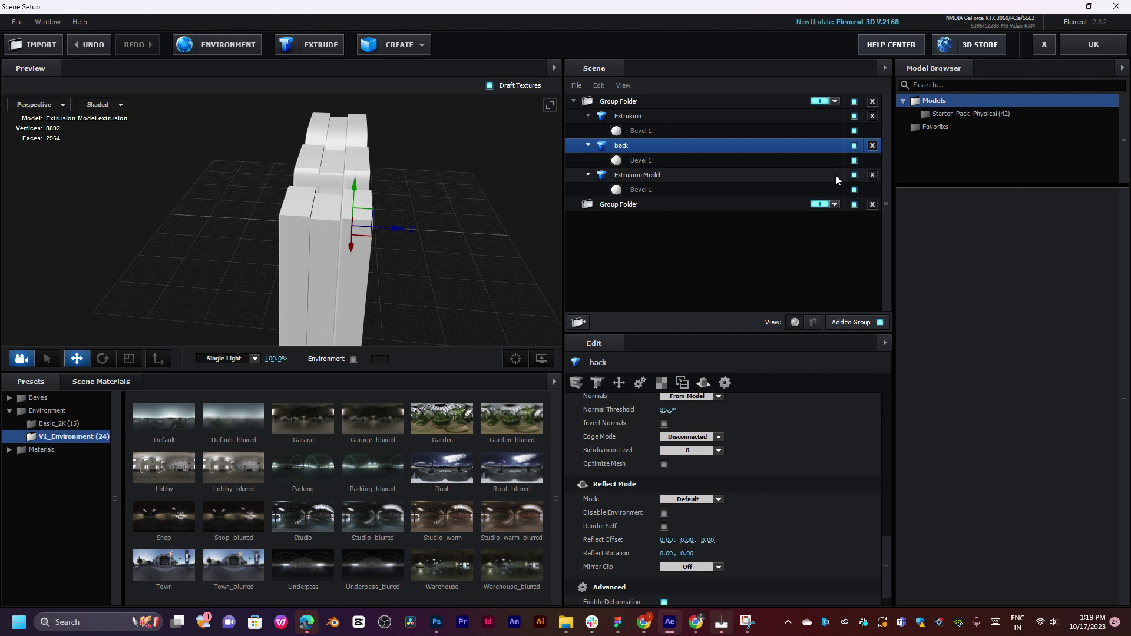
pyautogui.rightClick(640, 174)
pyautogui.click(660, 254)
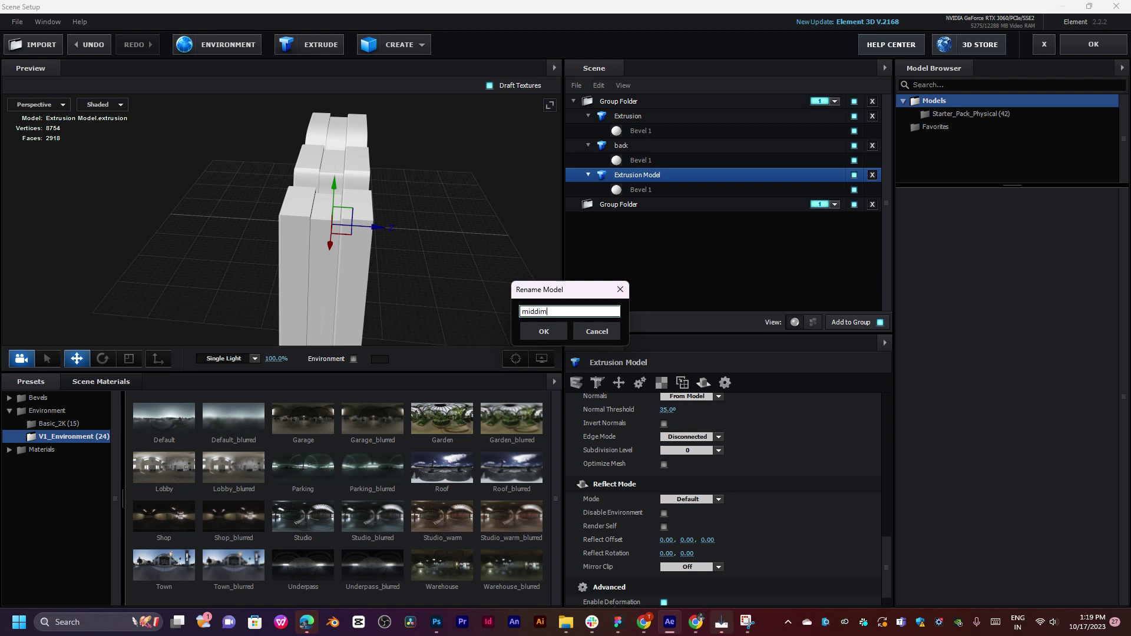
pyautogui.press('Return')
pyautogui.click(660, 206)
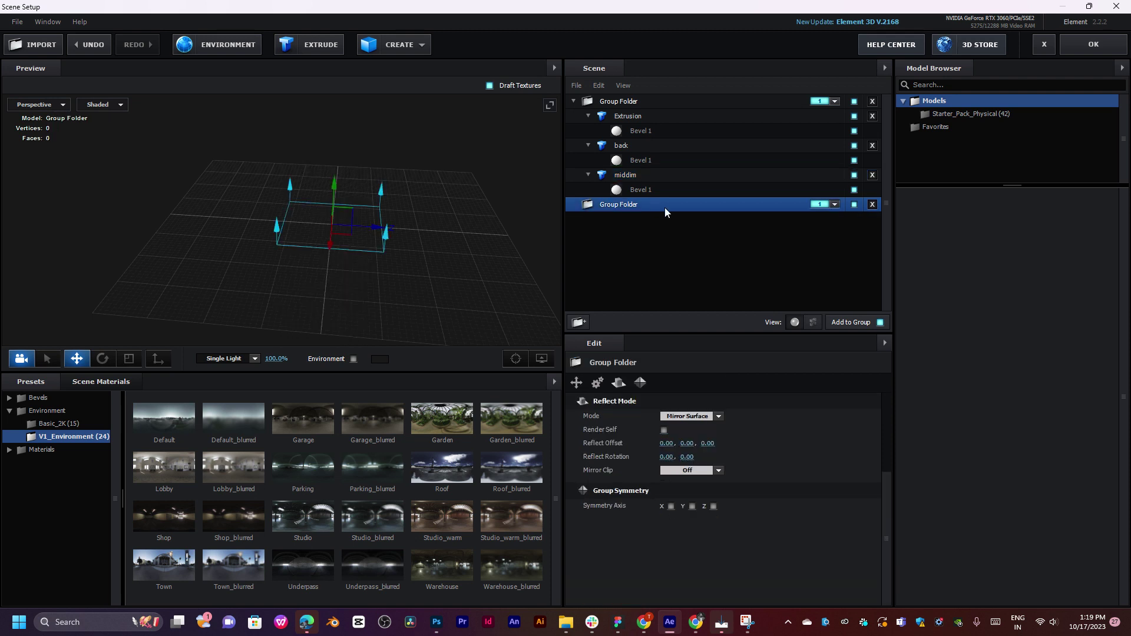
pyautogui.click(872, 205)
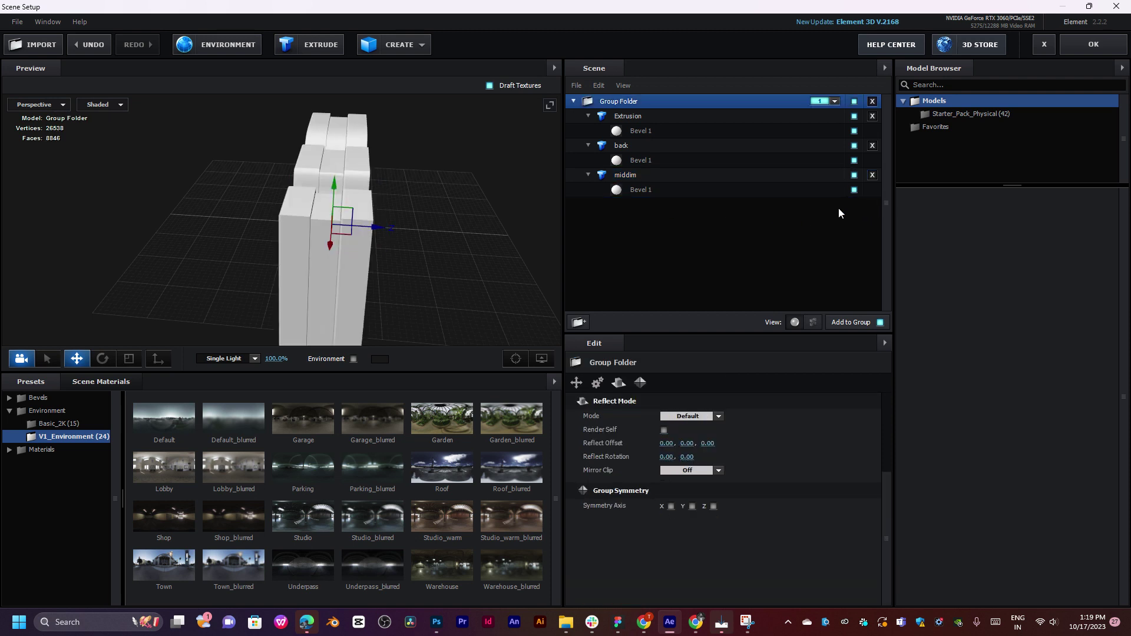
# Rename the first model in the group folder as friend.
pyautogui.click(666, 148)
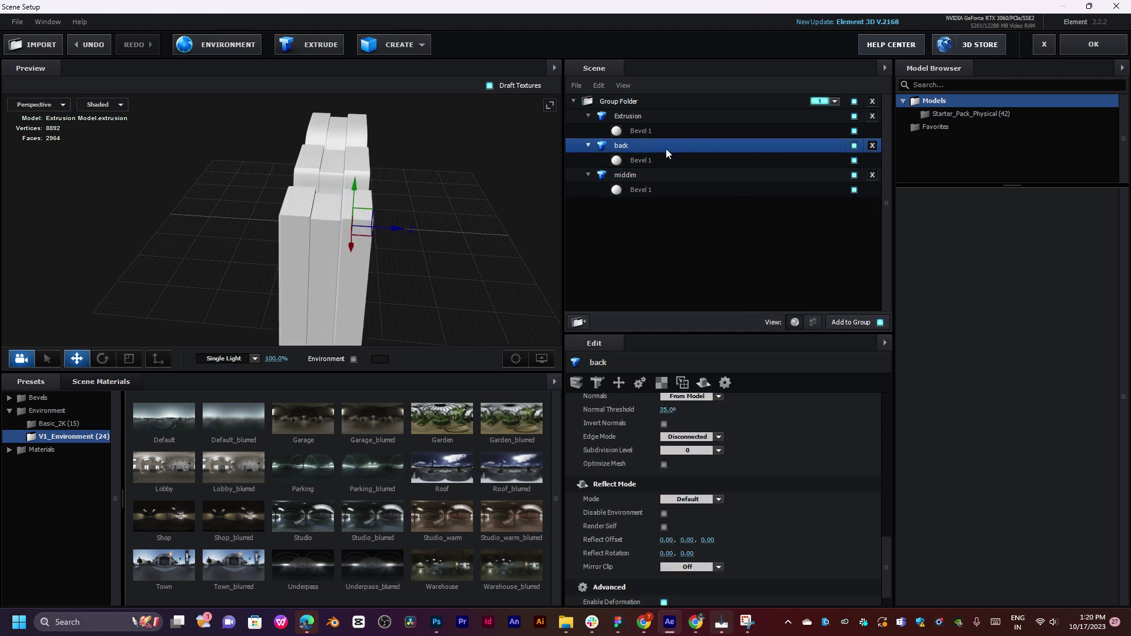
pyautogui.click(855, 116)
pyautogui.click(854, 116)
pyautogui.rightClick(627, 117)
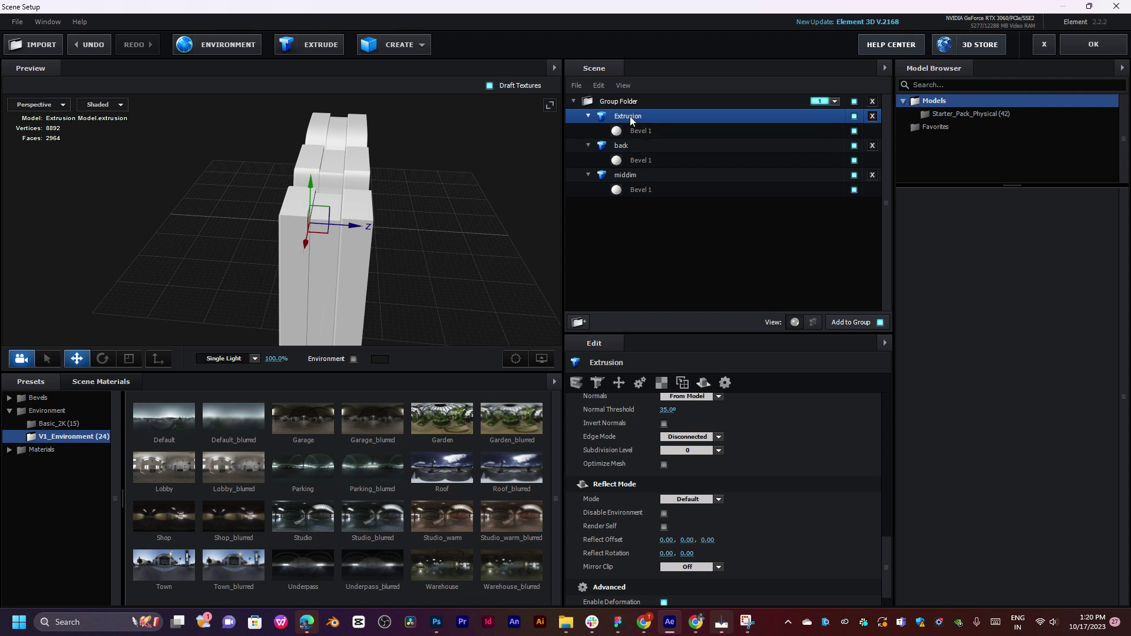
pyautogui.click(673, 200)
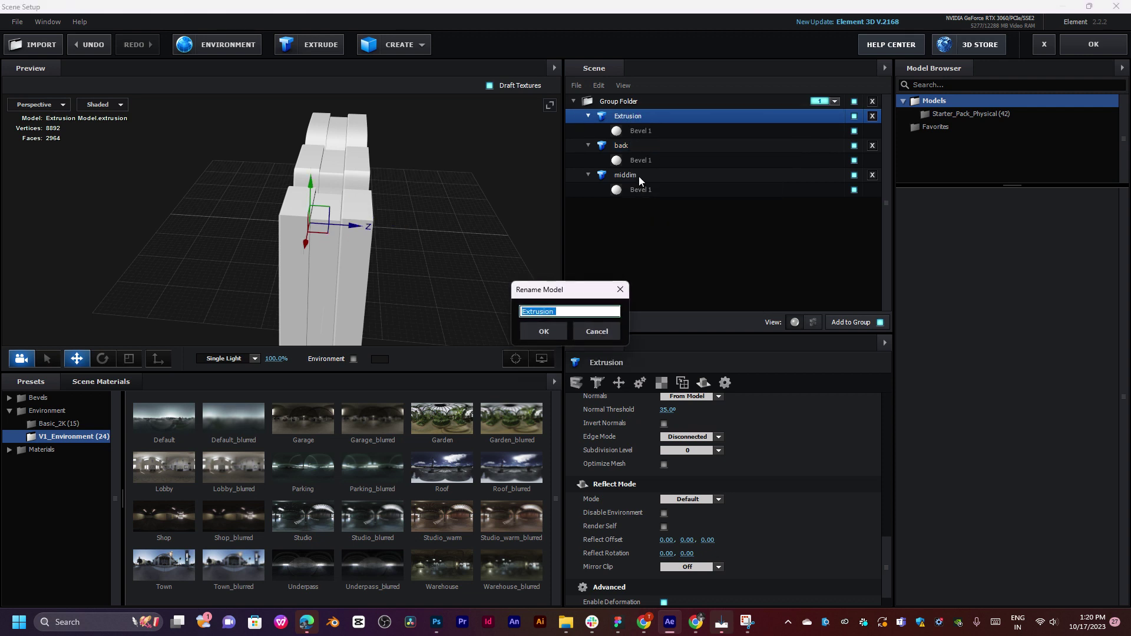
pyautogui.write('friend')
pyautogui.press('Return')
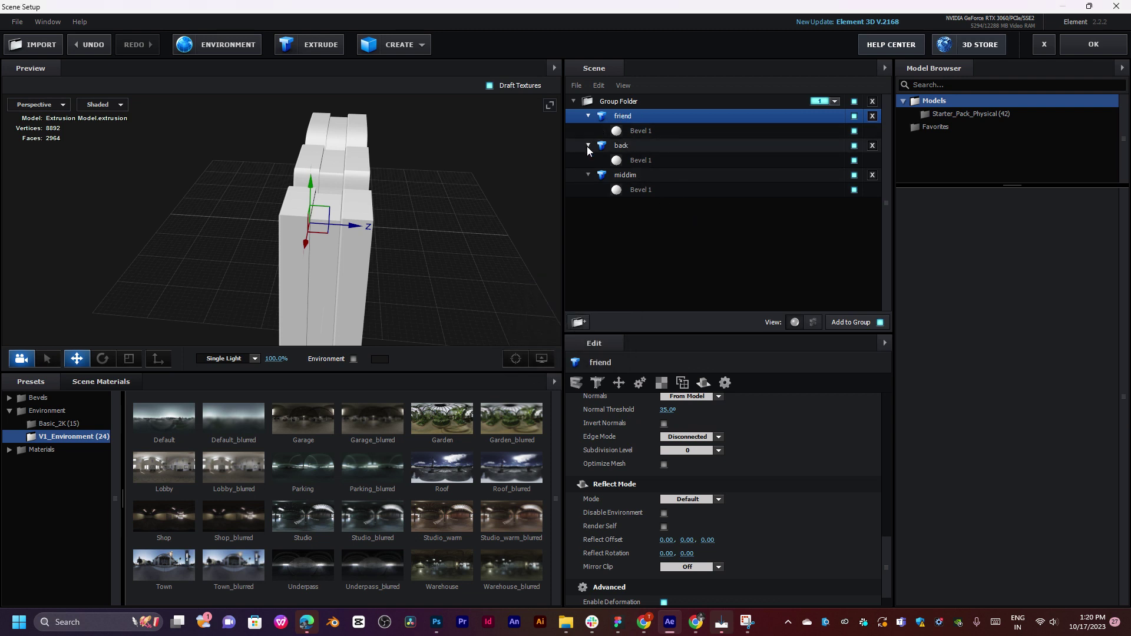
# Reorder the group folder so the middim model sits between friend and back, and check which layer it is in the preview.
pyautogui.click(653, 130)
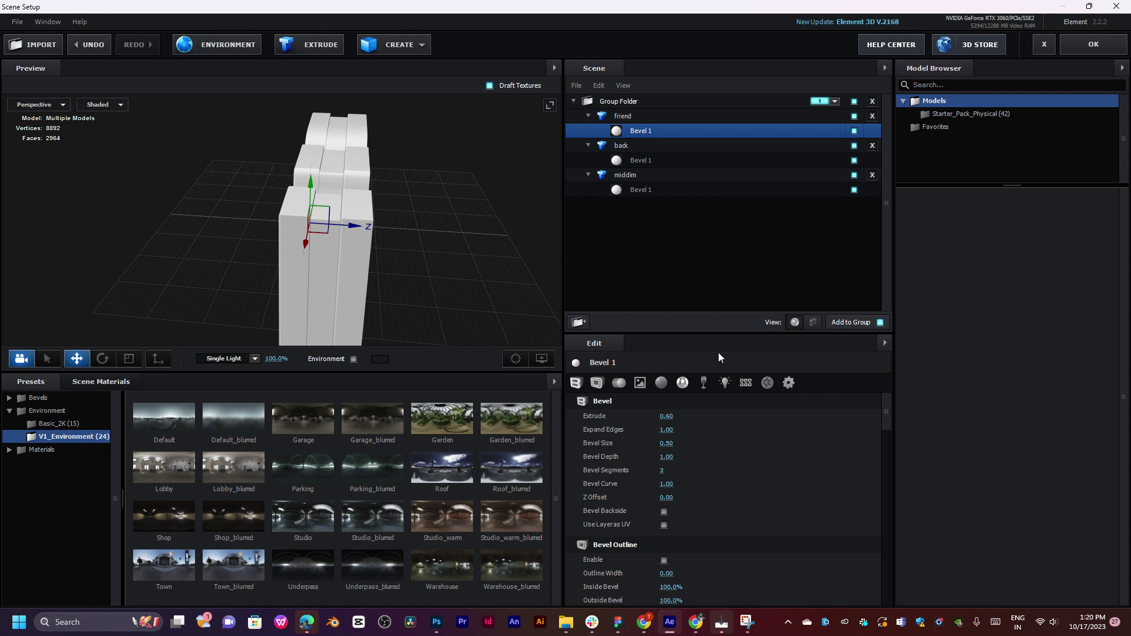
pyautogui.click(659, 175)
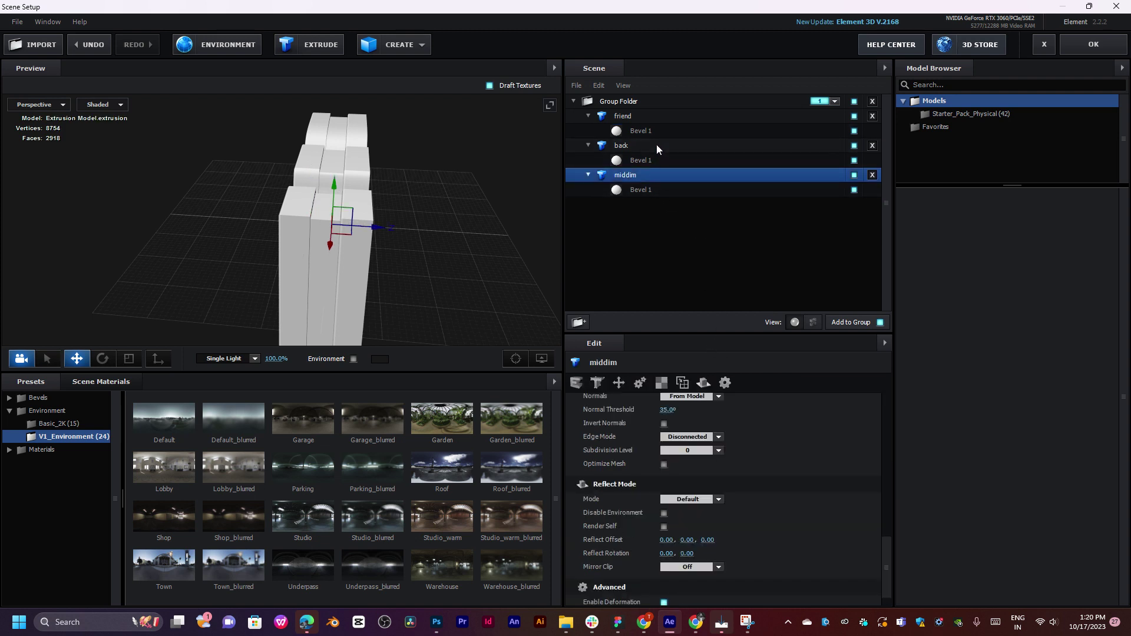
pyautogui.click(656, 144)
pyautogui.moveTo(602, 145); pyautogui.dragTo(667, 140)
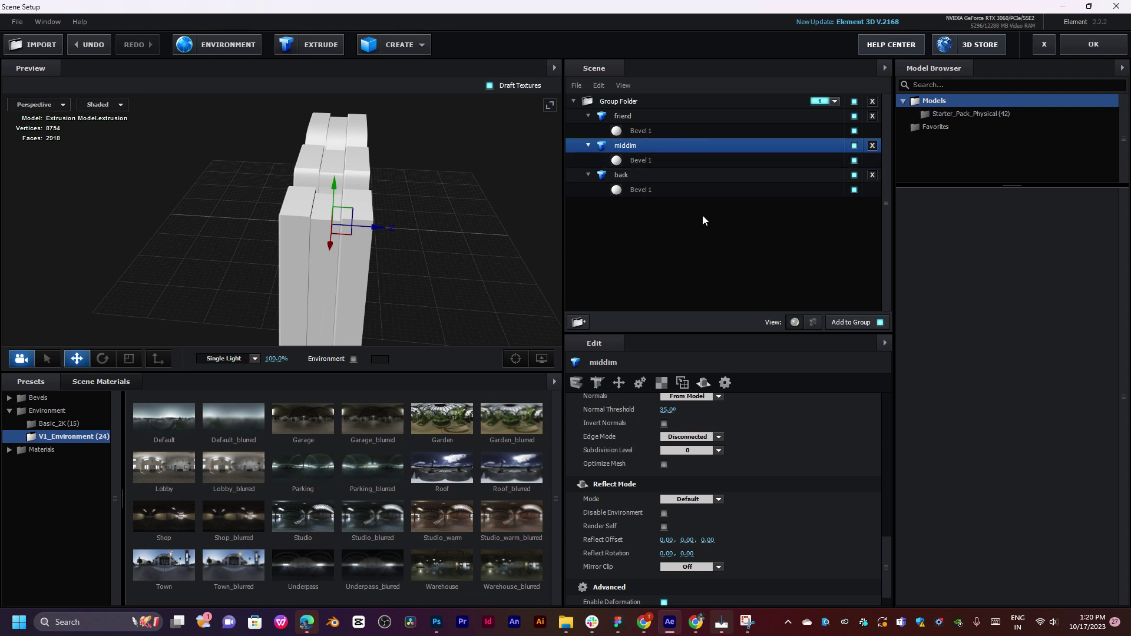
pyautogui.click(854, 146)
pyautogui.click(854, 146)
pyautogui.moveTo(415, 256); pyautogui.dragTo(345, 295)
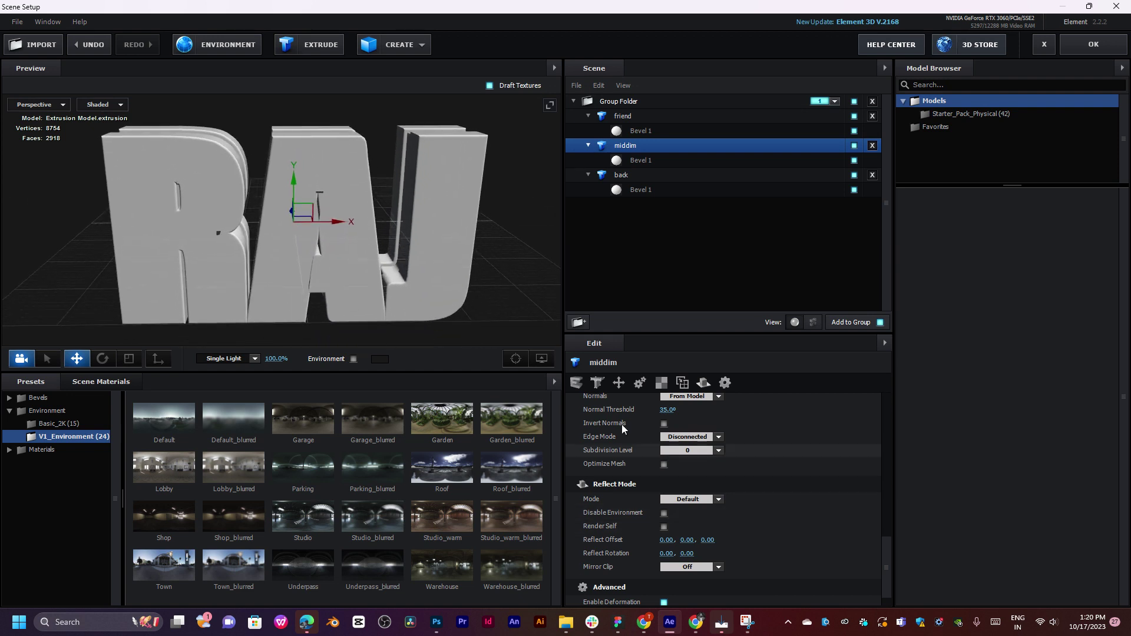
# Apply the Black_Outline physical material to the bevel of the middim model.
pyautogui.click(654, 158)
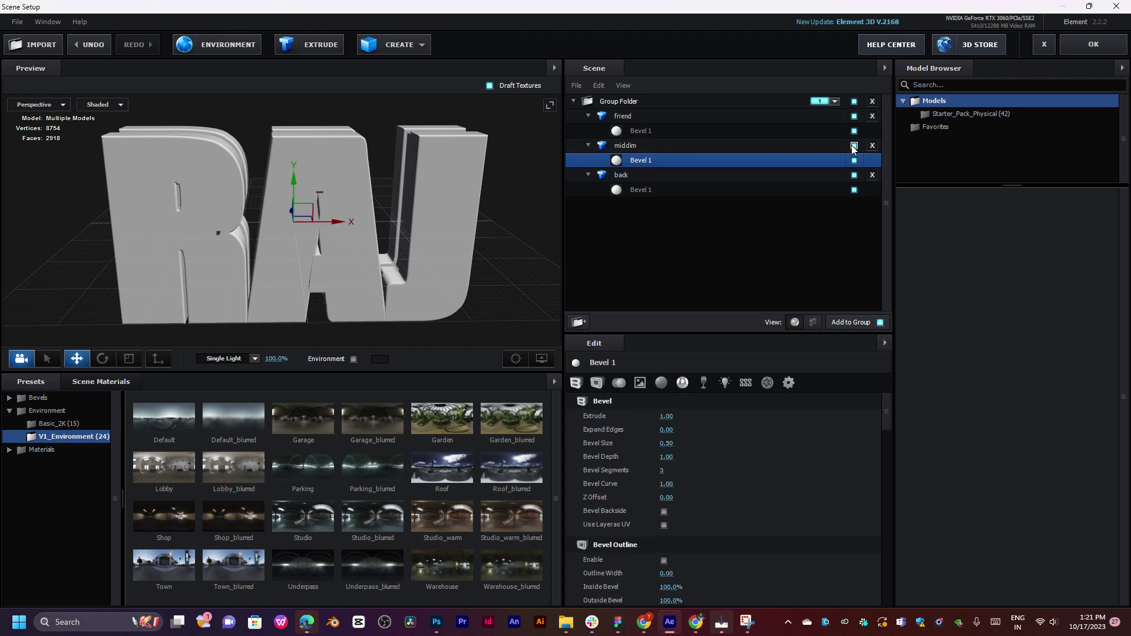
pyautogui.moveTo(477, 191); pyautogui.dragTo(453, 238)
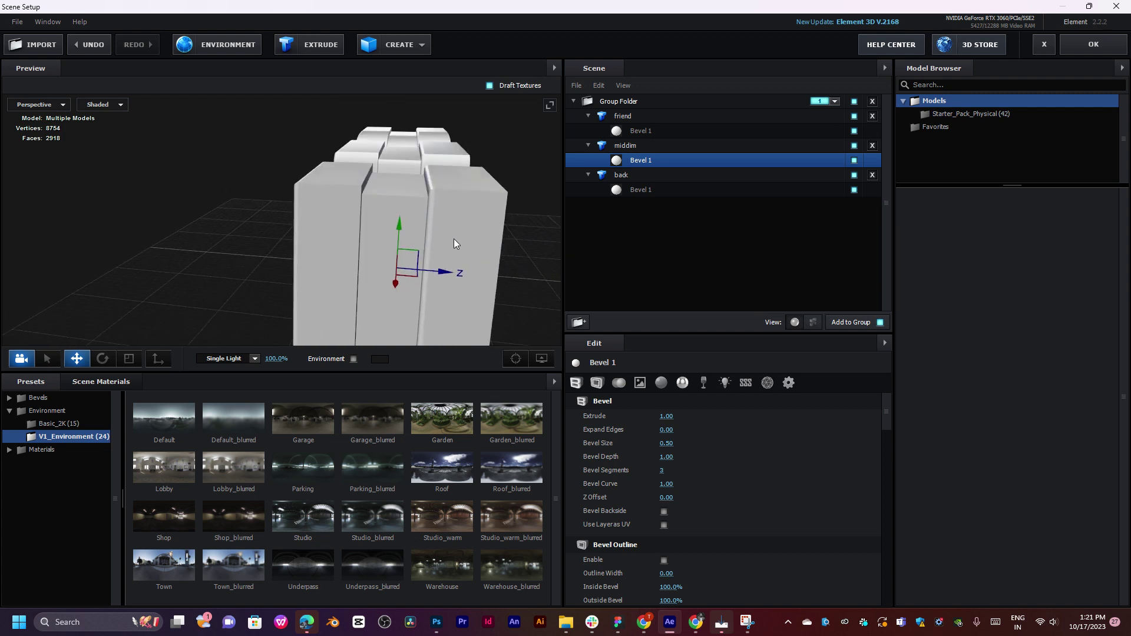
pyautogui.click(44, 449)
pyautogui.click(36, 437)
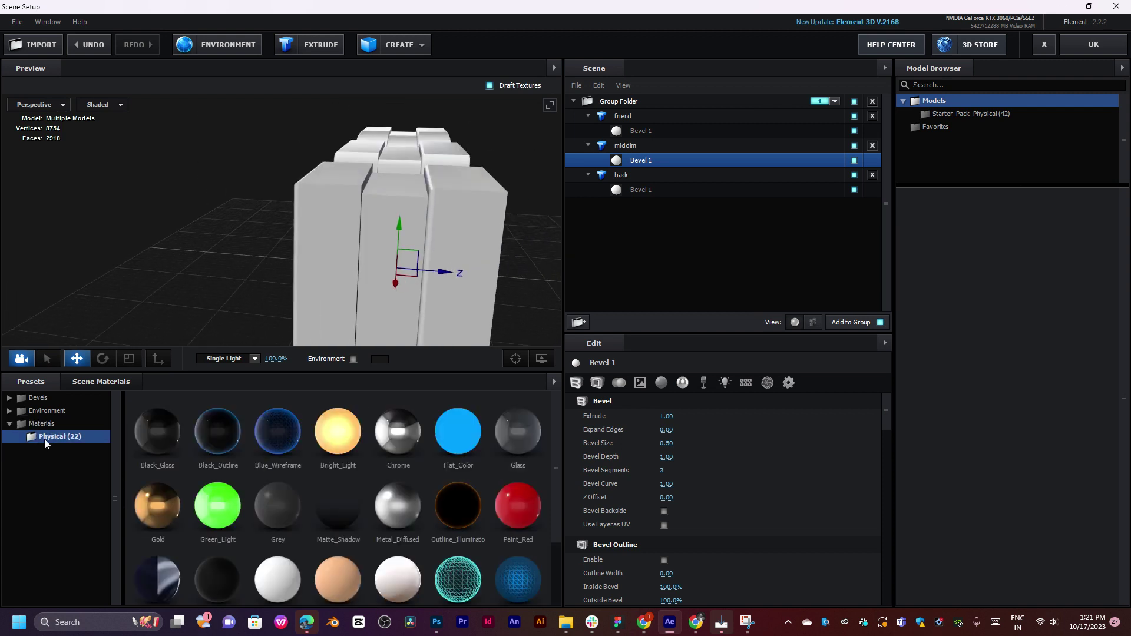
pyautogui.moveTo(228, 431); pyautogui.dragTo(652, 159)
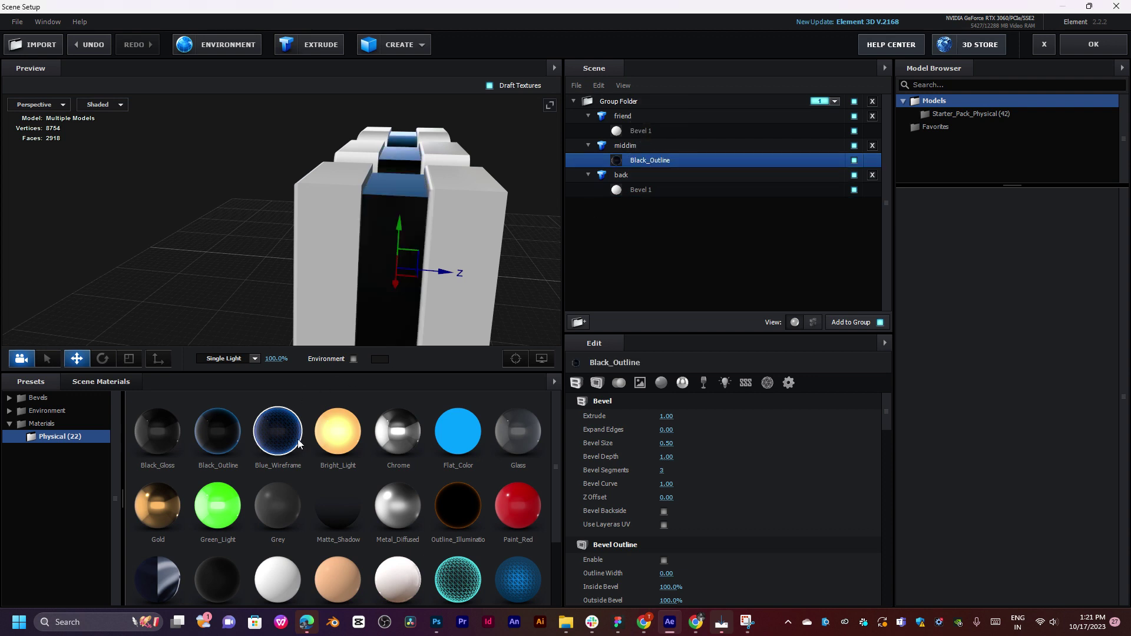
# Try the Blue_Wireframe and Chrome materials on the bevel of the back model.
pyautogui.moveTo(293, 439); pyautogui.dragTo(668, 192)
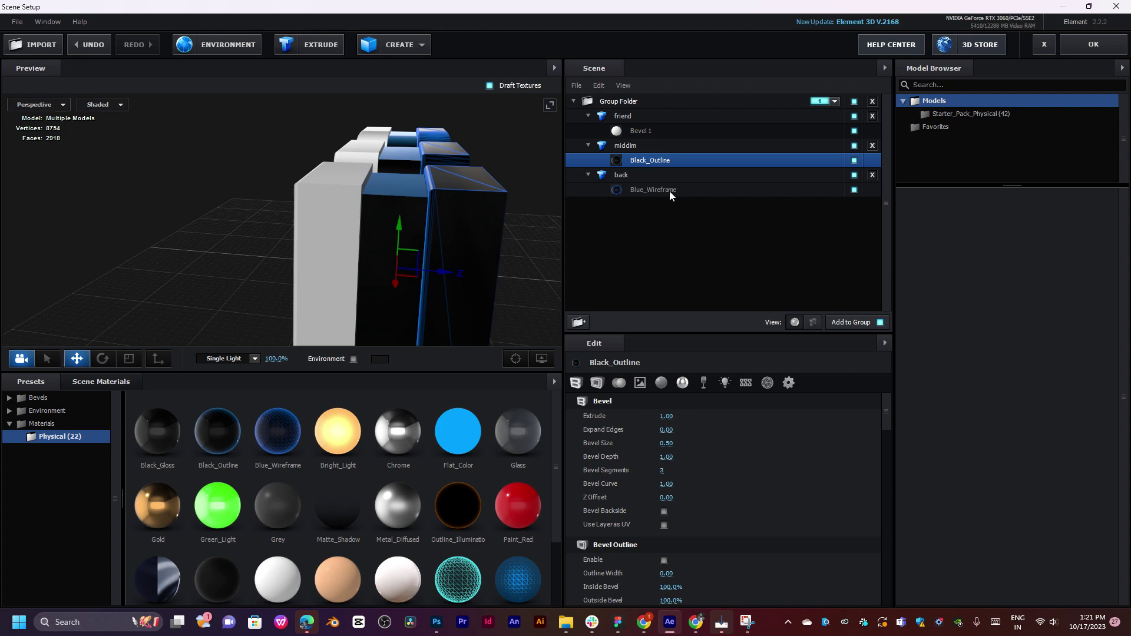
pyautogui.hotkey('ctrl', 'z')
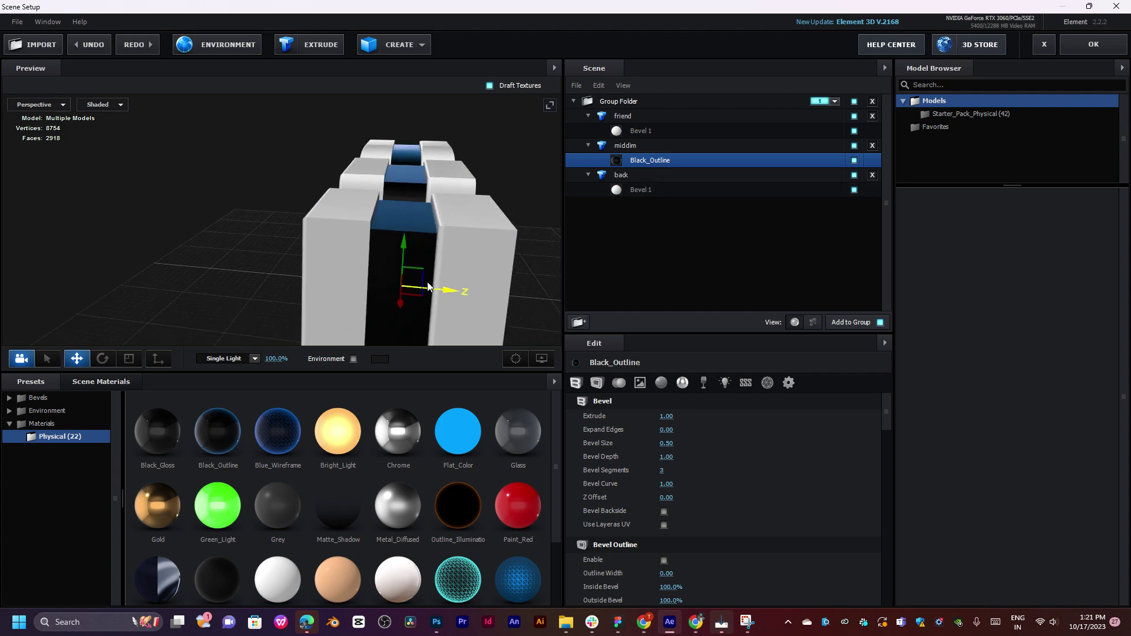
pyautogui.moveTo(428, 287); pyautogui.dragTo(377, 250)
pyautogui.moveTo(452, 224); pyautogui.dragTo(436, 266)
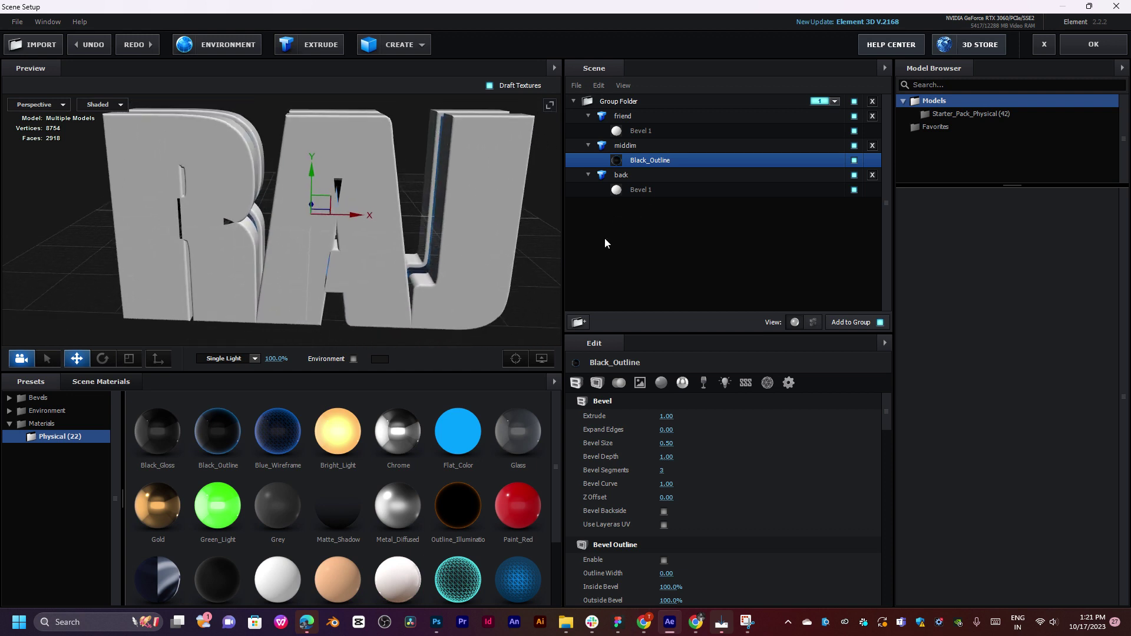
pyautogui.moveTo(386, 426); pyautogui.dragTo(638, 189)
pyautogui.moveTo(467, 243); pyautogui.dragTo(473, 338)
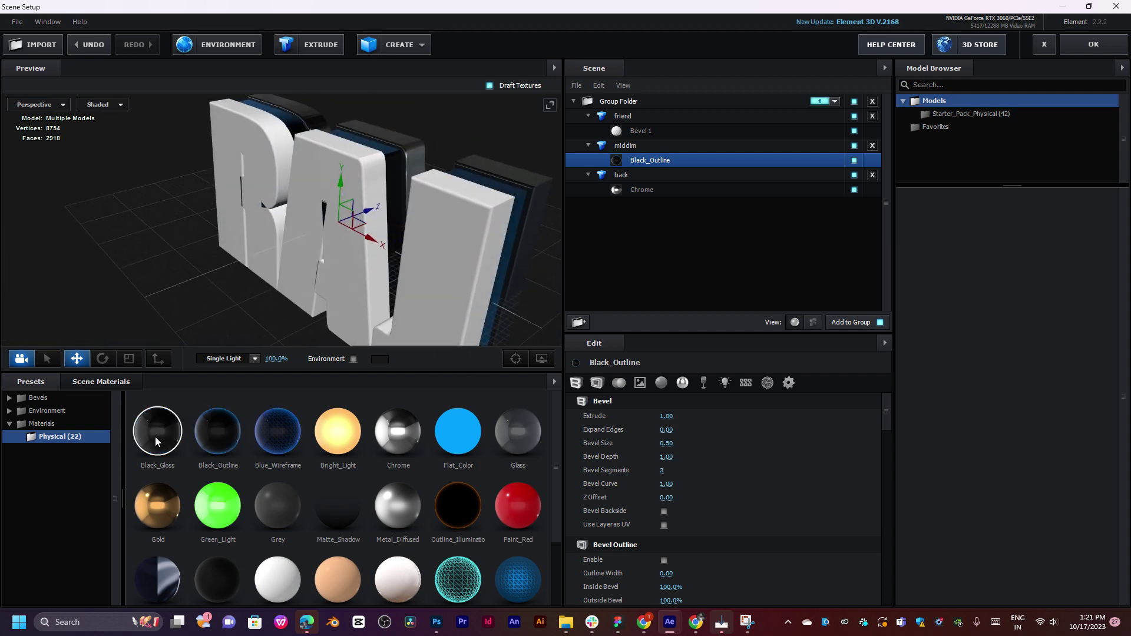
# Apply the Glass material to the bevels of both the friend and back models.
pyautogui.moveTo(519, 431); pyautogui.dragTo(633, 131)
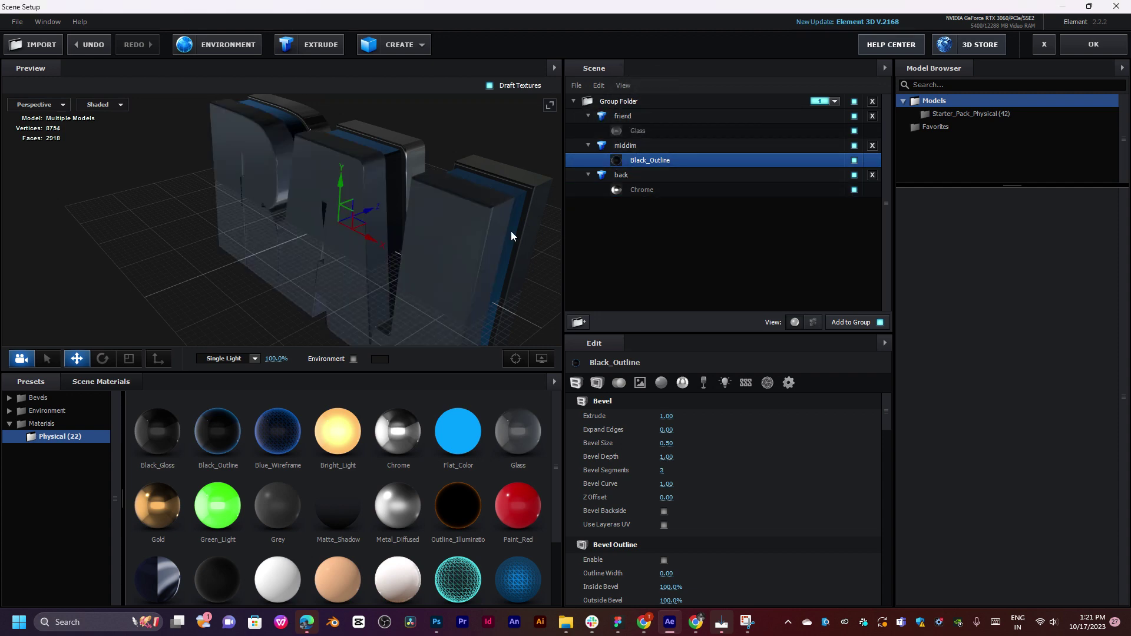
pyautogui.moveTo(511, 231); pyautogui.dragTo(453, 257)
pyautogui.moveTo(513, 439); pyautogui.dragTo(652, 187)
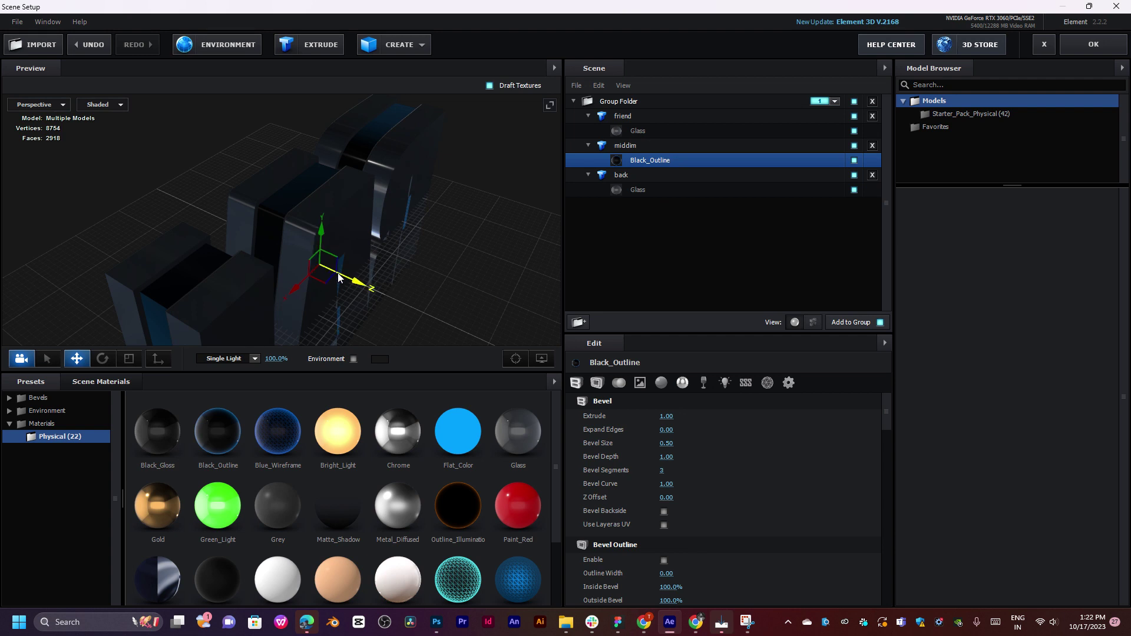
# Try to shift the middim model along the Z axis, and undo the move.
pyautogui.moveTo(339, 277); pyautogui.dragTo(409, 293)
pyautogui.hotkey('ctrl', 'z')
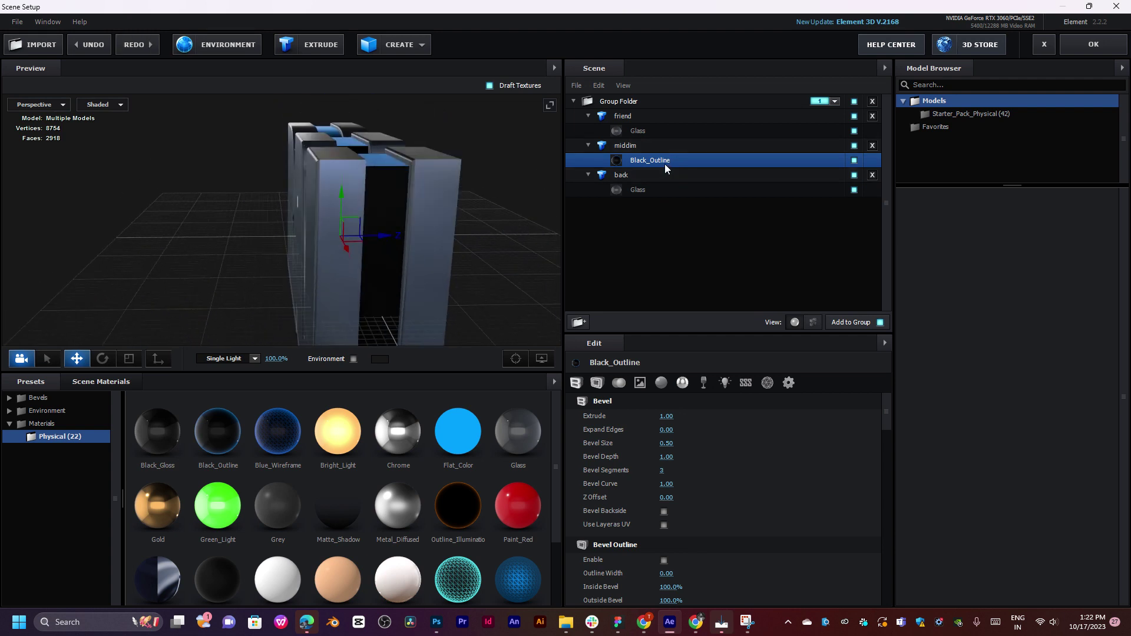
pyautogui.scroll(-1, 292, 459)
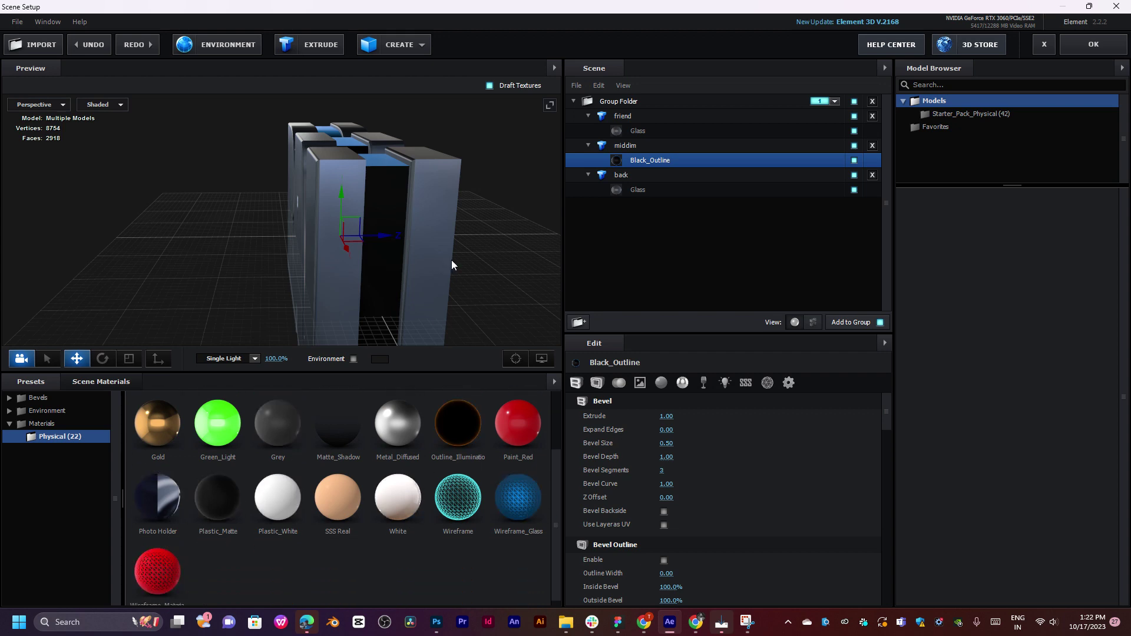
pyautogui.moveTo(451, 260); pyautogui.dragTo(166, 250)
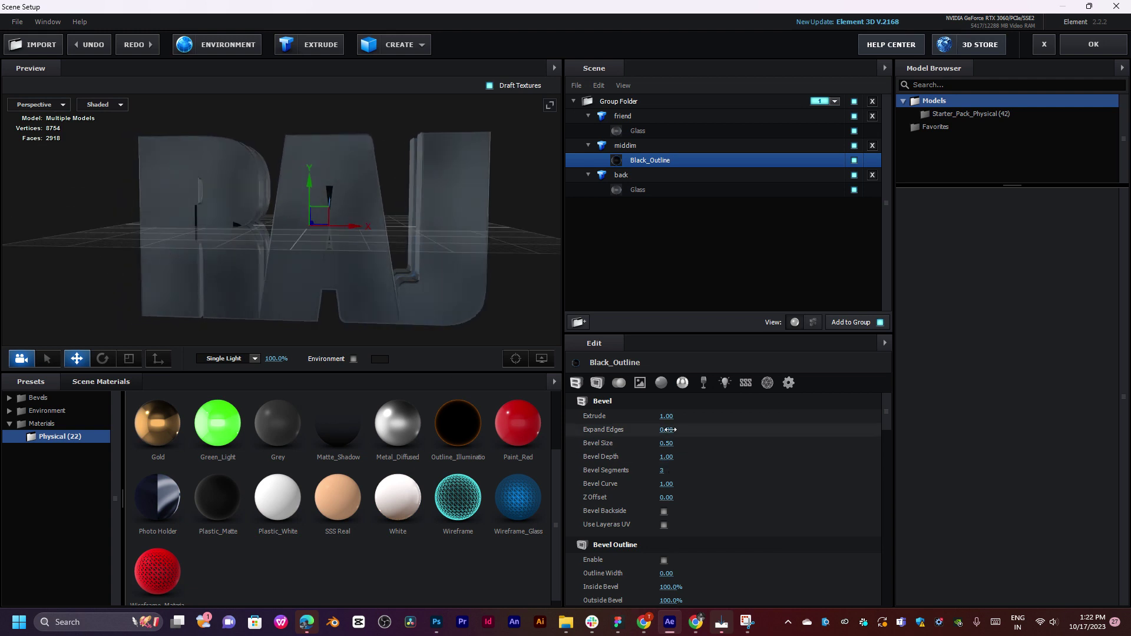
# Try an Extrude value of about 3.65 on the middim model's Black_Outline bevel, and undo it.
pyautogui.moveTo(666, 416); pyautogui.dragTo(707, 391)
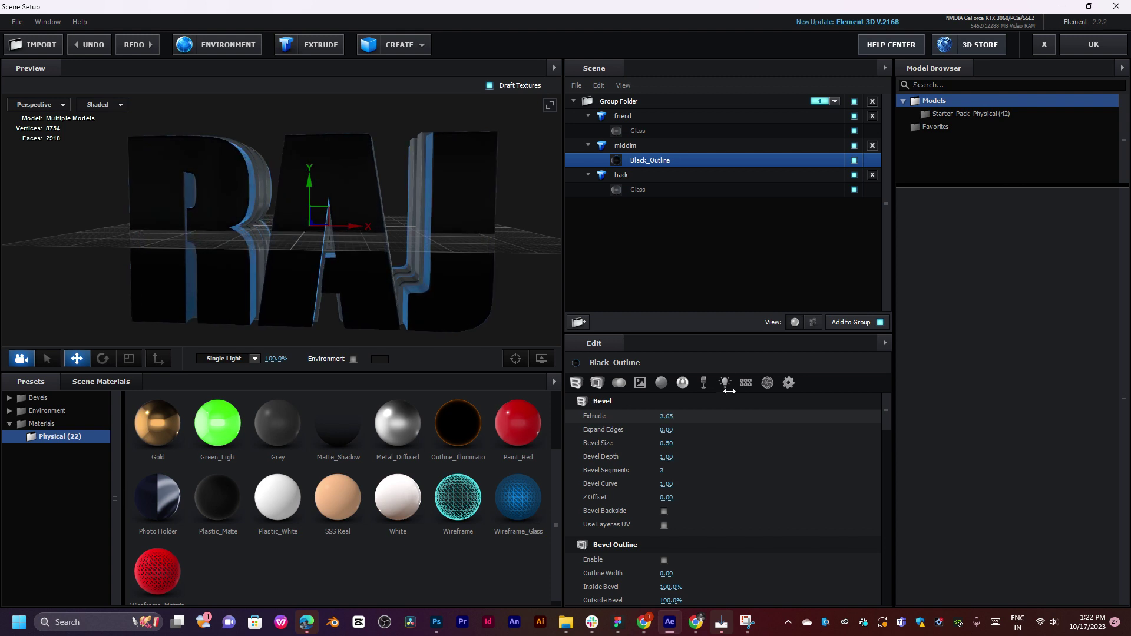
pyautogui.hotkey('ctrl', 'z')
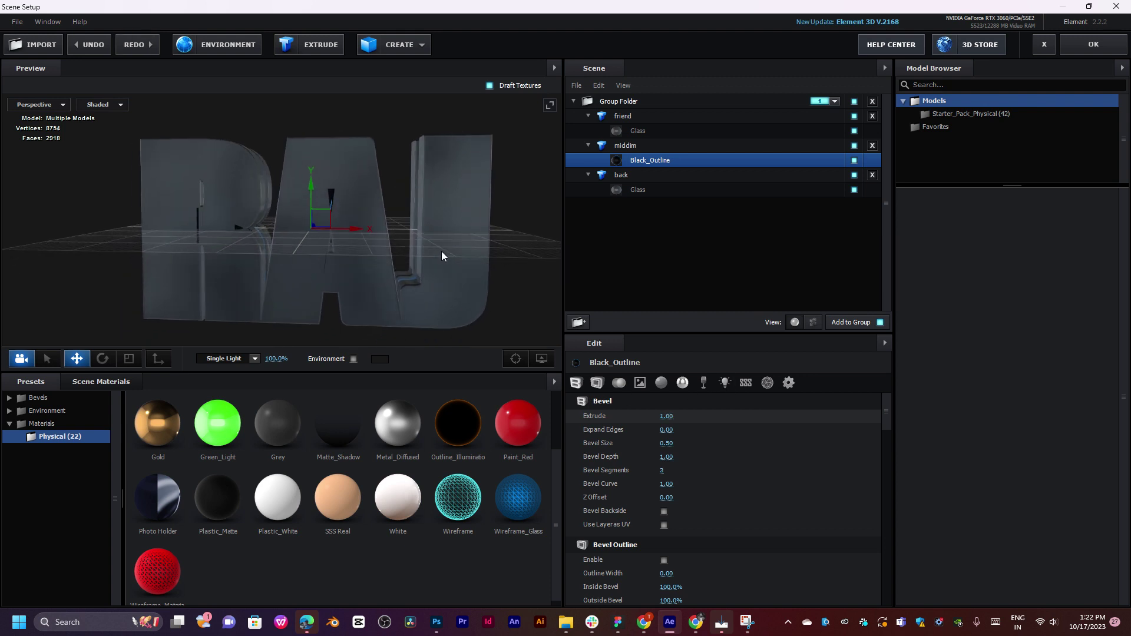
pyautogui.moveTo(441, 251); pyautogui.dragTo(389, 296)
pyautogui.scroll(-3, 397, 281)
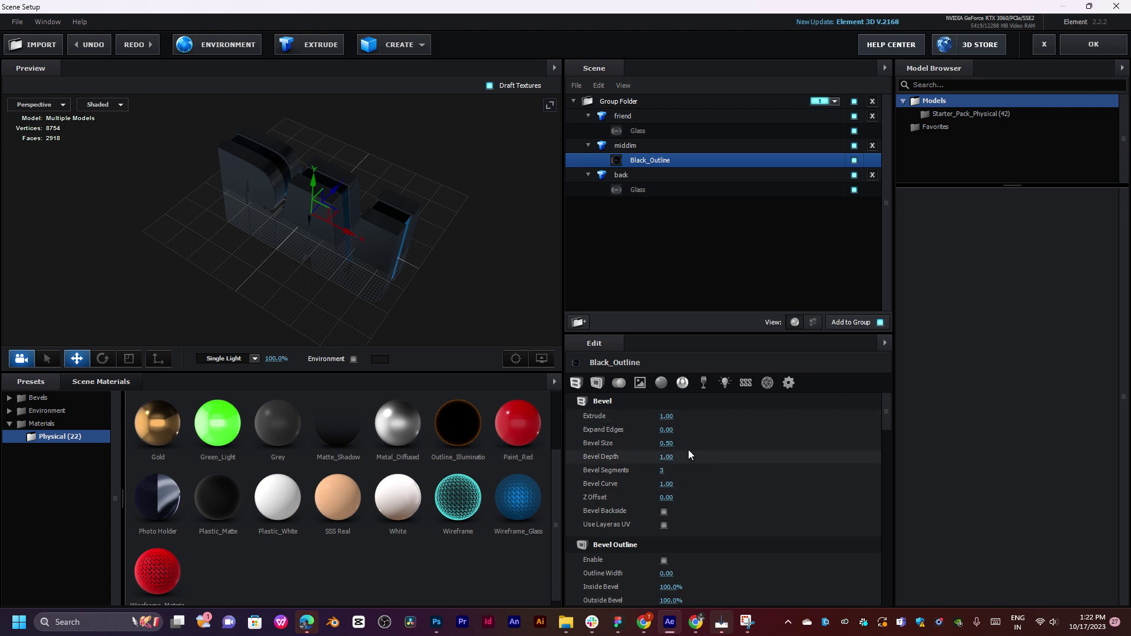
# Try an Extrude value of 0 on the middim model's Black_Outline bevel, and return it to 1.00.
pyautogui.moveTo(667, 416); pyautogui.dragTo(588, 409)
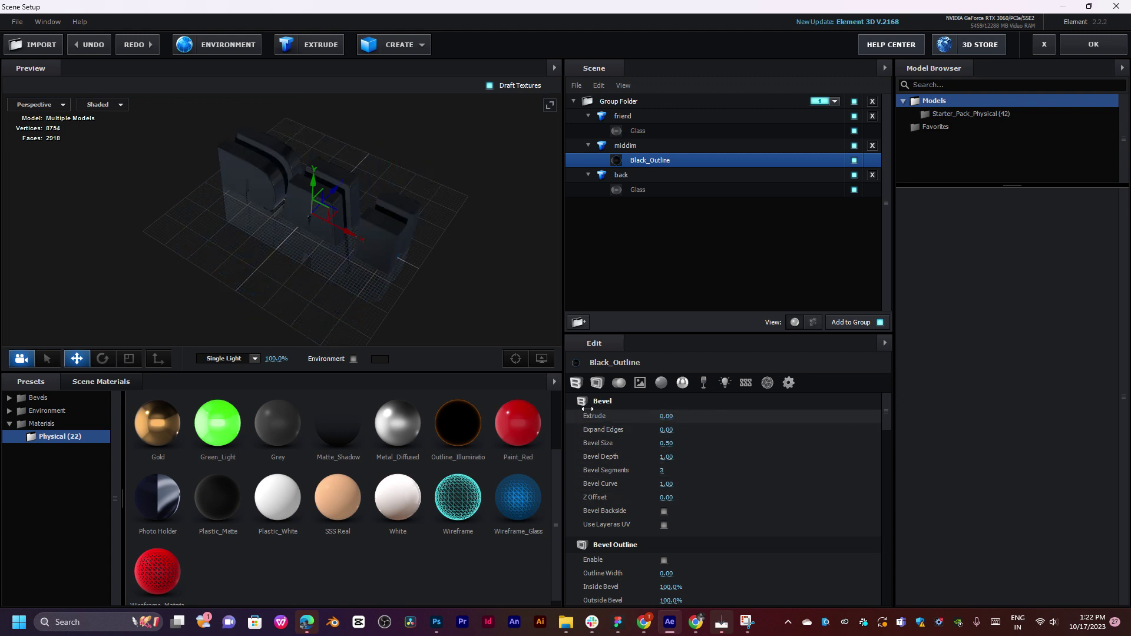
pyautogui.moveTo(474, 404); pyautogui.dragTo(572, 408)
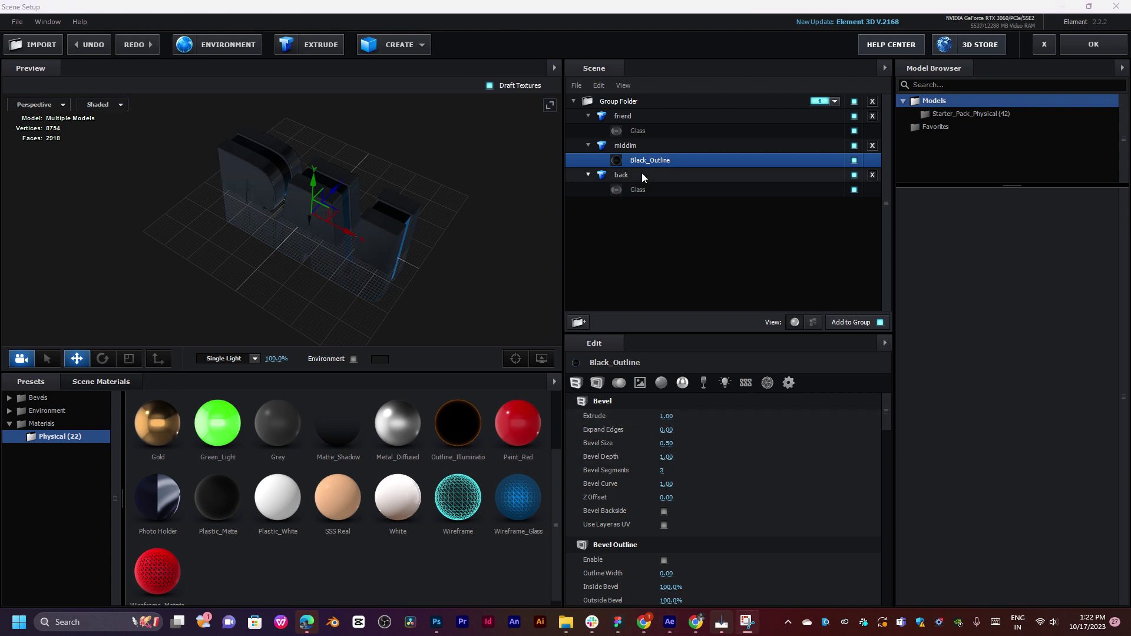
# Compare the bevel settings of the back model's Glass and the middim model's Black_Outline, and examine the layers from the side.
pyautogui.click(644, 190)
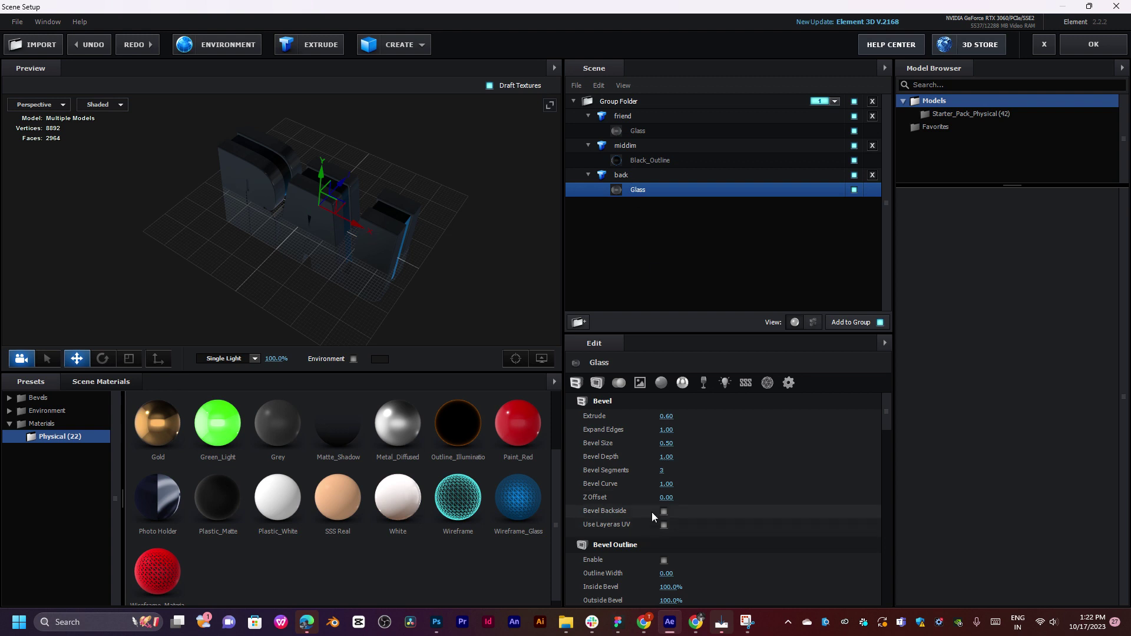
pyautogui.click(648, 152)
pyautogui.click(649, 163)
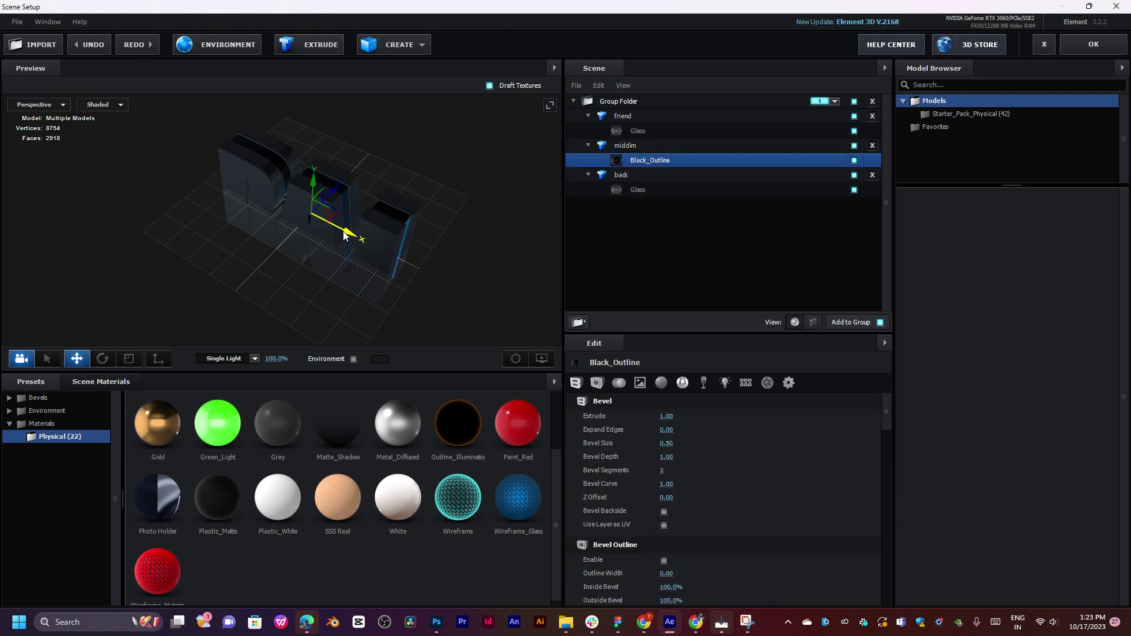
pyautogui.moveTo(345, 236); pyautogui.dragTo(394, 206)
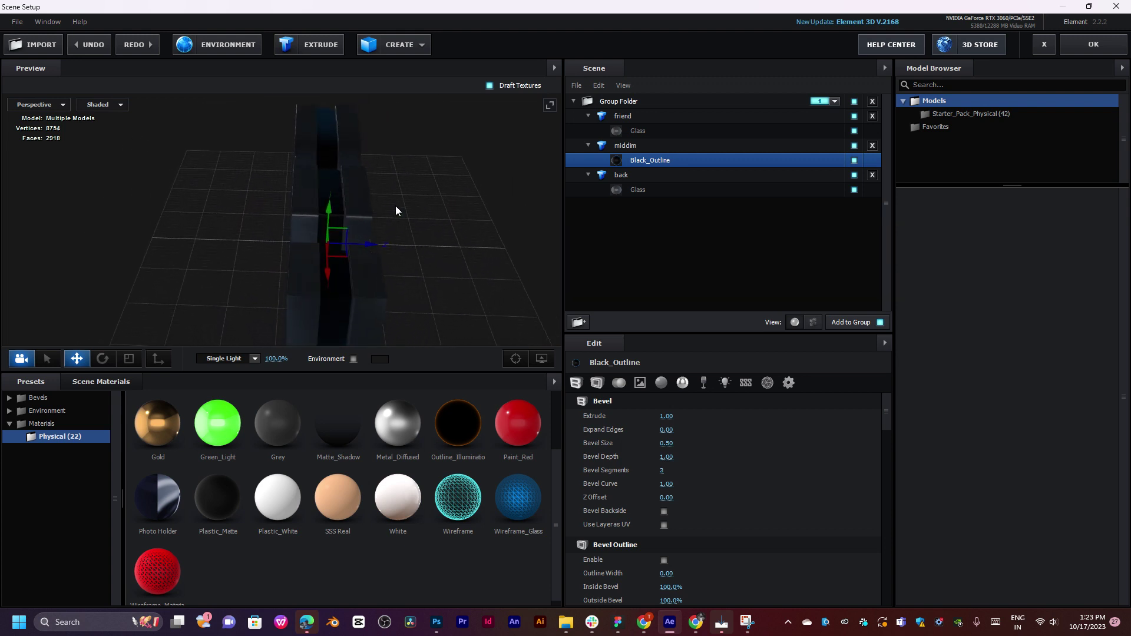
pyautogui.click(854, 161)
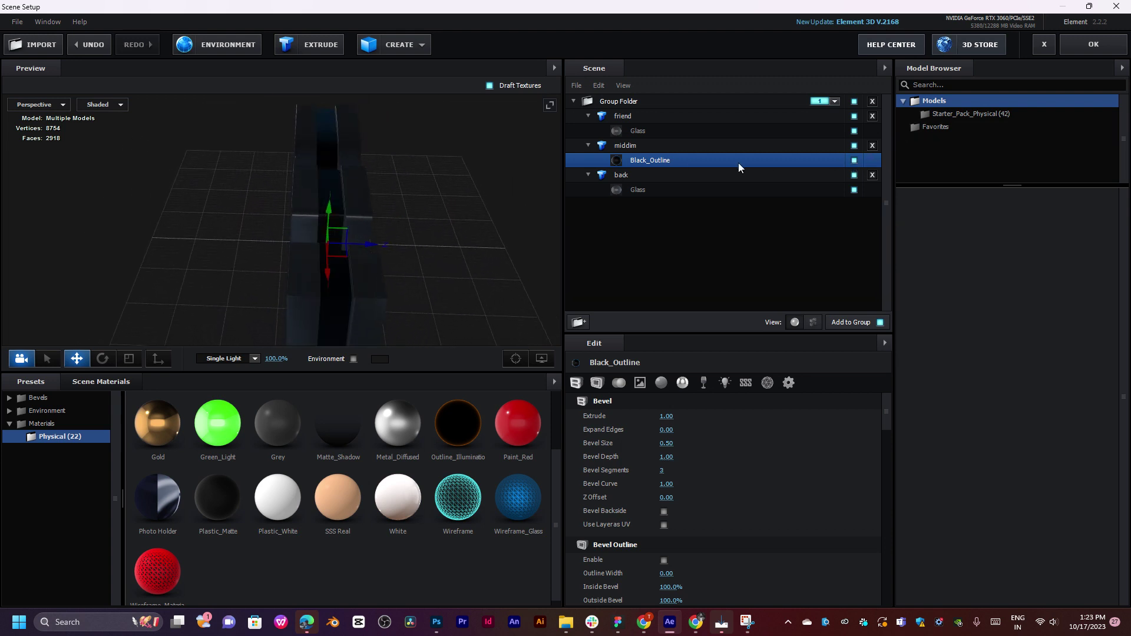
# Examine the Reflectivity texture channel of the Black_Outline material.
pyautogui.scroll(-6, 799, 478)
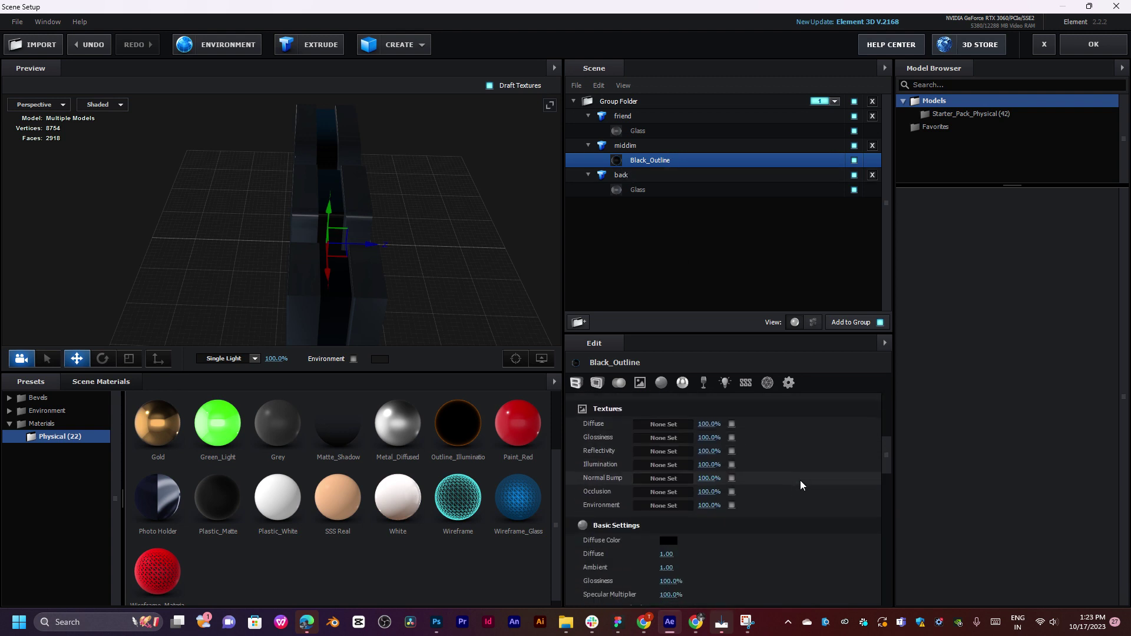
pyautogui.click(660, 451)
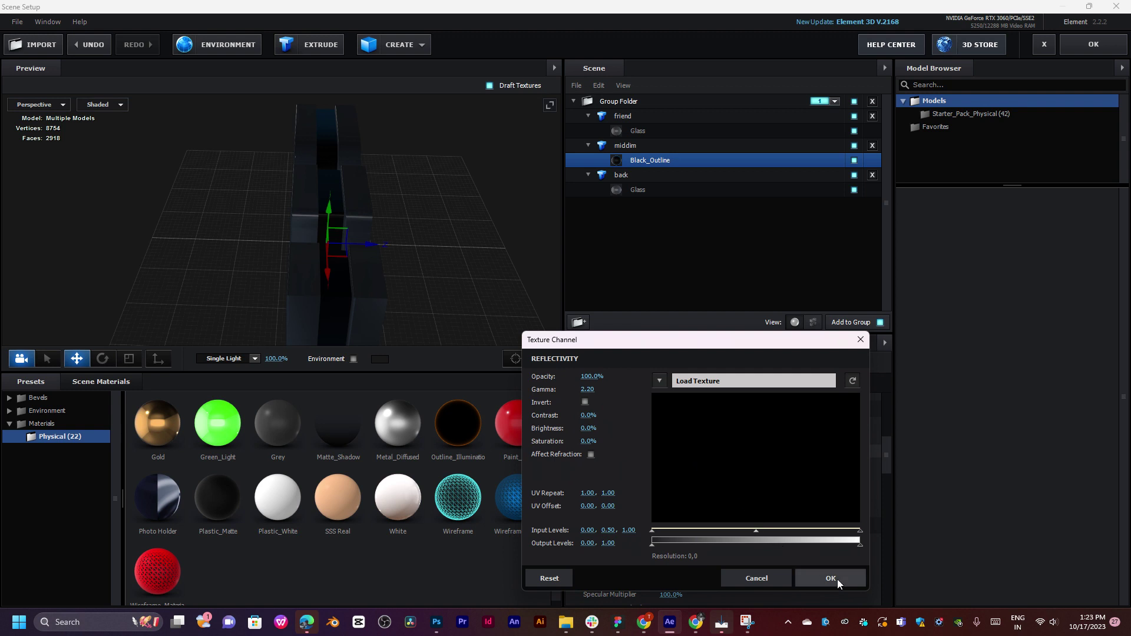
pyautogui.click(837, 578)
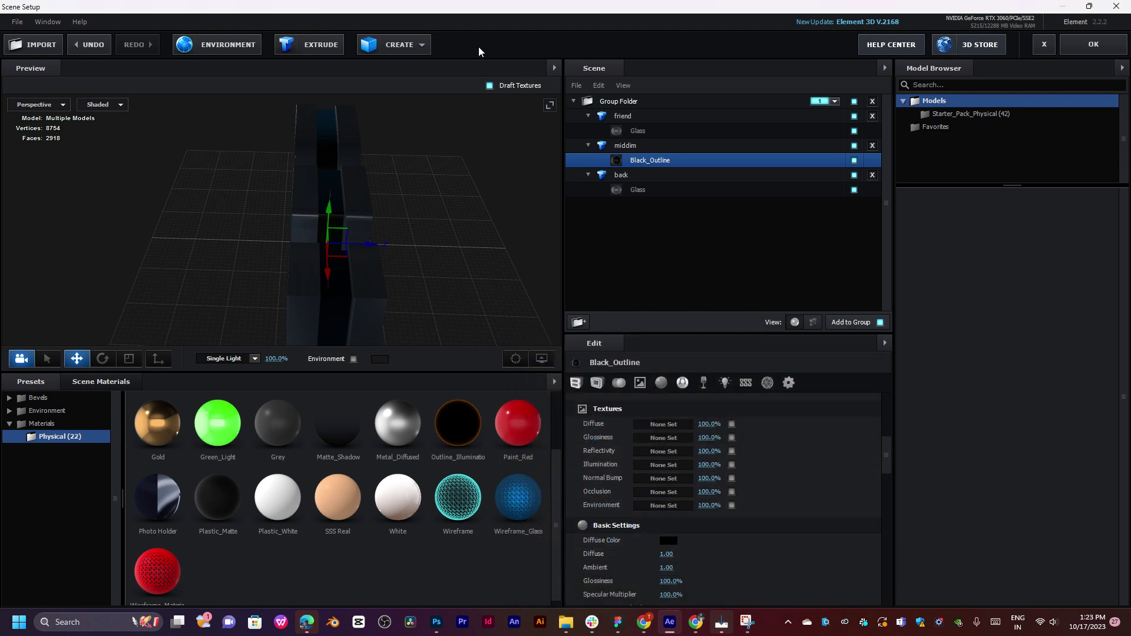
# Assign Custom Layer 1 as the Illumination texture of the Black_Outline material.
pyautogui.click(659, 465)
pyautogui.click(659, 393)
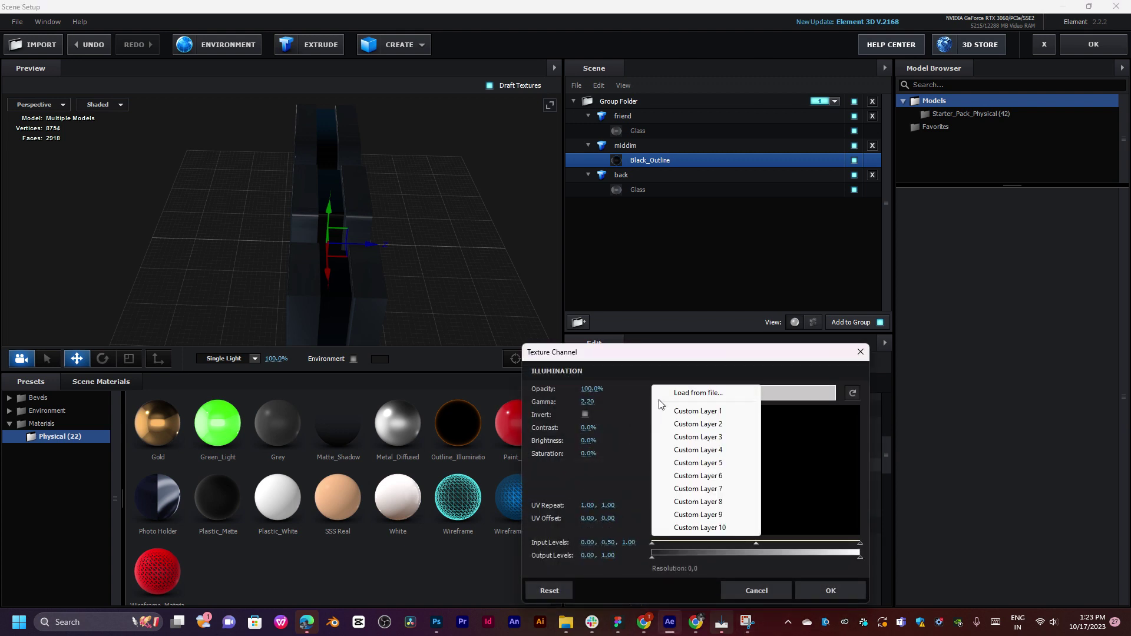
pyautogui.click(695, 412)
pyautogui.click(690, 392)
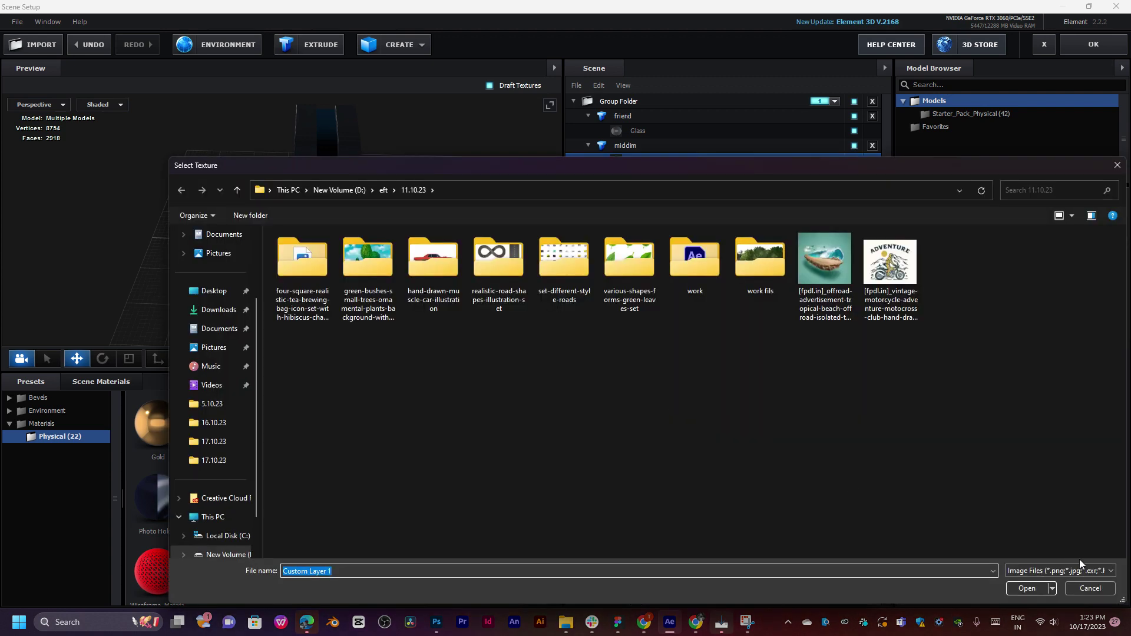
pyautogui.click(1090, 589)
pyautogui.click(660, 393)
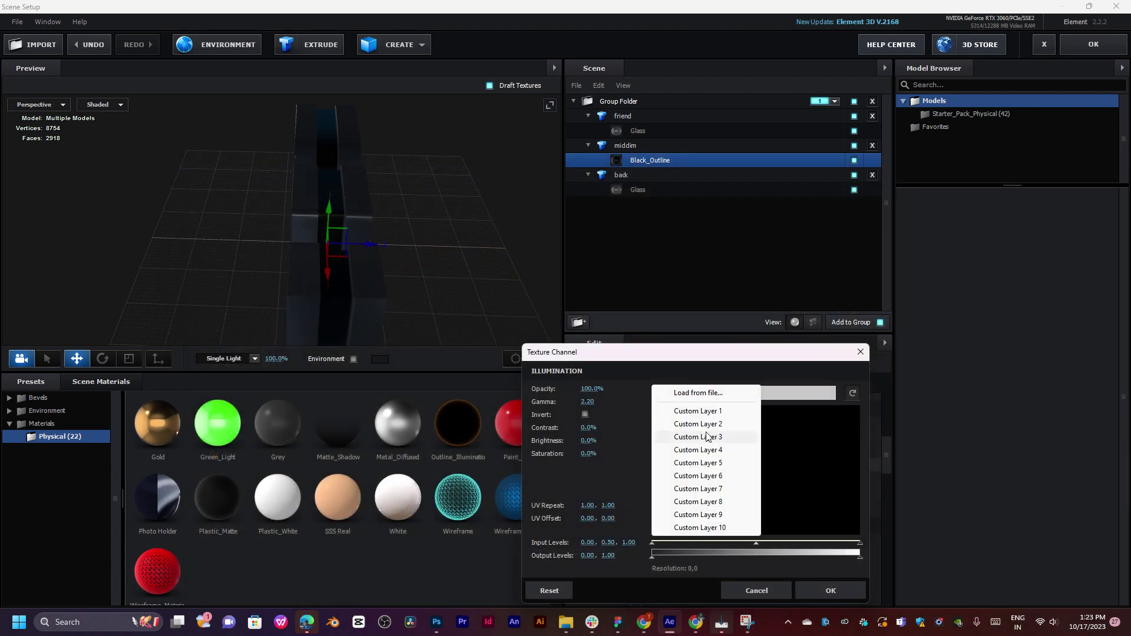
pyautogui.click(698, 414)
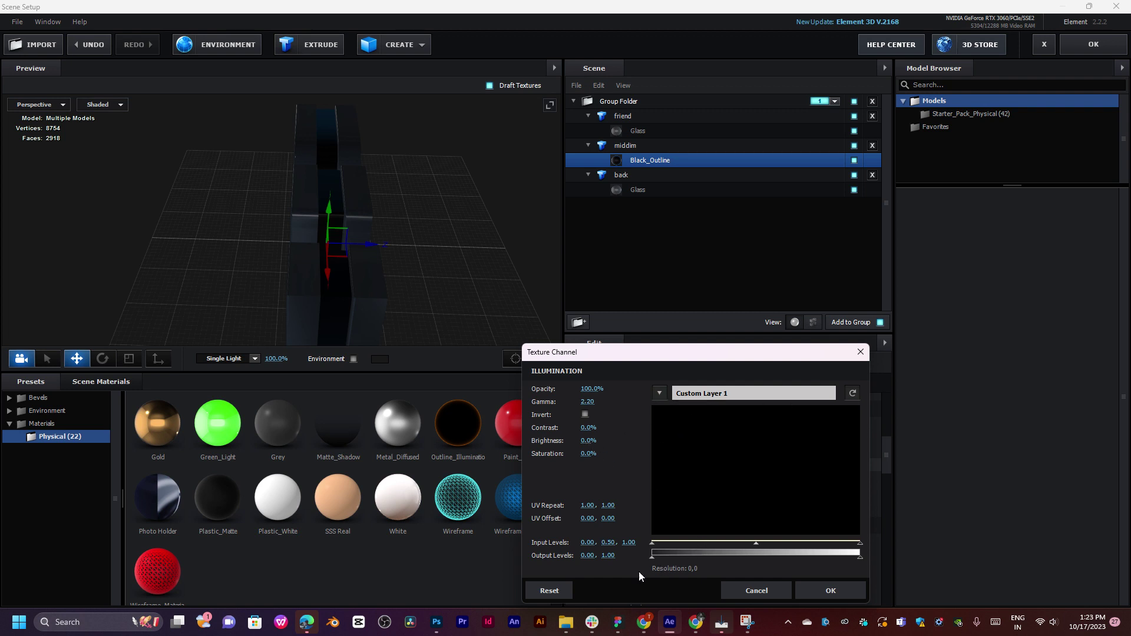
# Invert the Illumination texture and set its opacity to 0%.
pyautogui.click(584, 415)
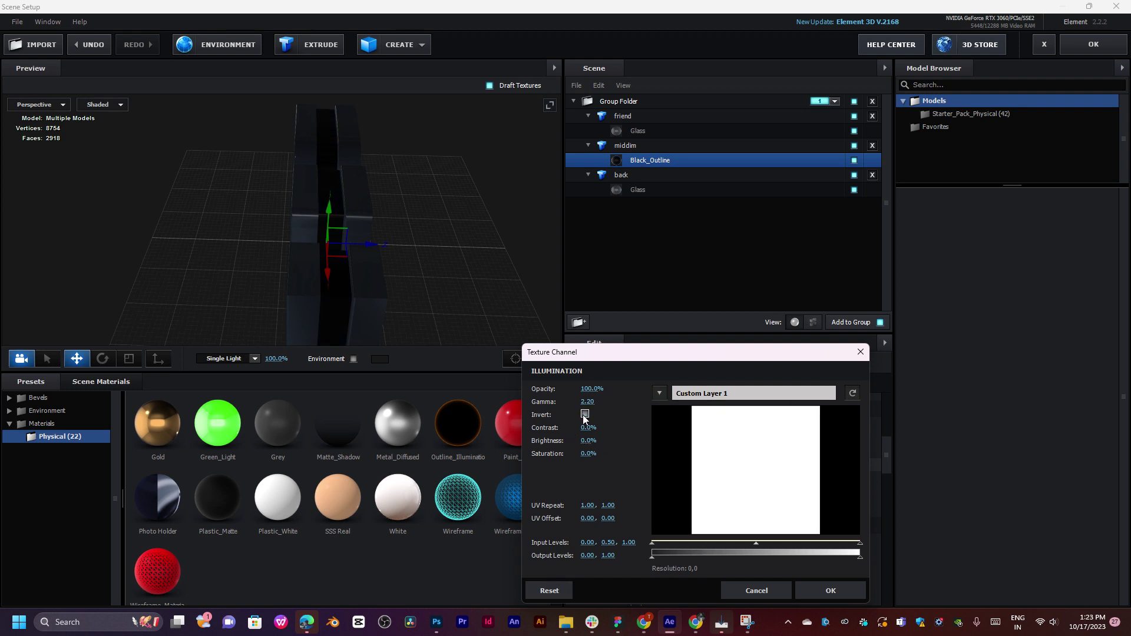
pyautogui.click(585, 415)
pyautogui.click(585, 415)
pyautogui.moveTo(491, 397); pyautogui.dragTo(628, 389)
# Try Custom Layer 3 and Custom Layer 2 for the Illumination channel, and apply Custom Layer 1 instead.
pyautogui.click(660, 393)
pyautogui.click(676, 437)
pyautogui.click(659, 393)
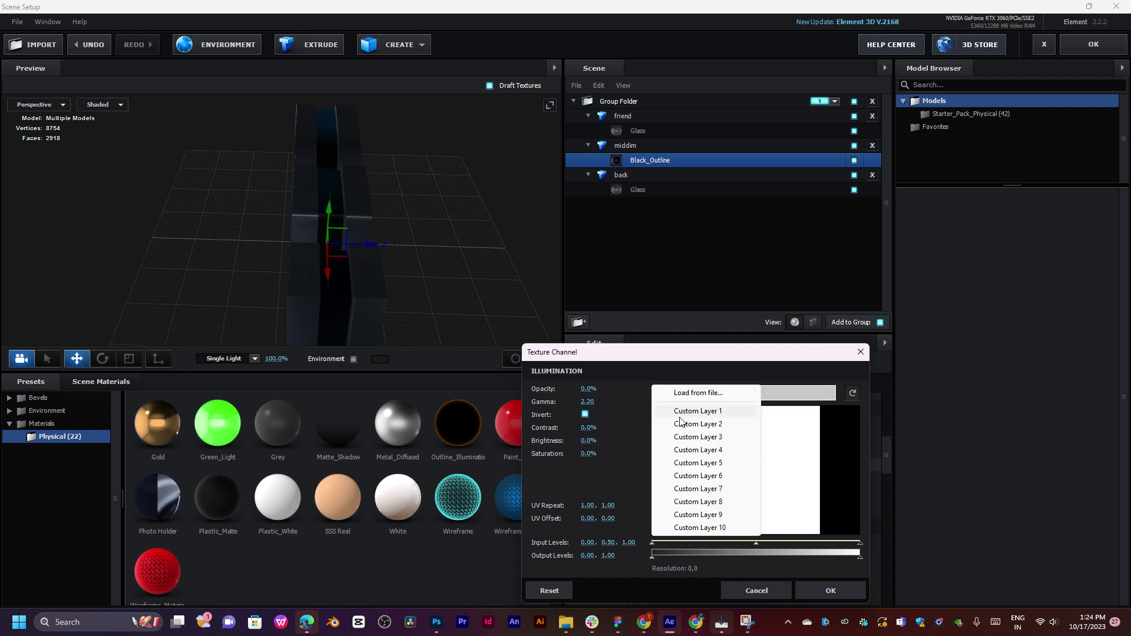
pyautogui.click(678, 424)
pyautogui.click(660, 393)
pyautogui.click(681, 437)
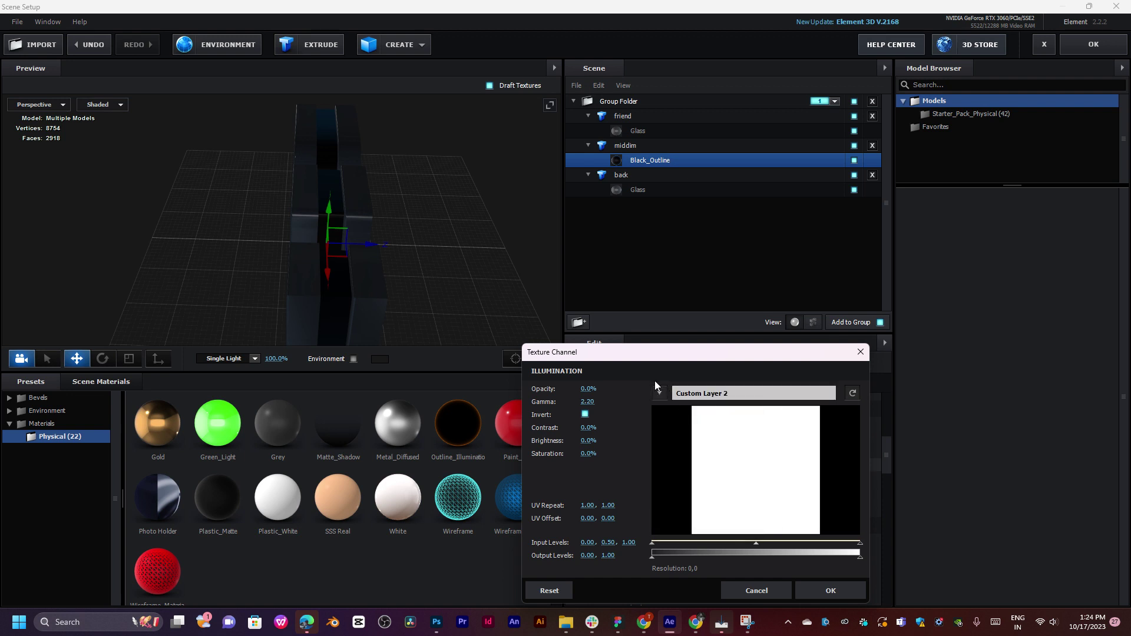
pyautogui.click(660, 393)
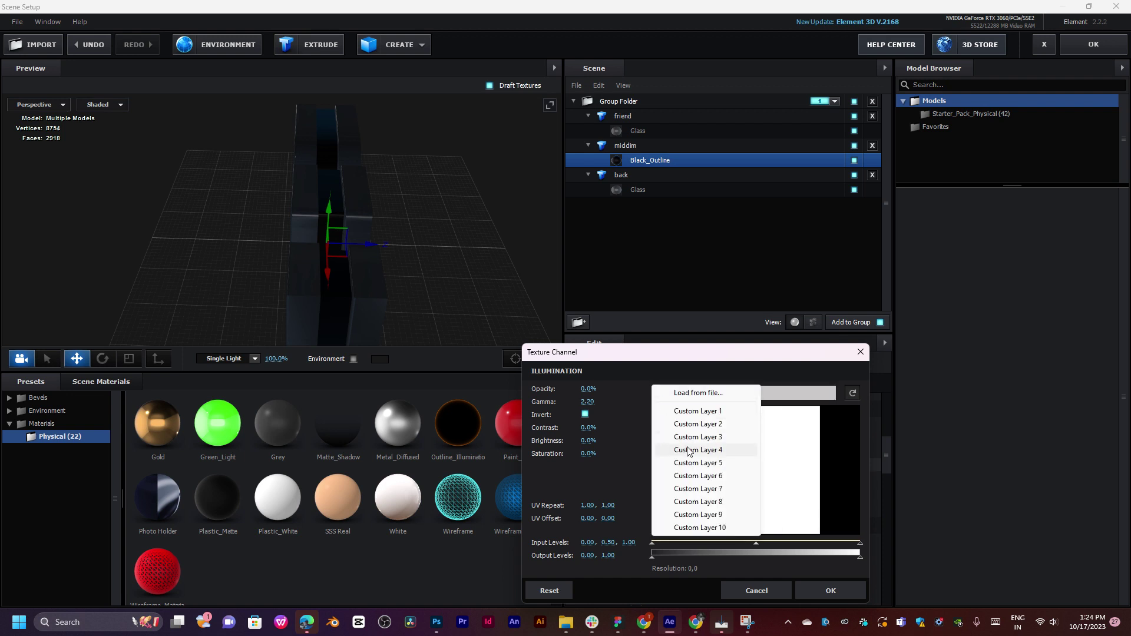
pyautogui.click(708, 412)
pyautogui.click(831, 590)
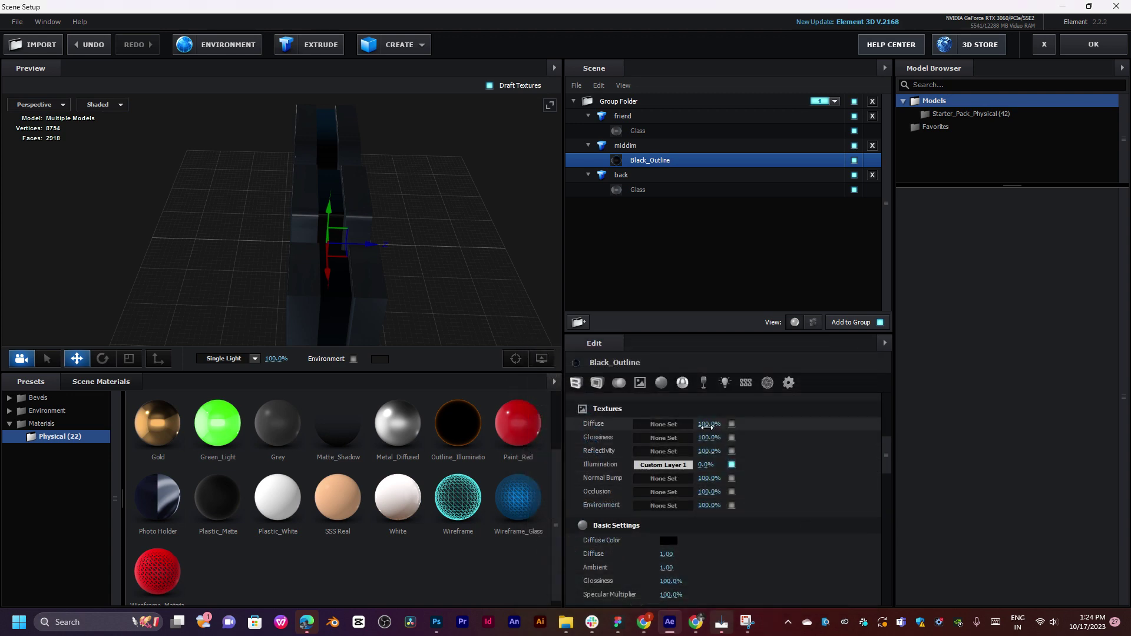
# Try a middle input level of about 0.57 and an upper output level of 0.20 on the Illumination texture, and reset the channel.
pyautogui.click(658, 465)
pyautogui.moveTo(756, 542); pyautogui.dragTo(742, 546)
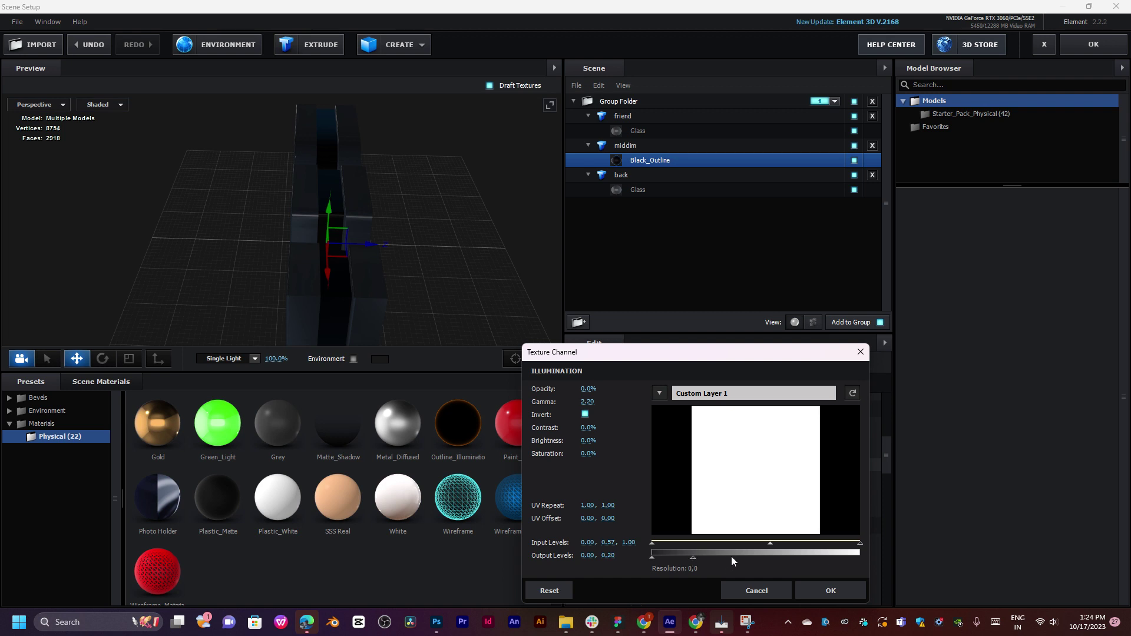
pyautogui.click(539, 590)
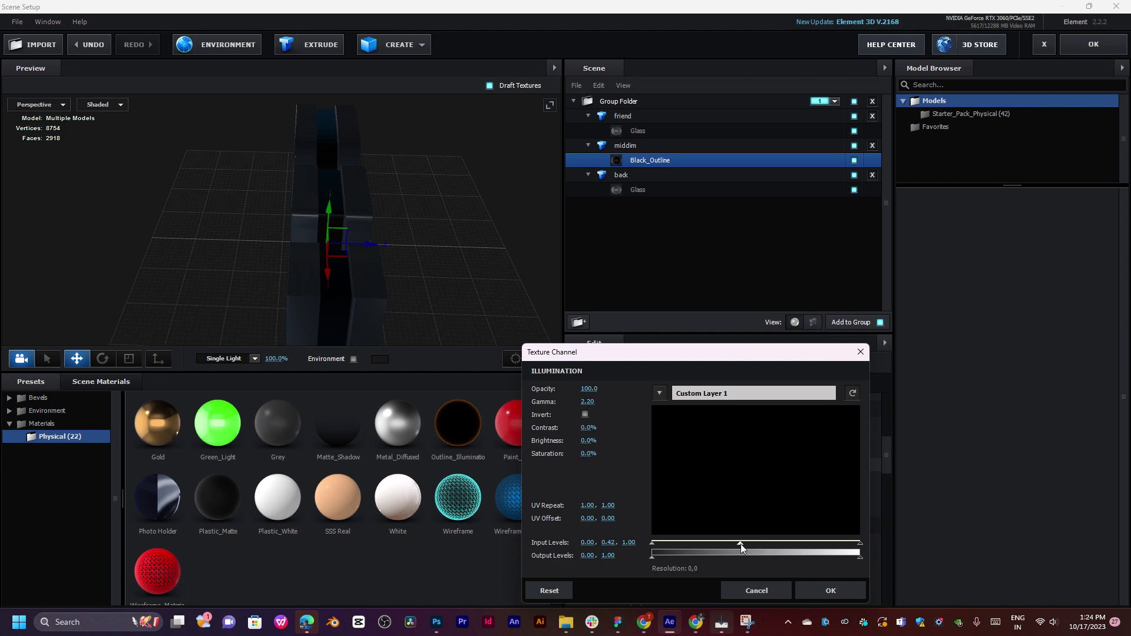
# Load the offroad tropical beach image from the 11.10.23 folder as Black_Outline's Illumination texture.
pyautogui.click(718, 409)
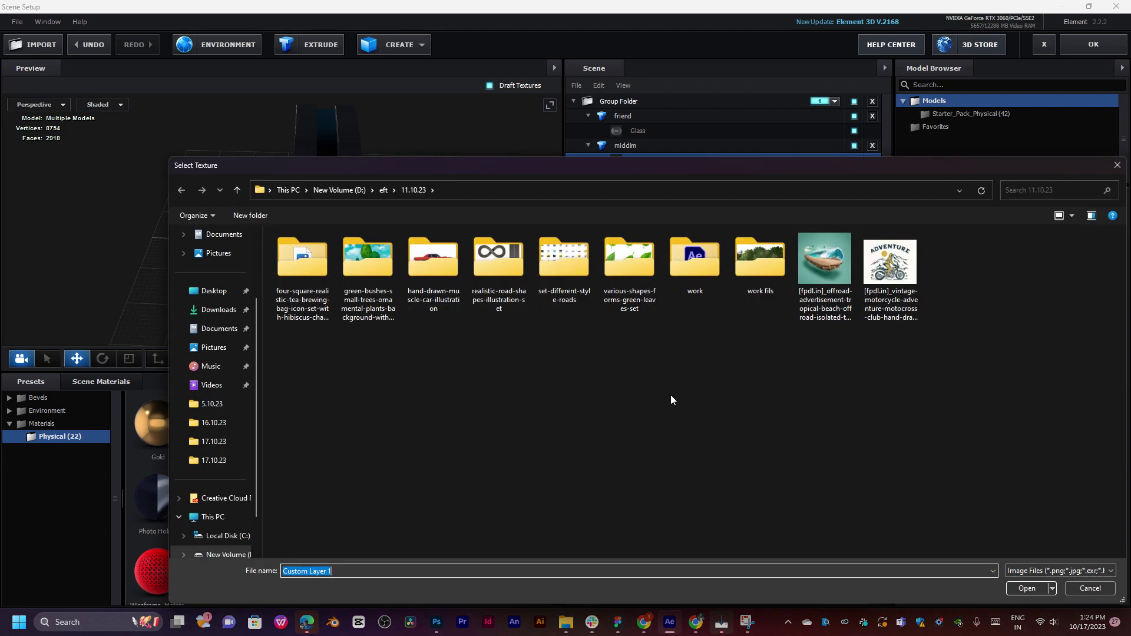
pyautogui.doubleClick(835, 259)
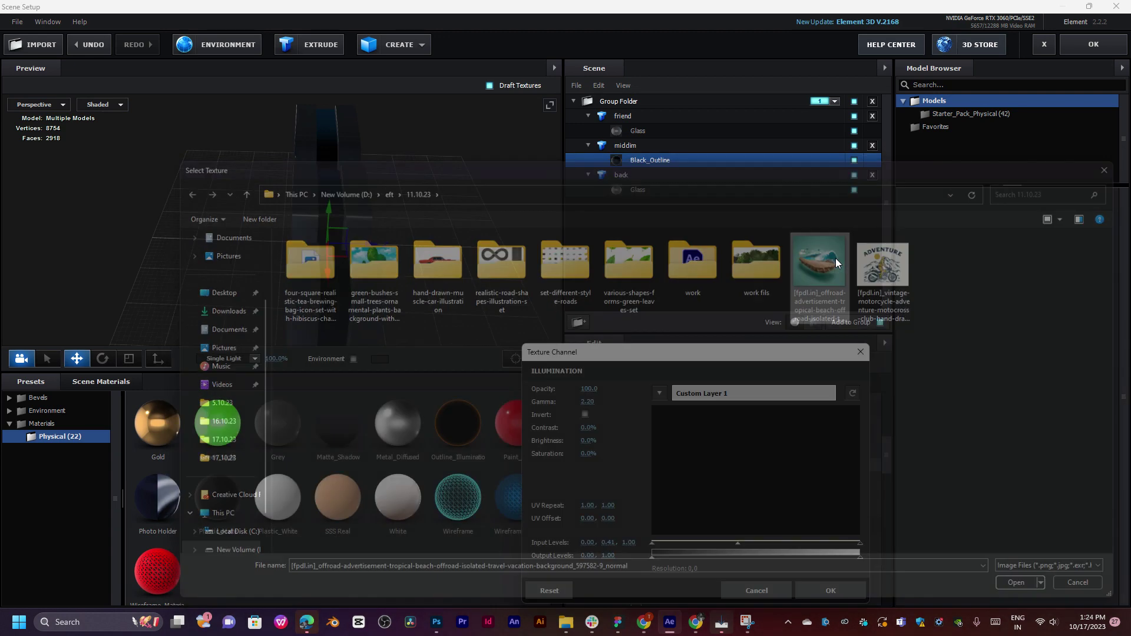
pyautogui.click(816, 588)
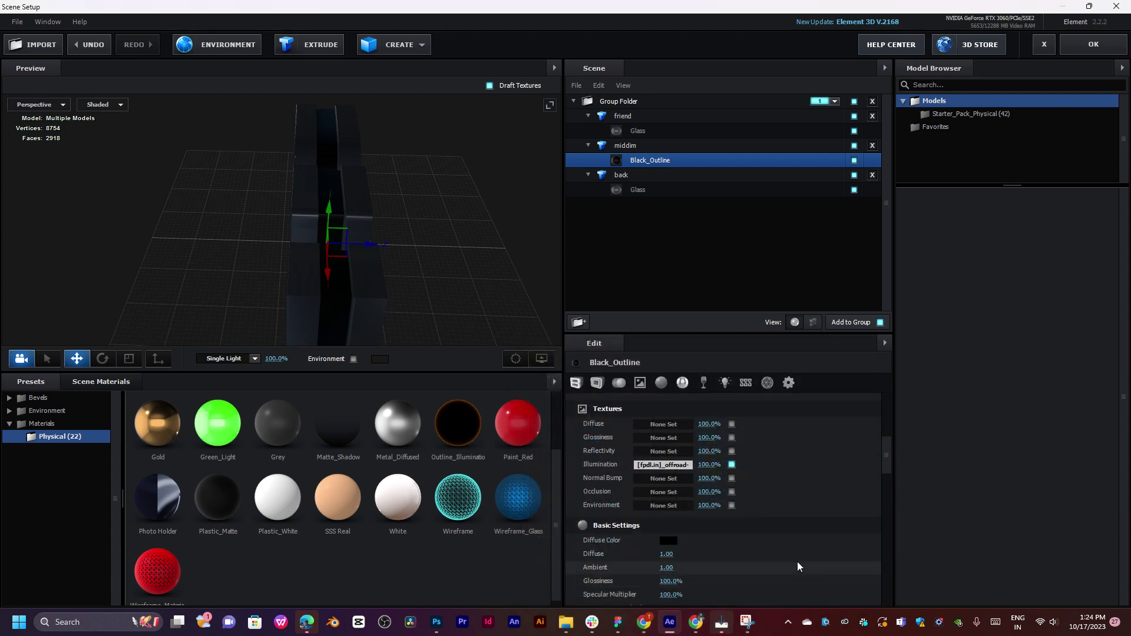
# Replace the offroad image in Black_Outline's Illumination channel with Custom Layer 3.
pyautogui.moveTo(283, 260); pyautogui.dragTo(388, 248)
pyautogui.click(666, 465)
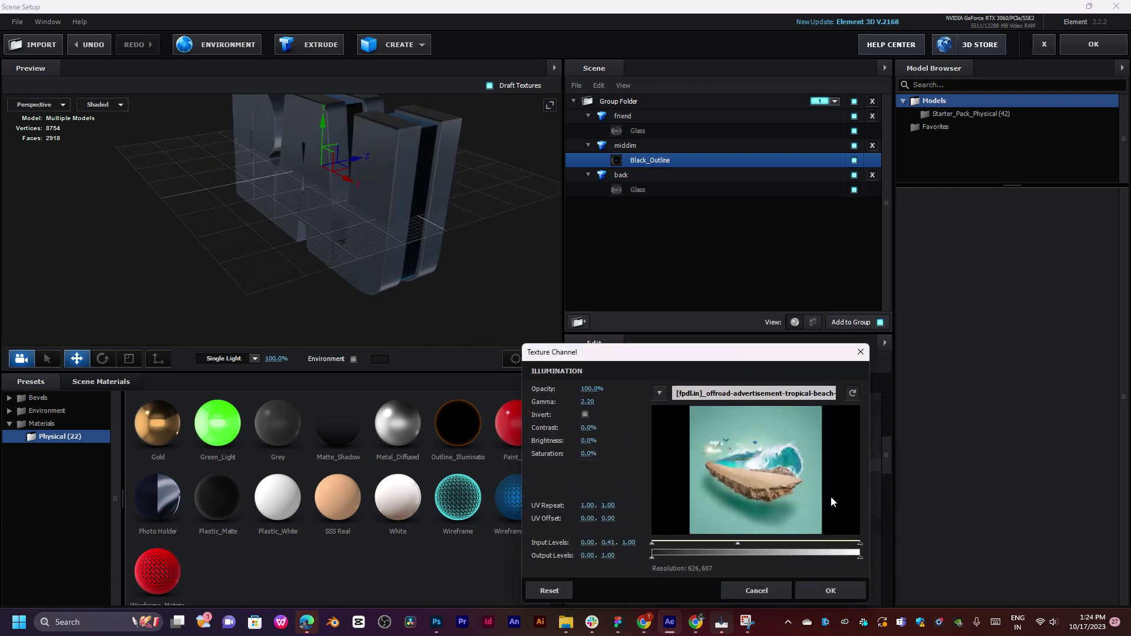
pyautogui.click(664, 396)
pyautogui.click(683, 405)
pyautogui.click(659, 393)
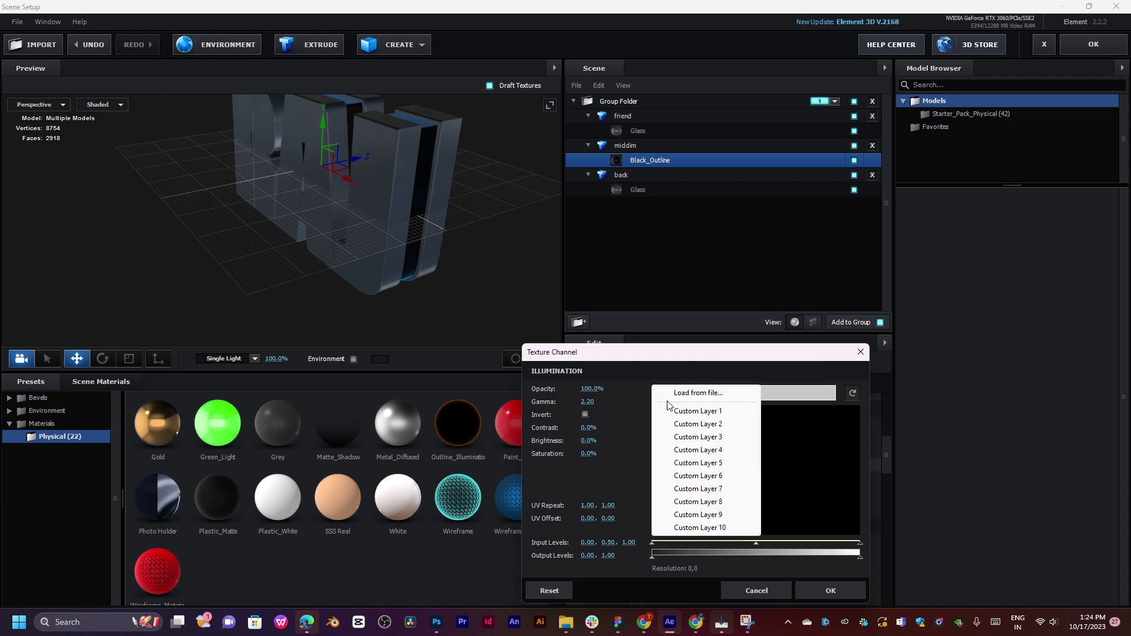
pyautogui.click(698, 437)
pyautogui.click(829, 590)
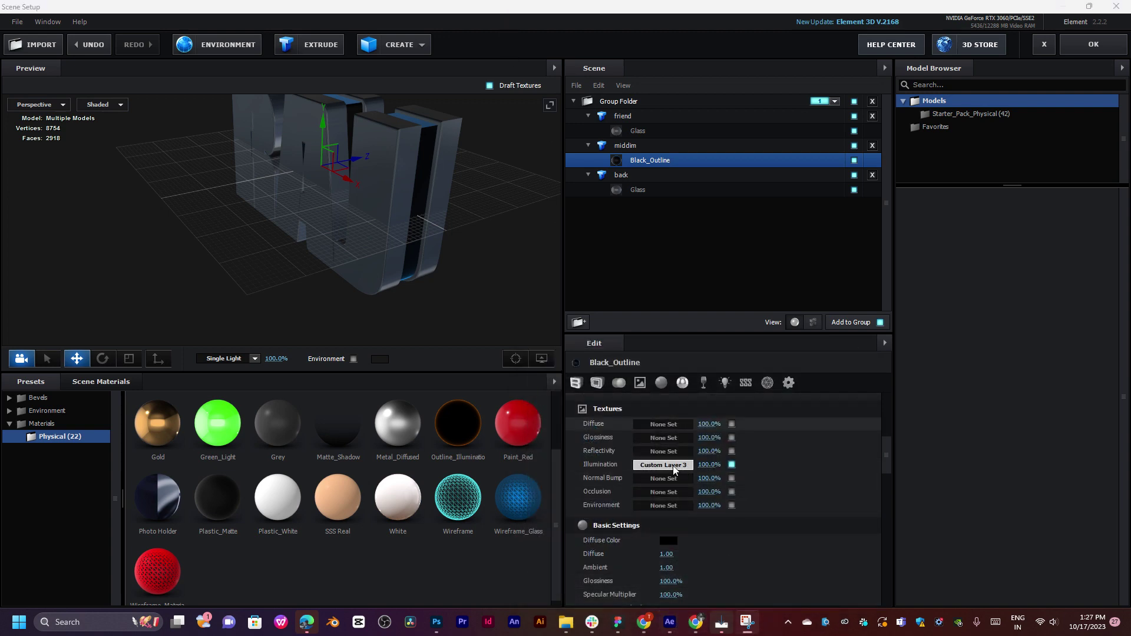
# Load 73dd3bcbffbf8080296d7a289d251620.jpg from the 01.02.2023 folder on drive D as Black_Outline's Illumination texture.
pyautogui.click(672, 465)
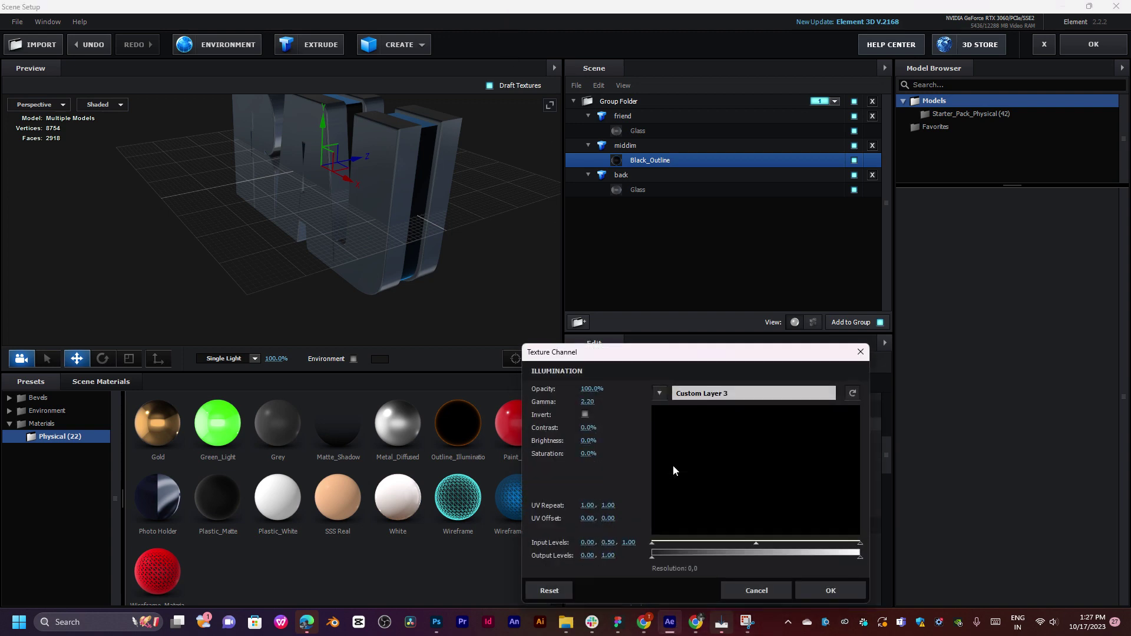
pyautogui.click(659, 393)
pyautogui.click(695, 392)
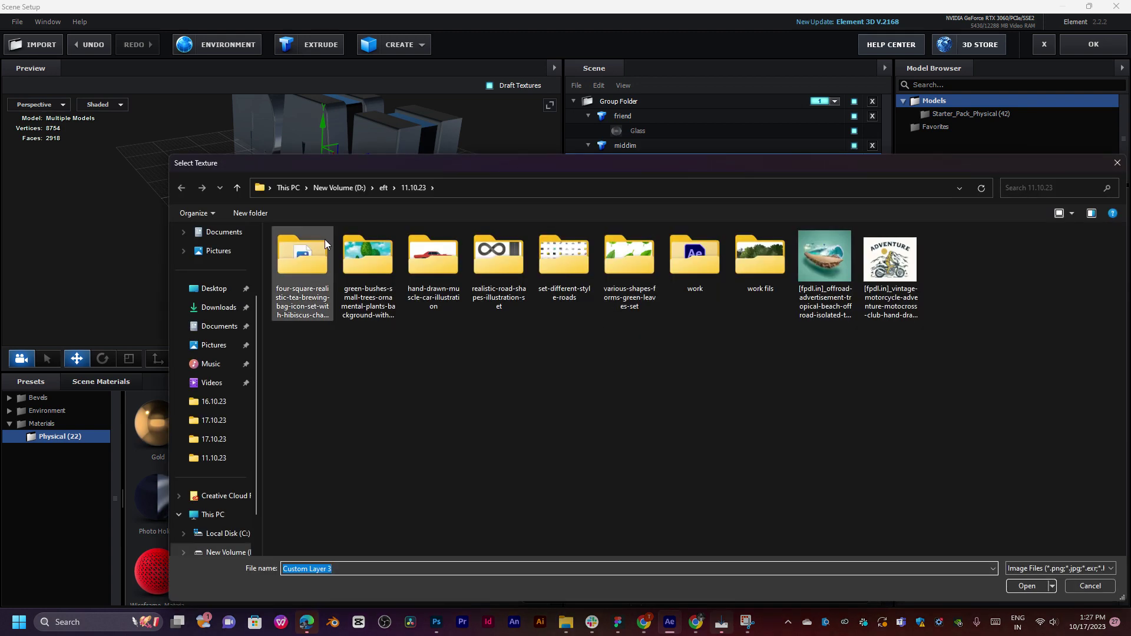
pyautogui.click(363, 186)
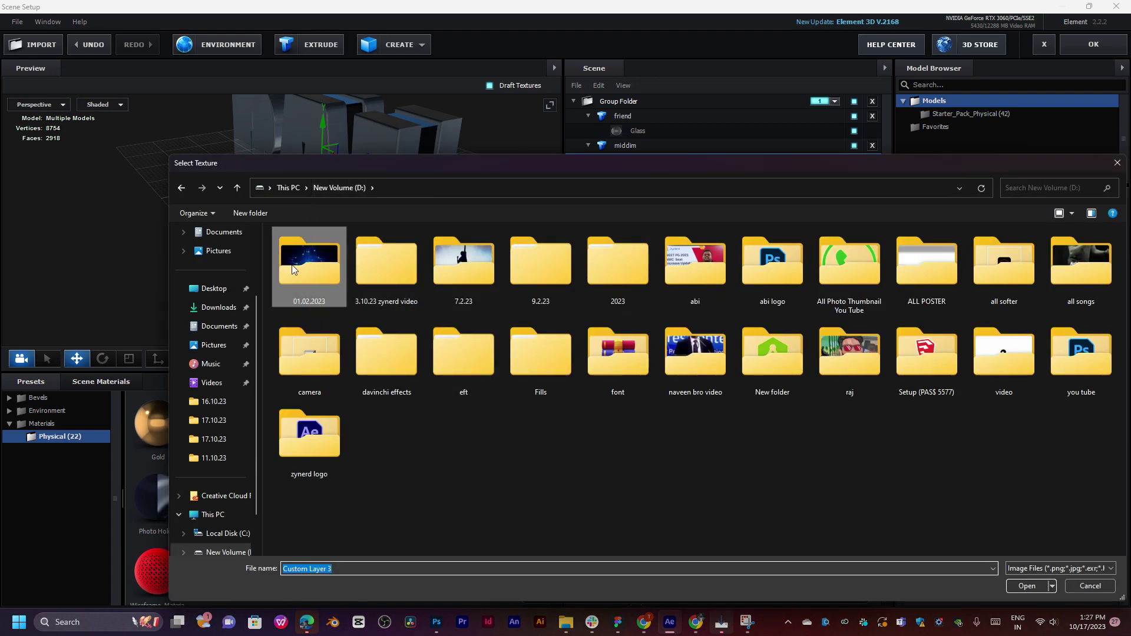
pyautogui.doubleClick(293, 269)
pyautogui.doubleClick(861, 457)
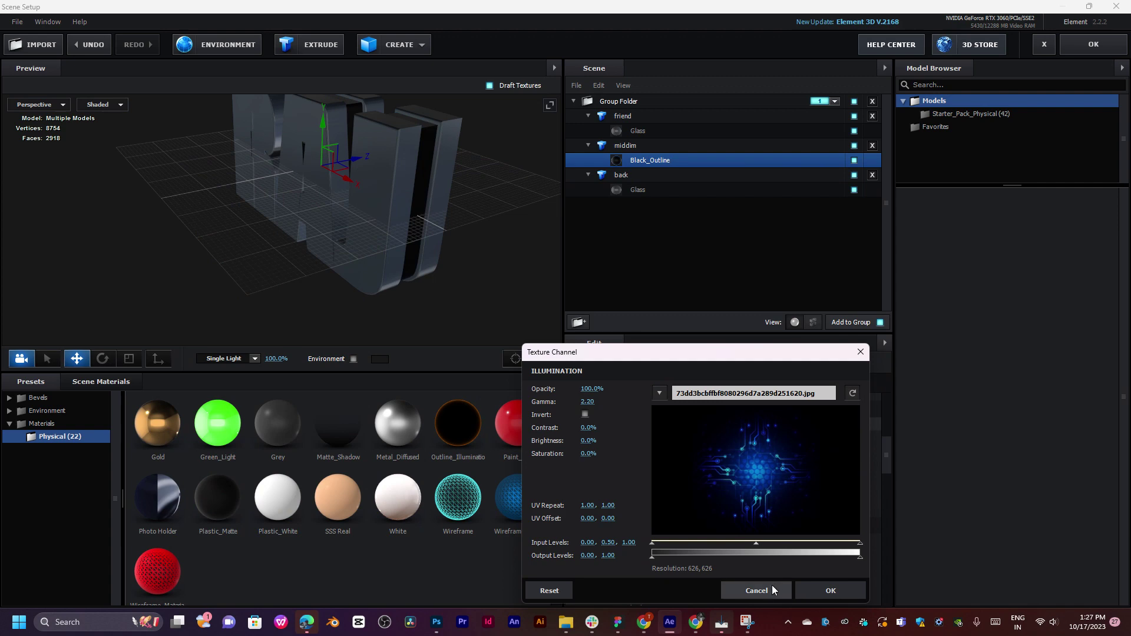
pyautogui.click(826, 588)
pyautogui.moveTo(493, 226); pyautogui.dragTo(351, 225)
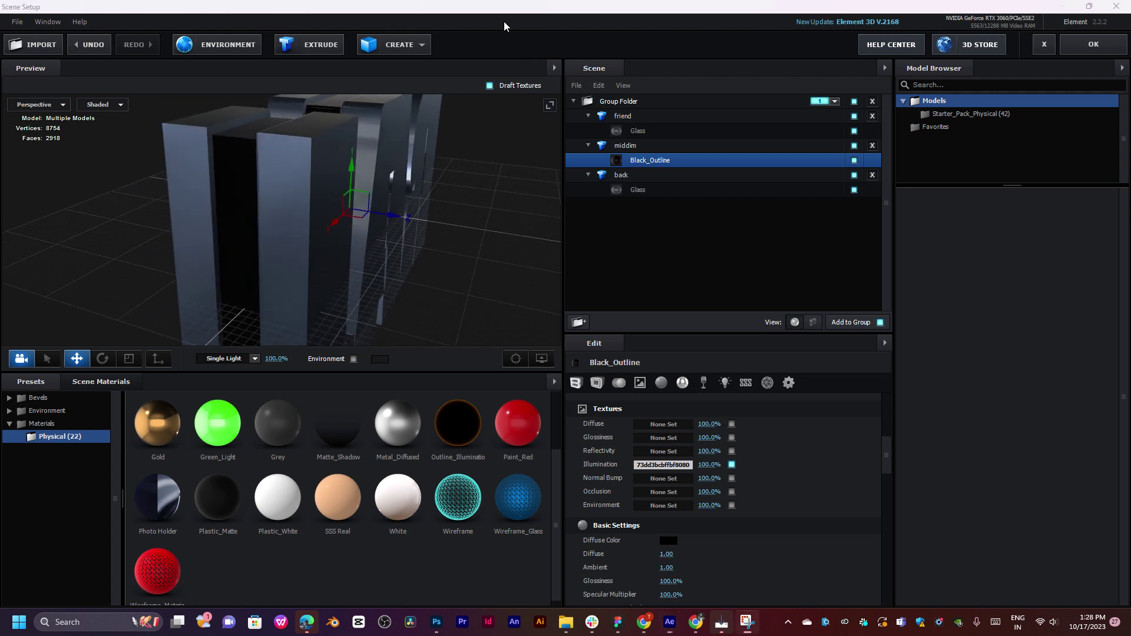
# Set the Illumination texture's brightness to 30% and its contrast to about -21%.
pyautogui.click(641, 465)
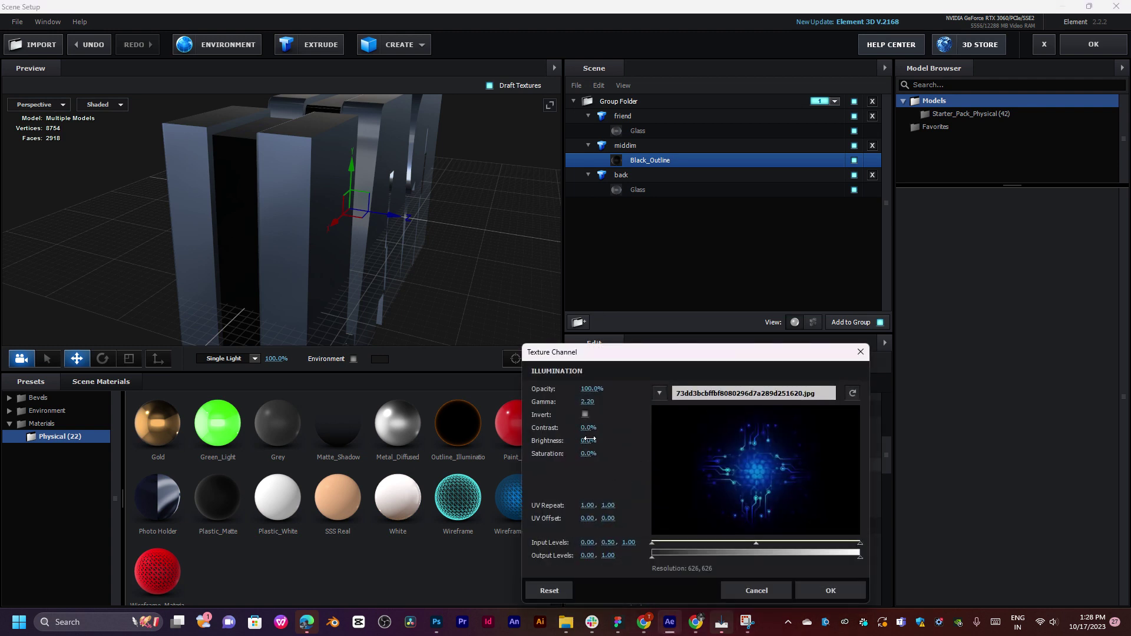
pyautogui.moveTo(594, 440)
pyautogui.mouseDown()
pyautogui.moveTo(614, 437)
pyautogui.moveTo(597, 439)
pyautogui.mouseUp()
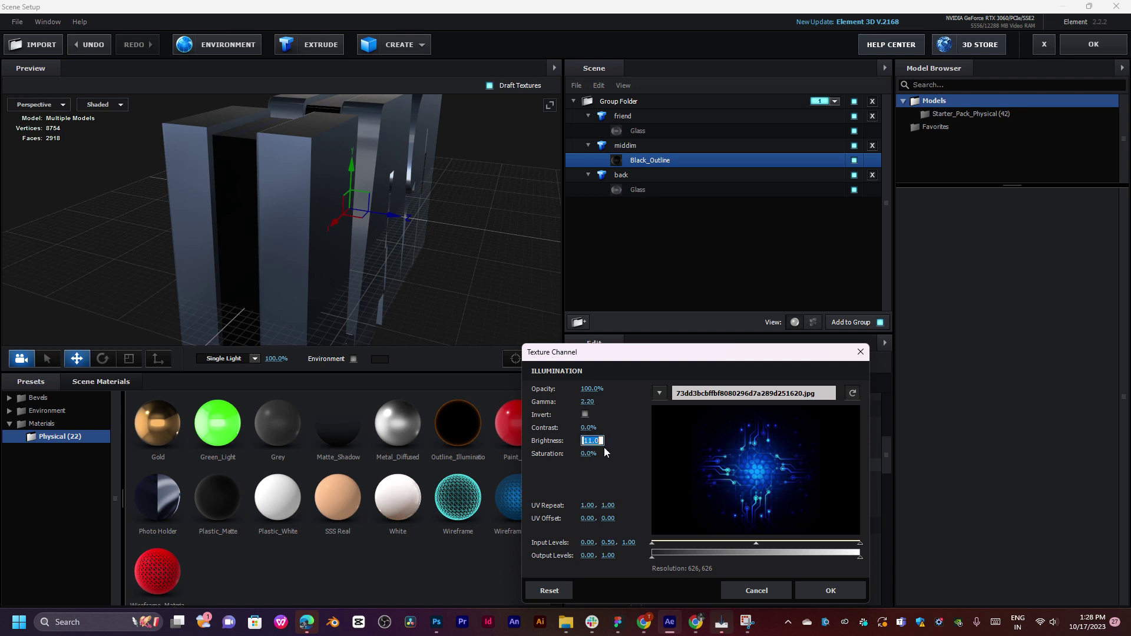
pyautogui.write('30')
pyautogui.press('Return')
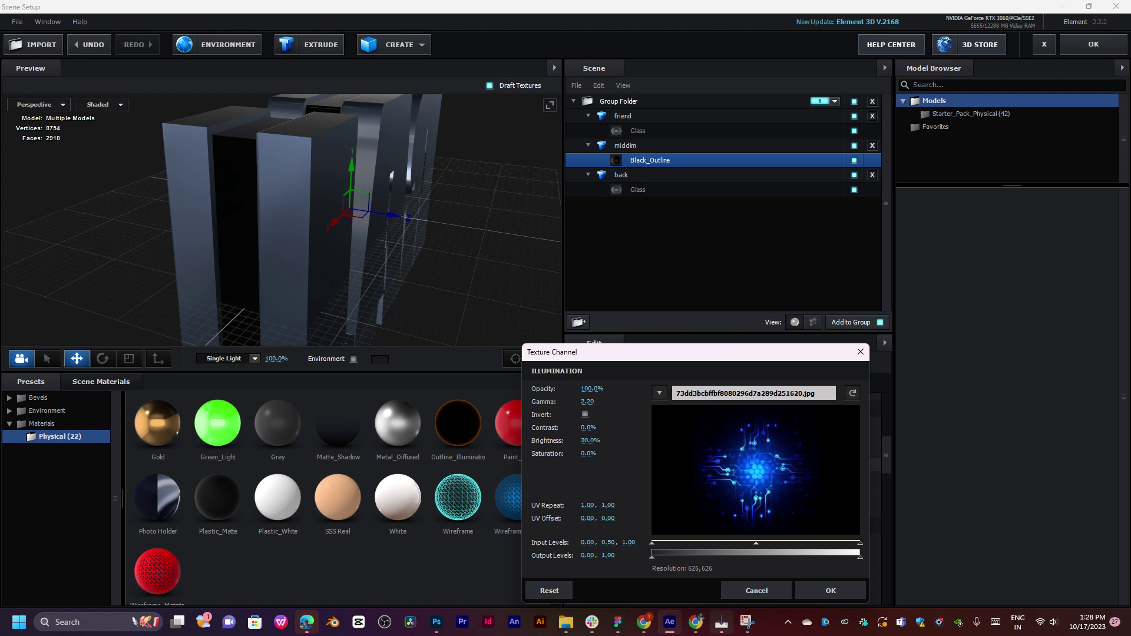
pyautogui.moveTo(584, 431)
pyautogui.mouseDown()
pyautogui.moveTo(607, 431)
pyautogui.moveTo(575, 433)
pyautogui.mouseUp()
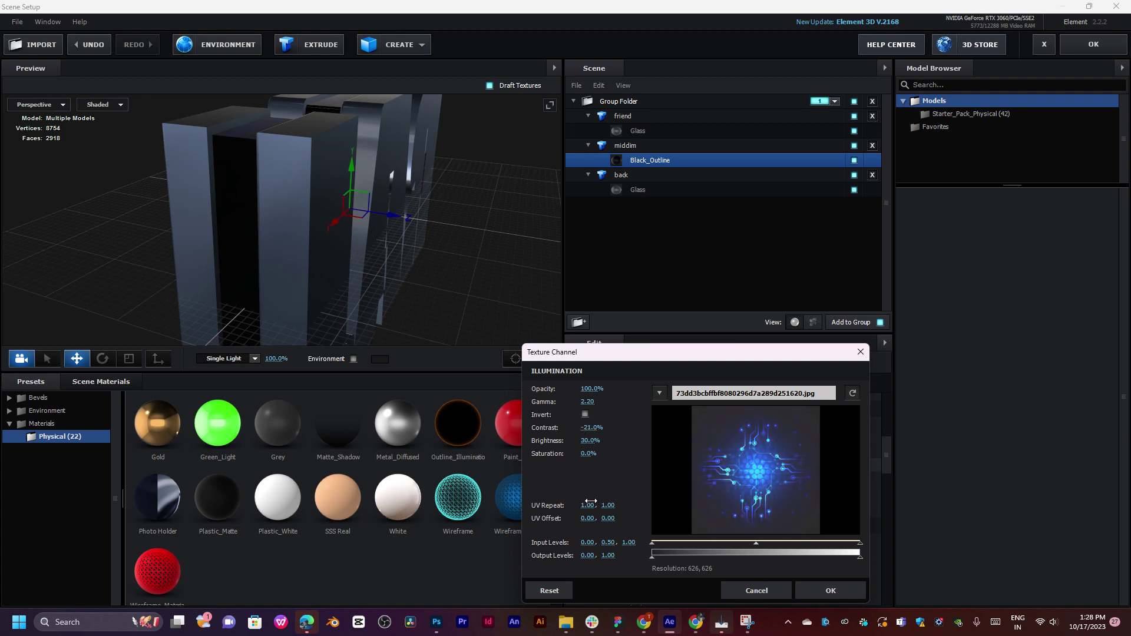
# Set the Illumination texture's contrast to 0%.
pyautogui.press('Return')
pyautogui.click(592, 427)
pyautogui.write('0')
pyautogui.press('Return')
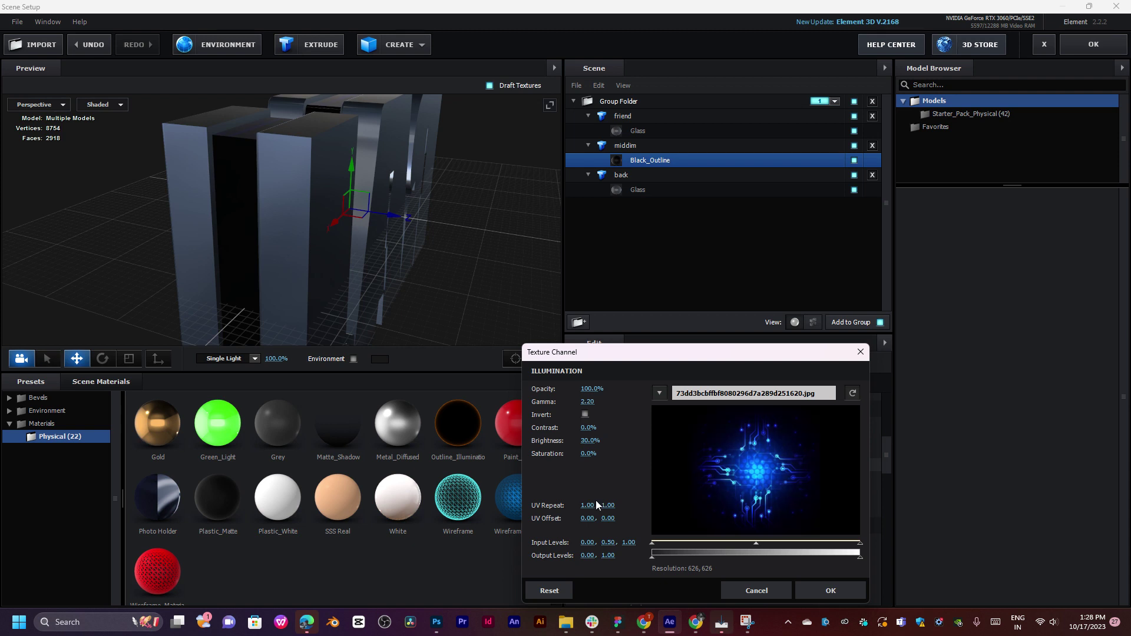
# Set the Illumination texture's UV Repeat to 4.00 by 4.00 and undo the trial change to its horizontal UV Offset.
pyautogui.moveTo(594, 510); pyautogui.dragTo(686, 506)
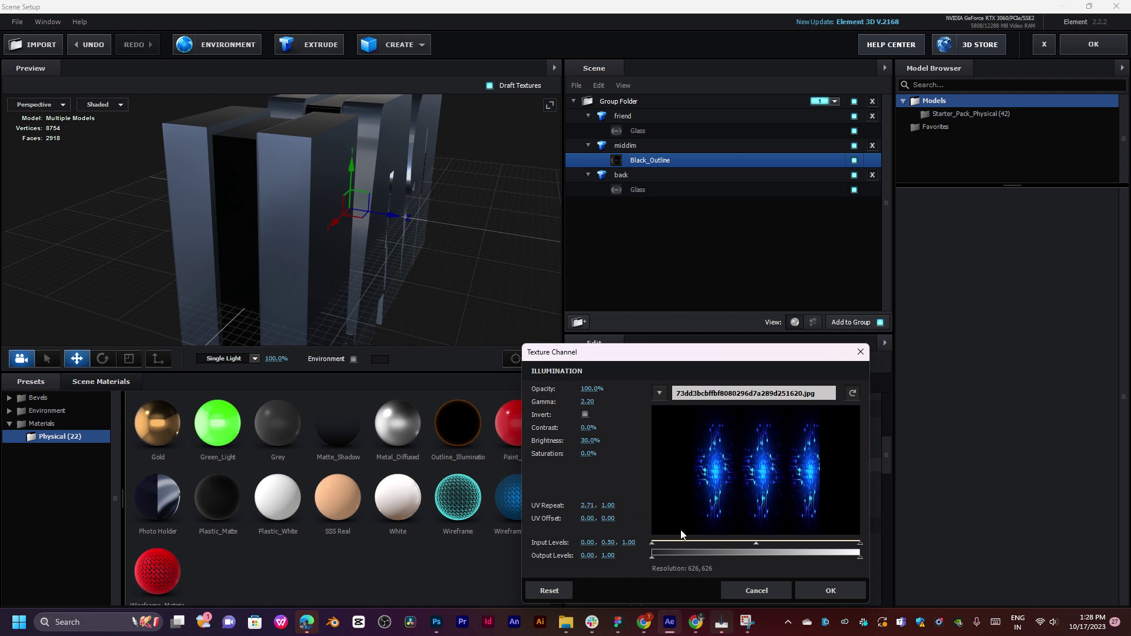
pyautogui.click(586, 507)
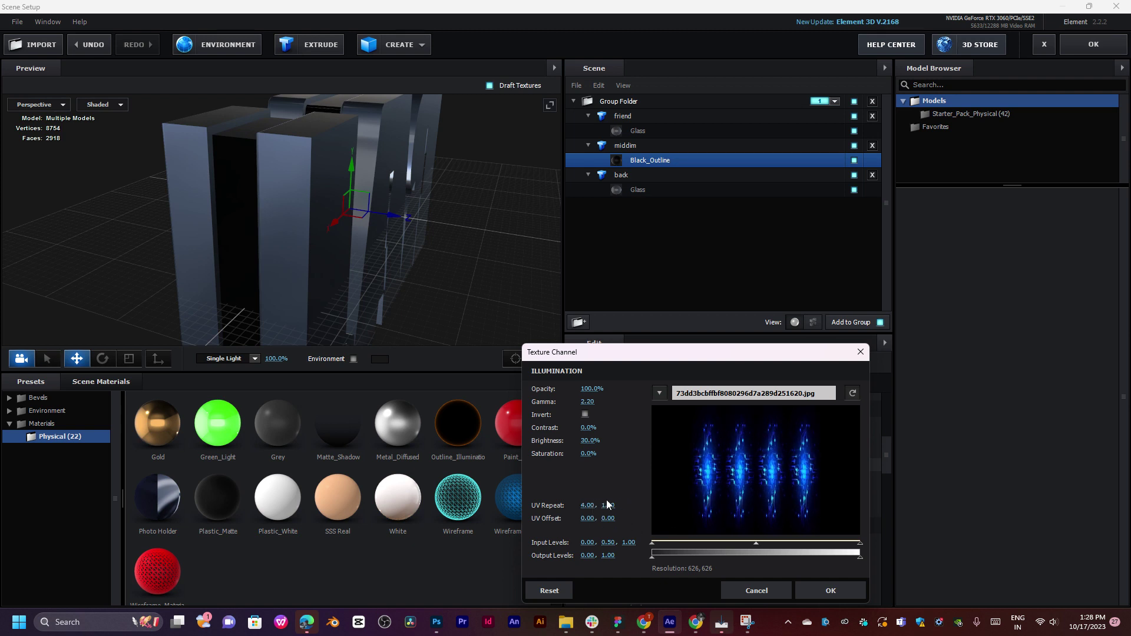
pyautogui.click(610, 506)
pyautogui.write('4')
pyautogui.press('Return')
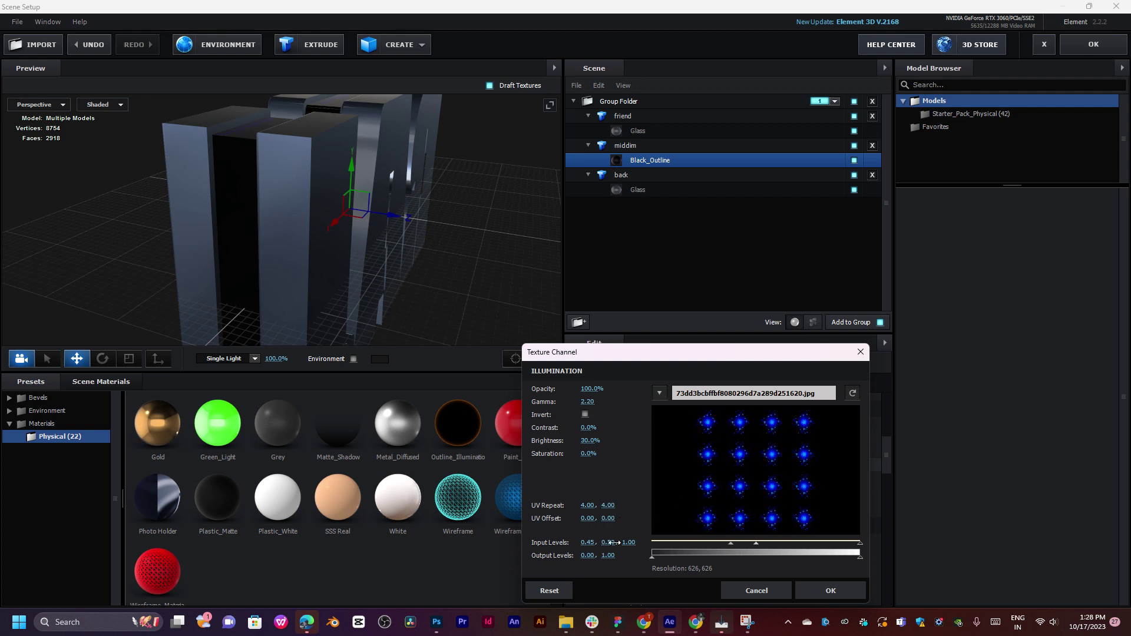
pyautogui.moveTo(585, 519); pyautogui.dragTo(556, 524)
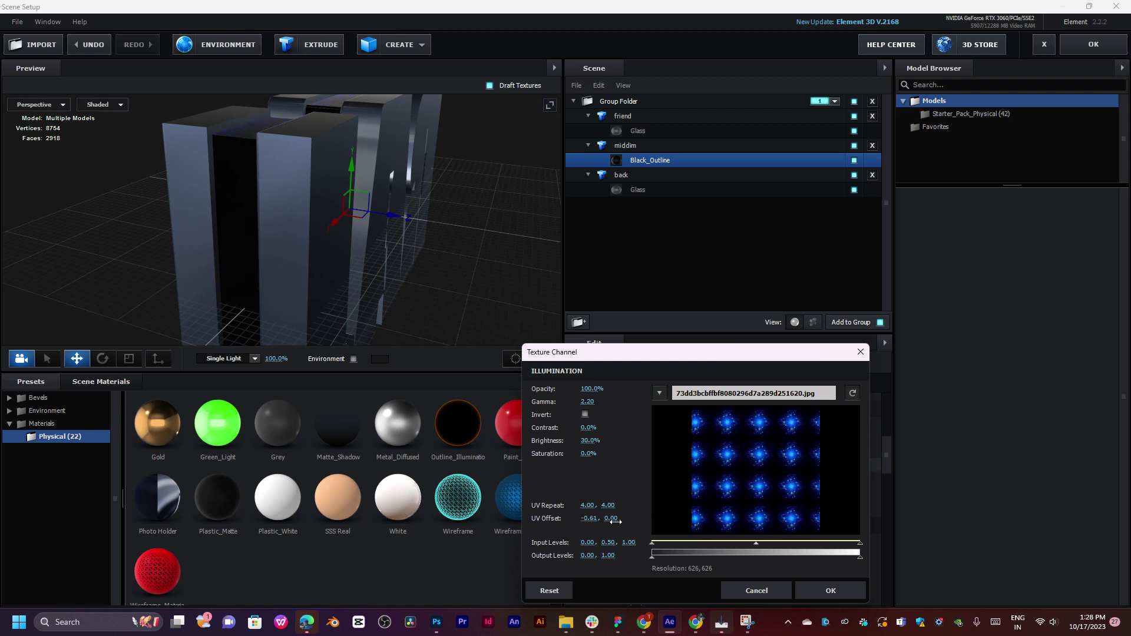
pyautogui.hotkey('ctrl', 'z')
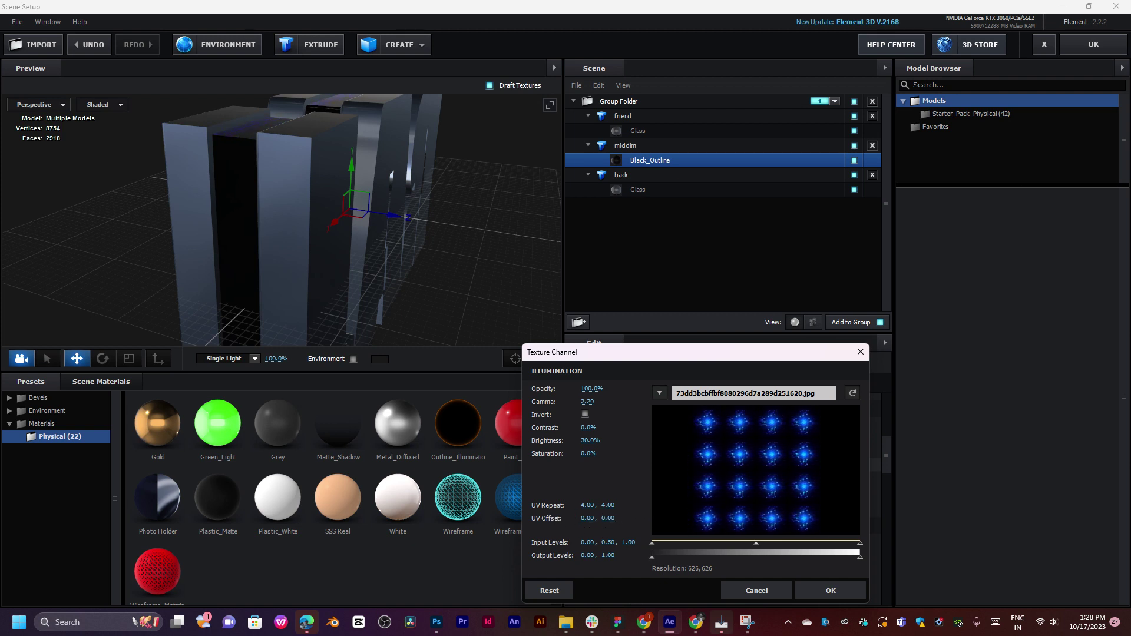
# Try stronger saturation on the Illumination texture, settling on a value of 30%.
pyautogui.moveTo(588, 454); pyautogui.dragTo(658, 450)
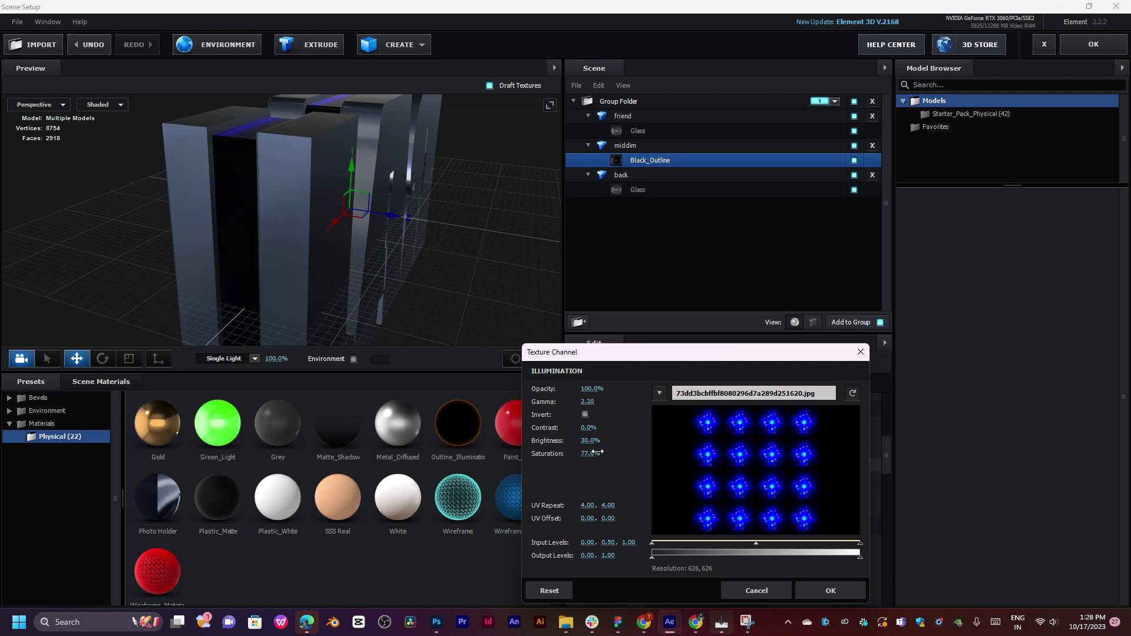
pyautogui.write('30')
pyautogui.press('Return')
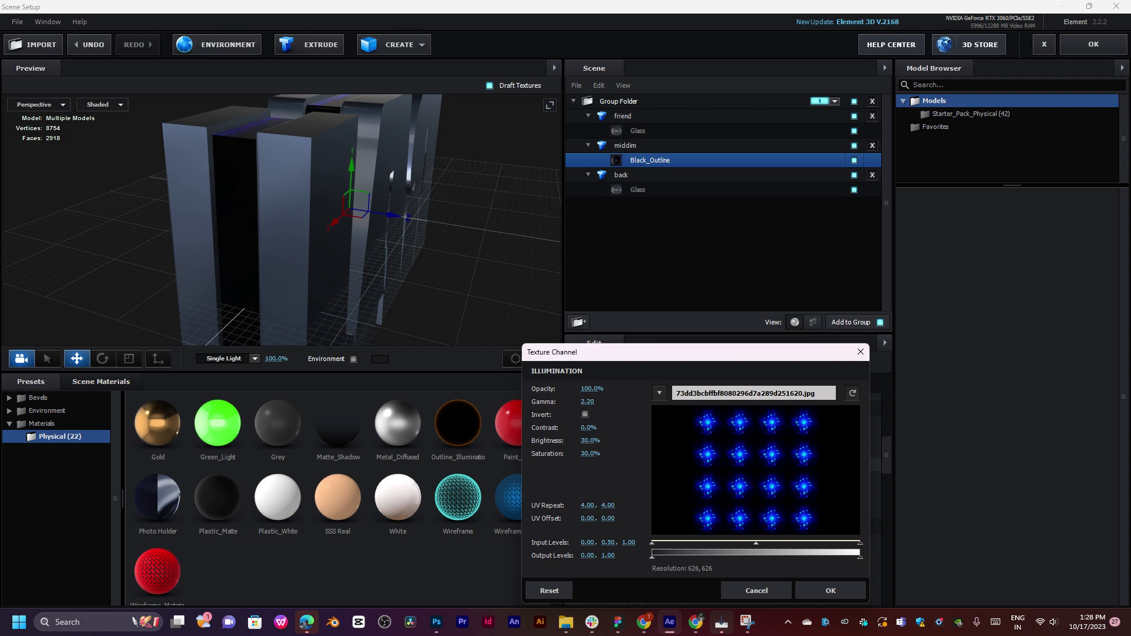
pyautogui.moveTo(591, 454); pyautogui.dragTo(618, 453)
pyautogui.click(587, 454)
pyautogui.write('30')
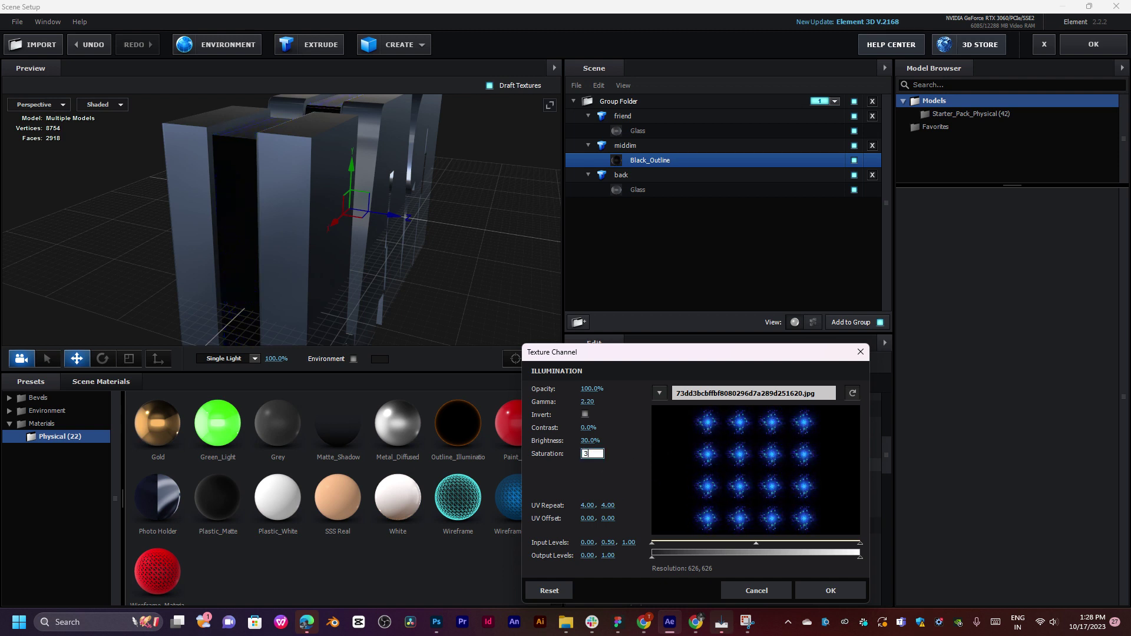
pyautogui.press('Return')
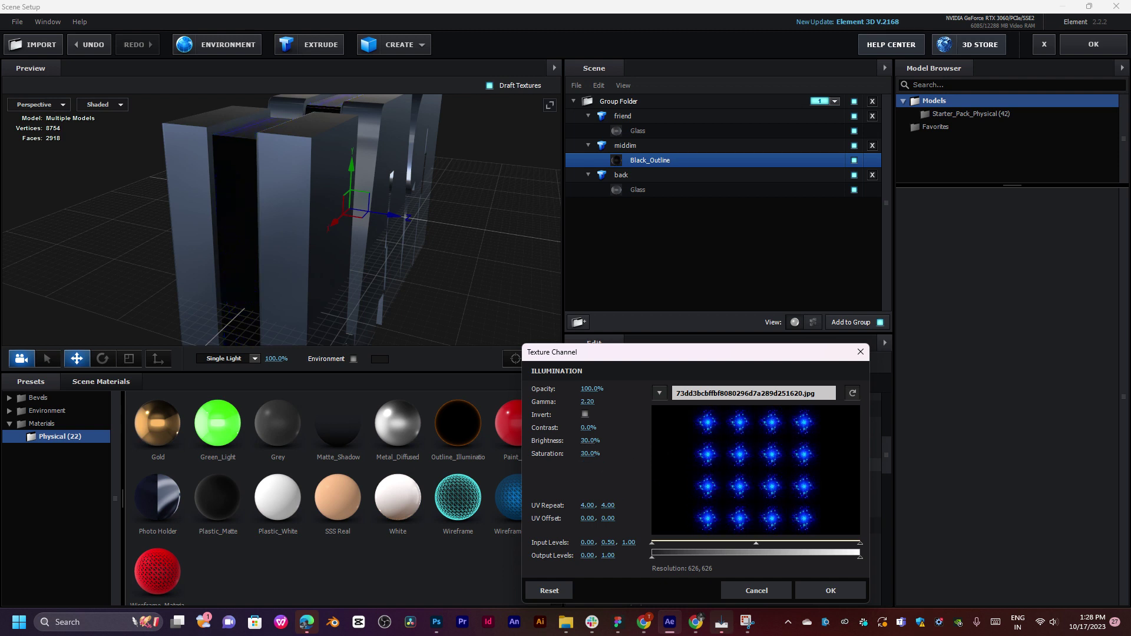
# Set the Illumination texture's brightness to 100% and its middle input level to about 0.27, and accept the texture settings.
pyautogui.moveTo(578, 440); pyautogui.dragTo(655, 439)
pyautogui.click(591, 440)
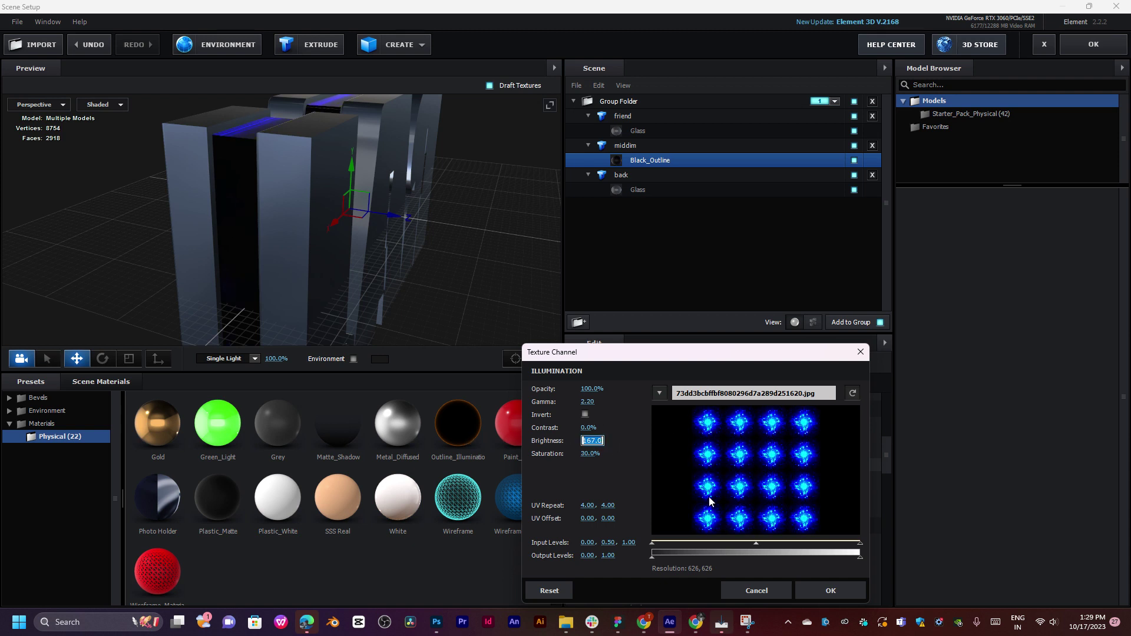
pyautogui.write('100')
pyautogui.press('Return')
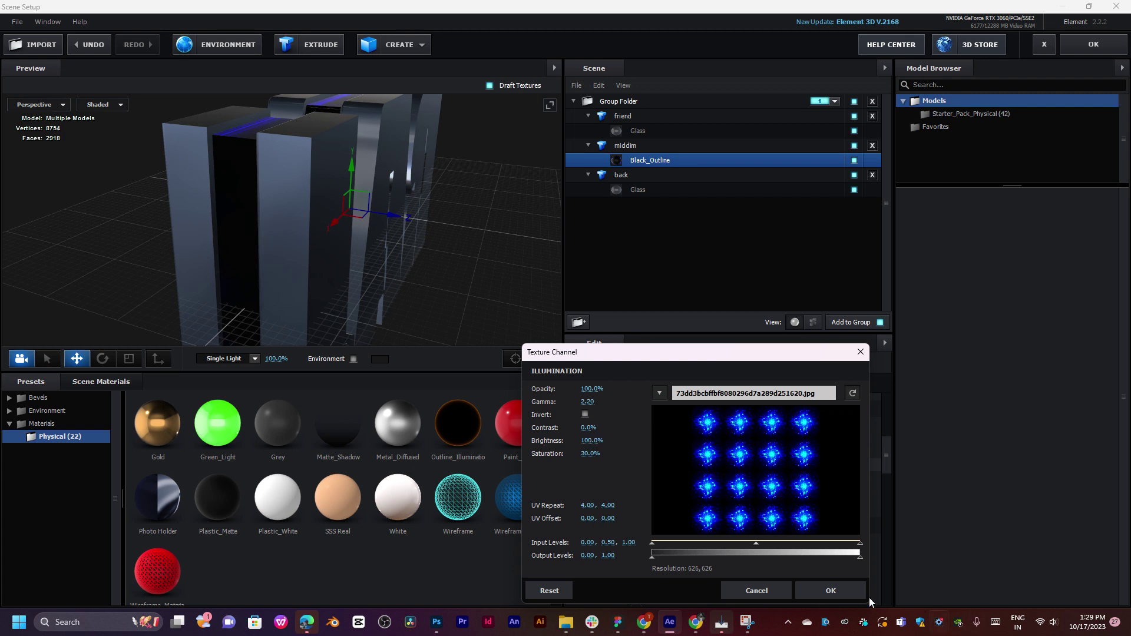
pyautogui.moveTo(758, 545); pyautogui.dragTo(720, 543)
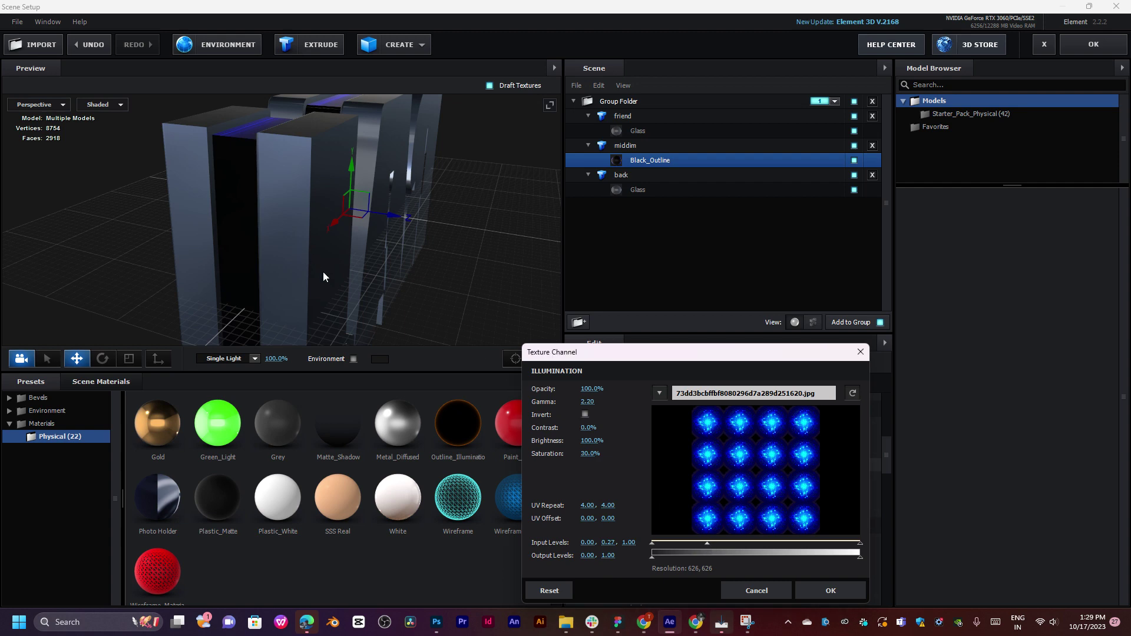
pyautogui.click(832, 591)
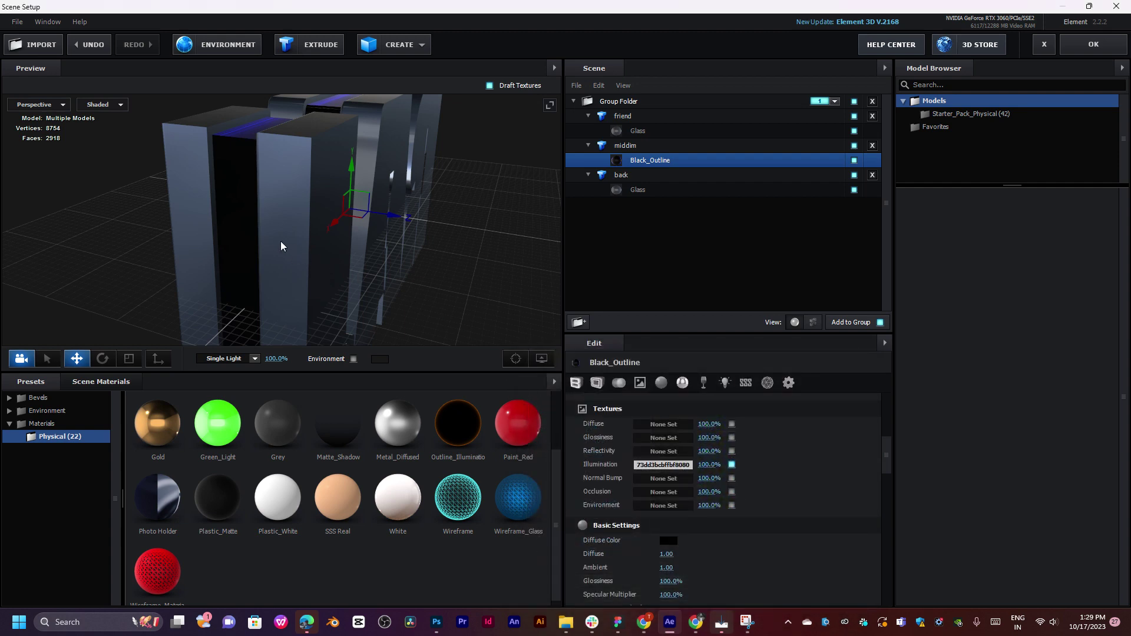
# Replace the Glass material on the friend model with Chrome and undo the model's last vertical move.
pyautogui.moveTo(281, 245); pyautogui.dragTo(325, 228)
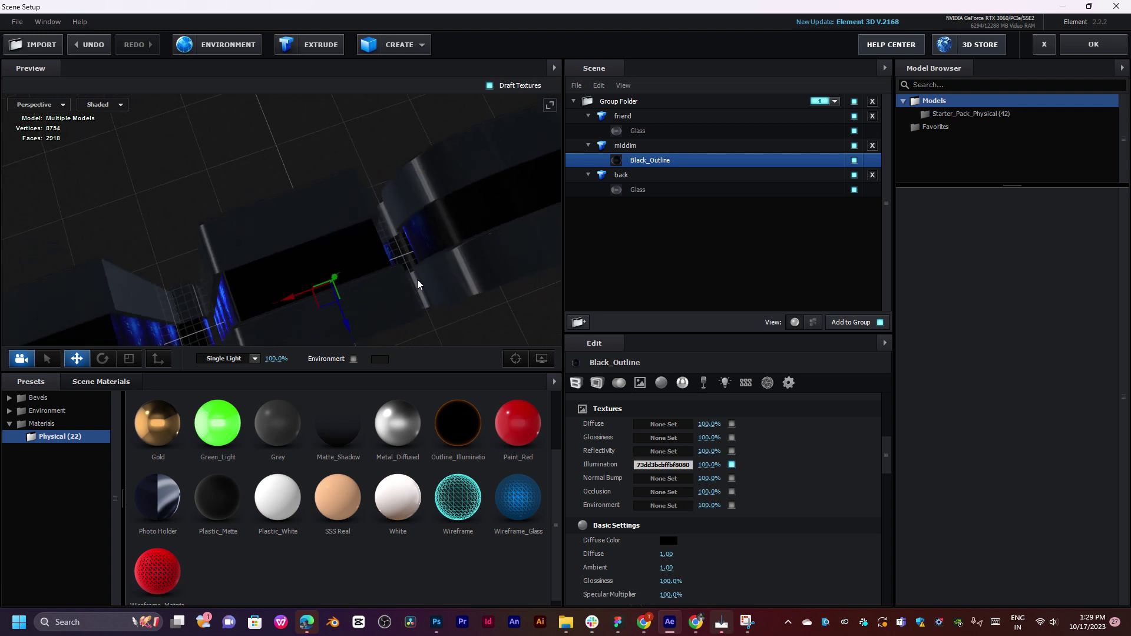
pyautogui.moveTo(417, 280); pyautogui.dragTo(412, 218)
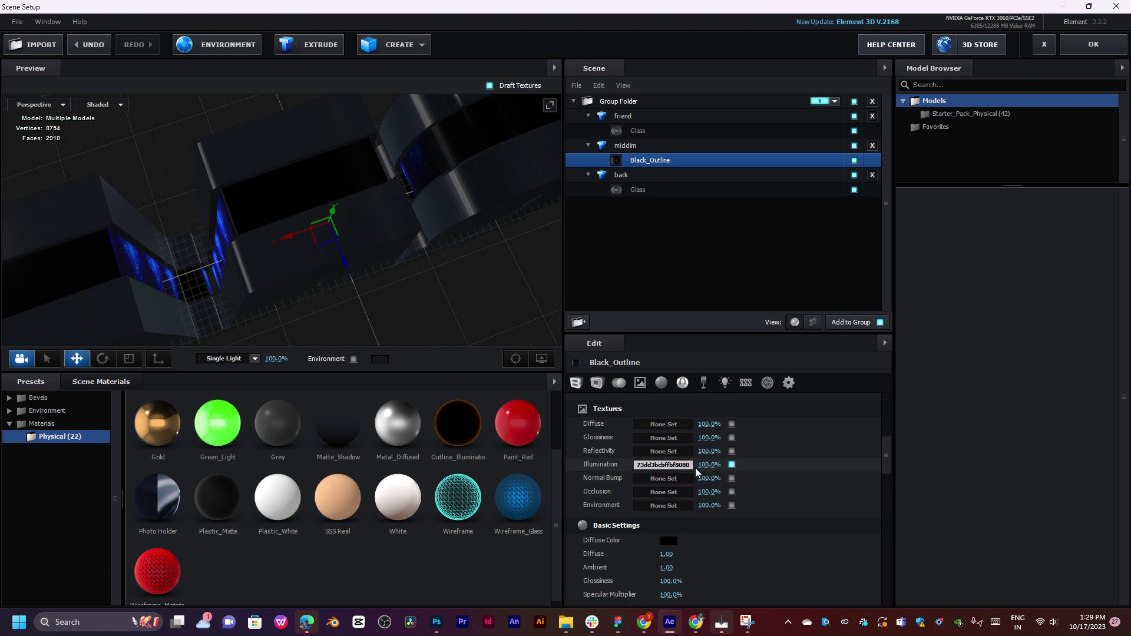
pyautogui.moveTo(712, 465)
pyautogui.mouseDown()
pyautogui.moveTo(633, 463)
pyautogui.moveTo(710, 456)
pyautogui.mouseUp()
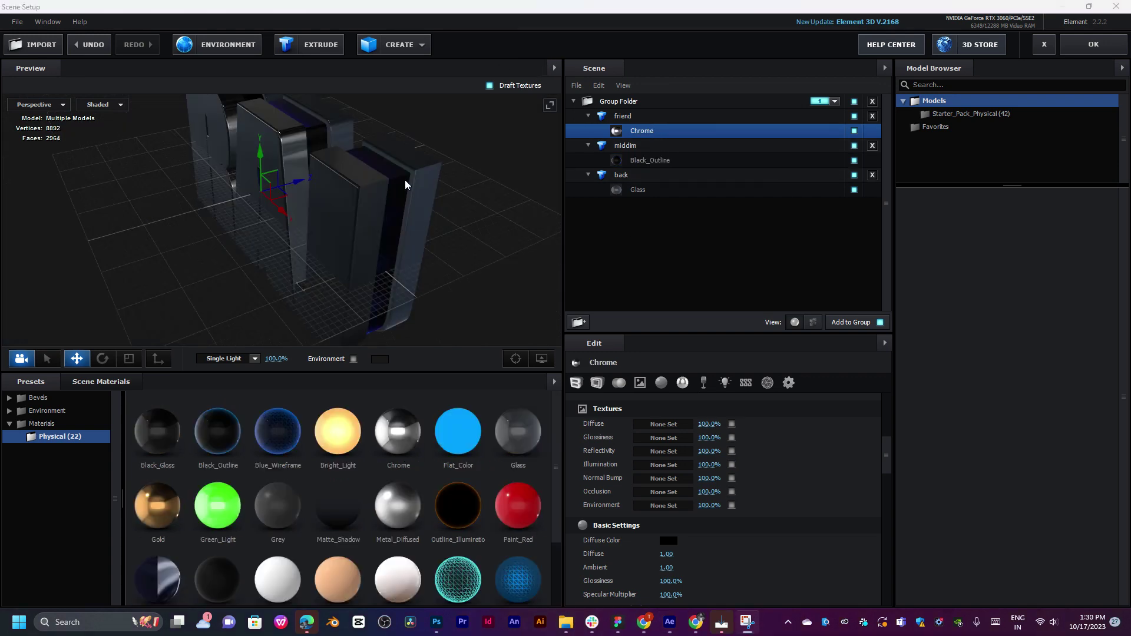
pyautogui.moveTo(405, 180); pyautogui.dragTo(281, 227)
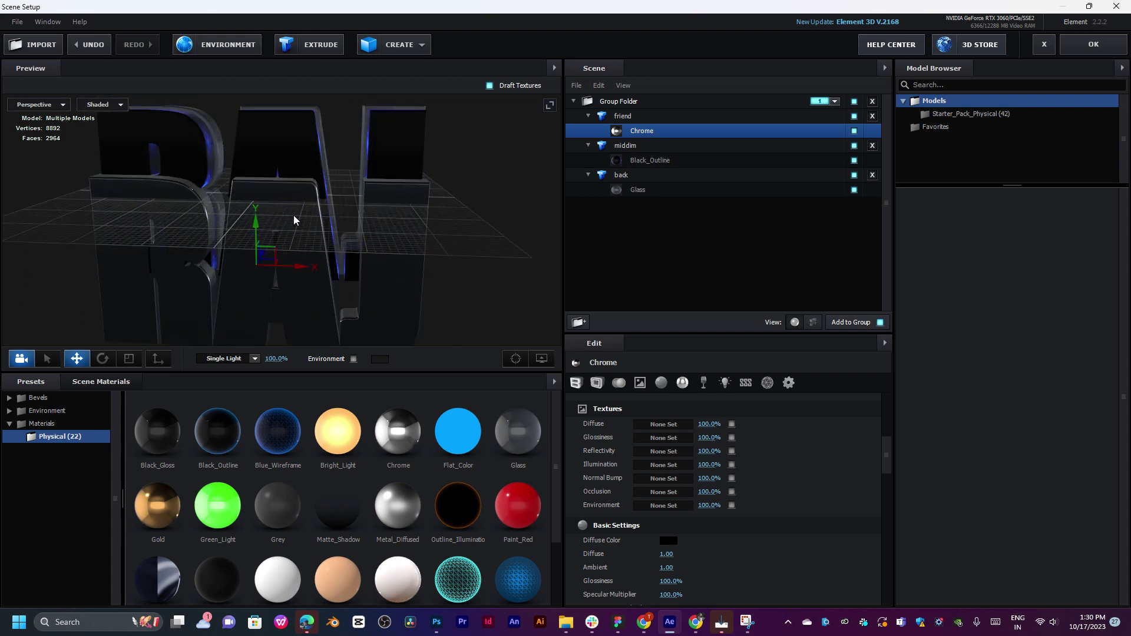
pyautogui.hotkey('ctrl', 'z')
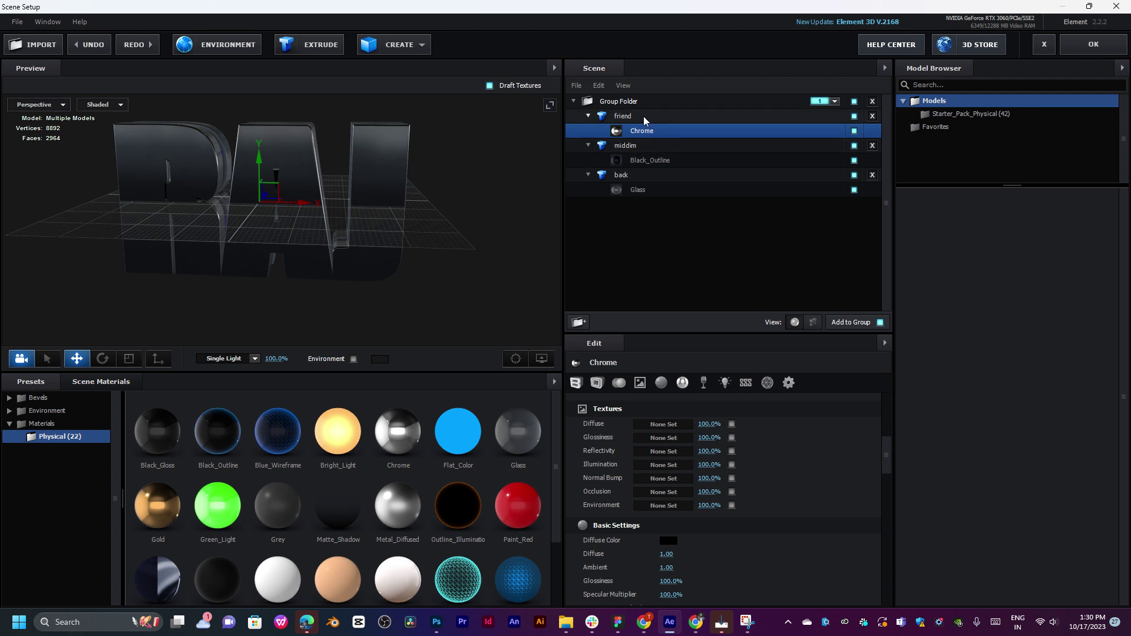
# Select the friend, middim and back models together, move them up along the Y axis, and accept the scene.
pyautogui.click(643, 116)
pyautogui.keyDown('ctrl'); pyautogui.click(650, 173); pyautogui.keyUp('ctrl')
pyautogui.keyDown('ctrl'); pyautogui.click(638, 145); pyautogui.keyUp('ctrl')
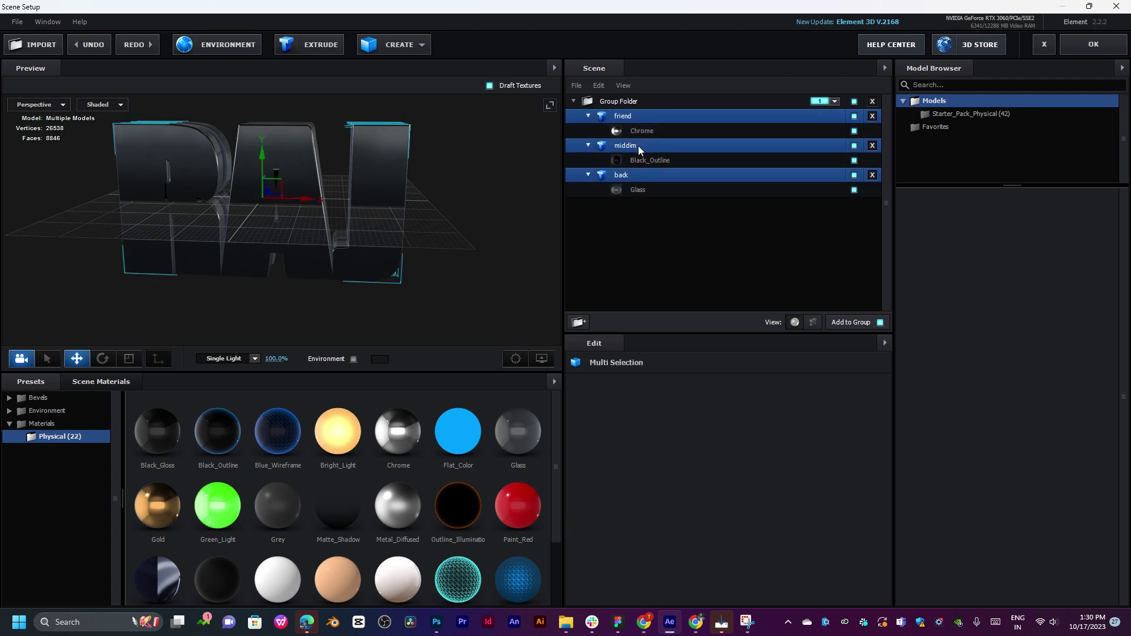
pyautogui.moveTo(259, 168); pyautogui.dragTo(259, 61)
pyautogui.moveTo(306, 245); pyautogui.dragTo(253, 283)
pyautogui.click(1089, 47)
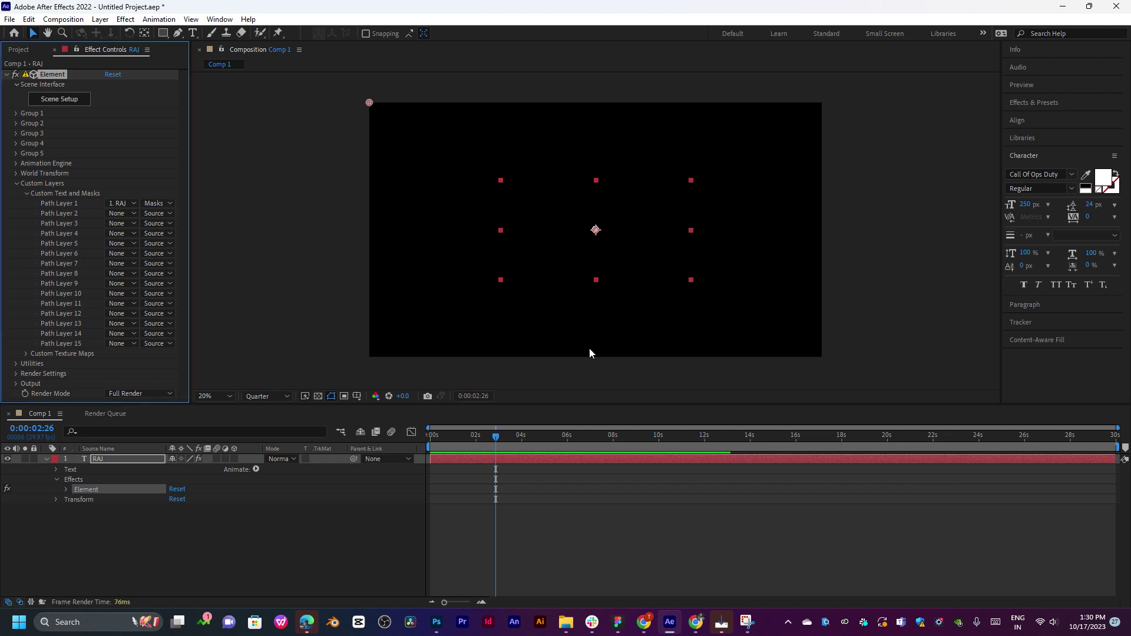
pyautogui.click(56, 102)
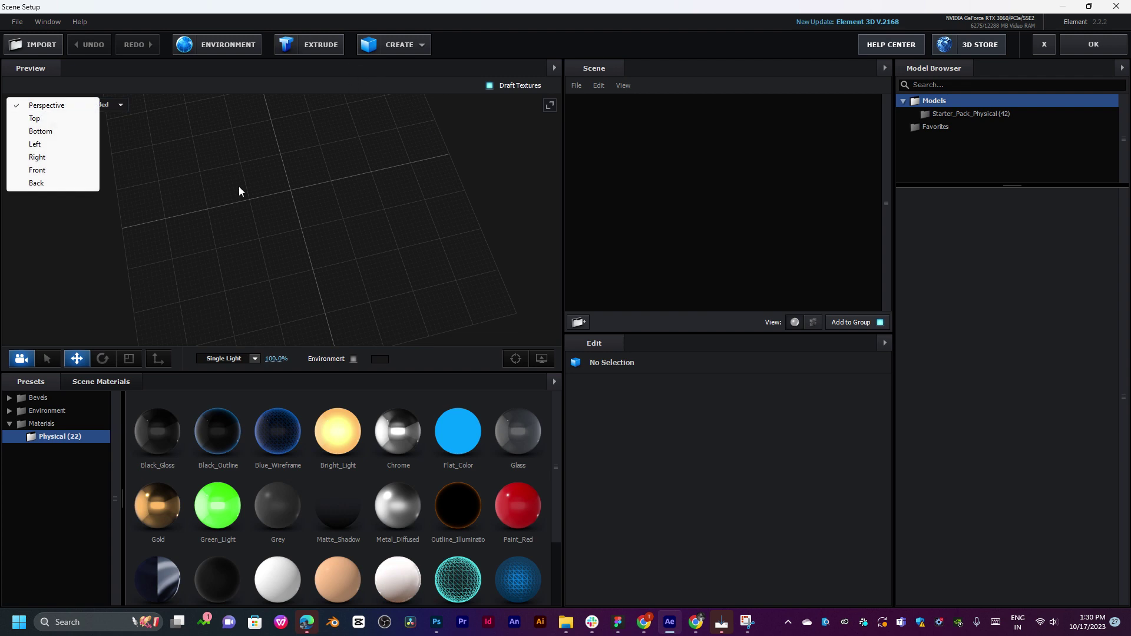
pyautogui.click(299, 46)
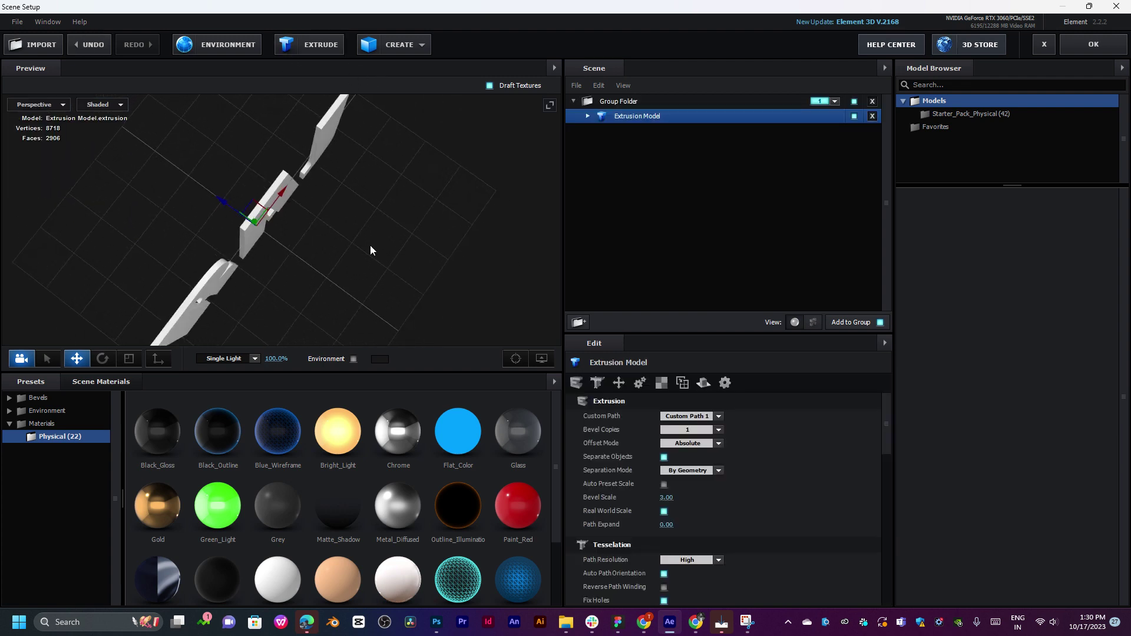
pyautogui.moveTo(362, 213); pyautogui.dragTo(709, 139)
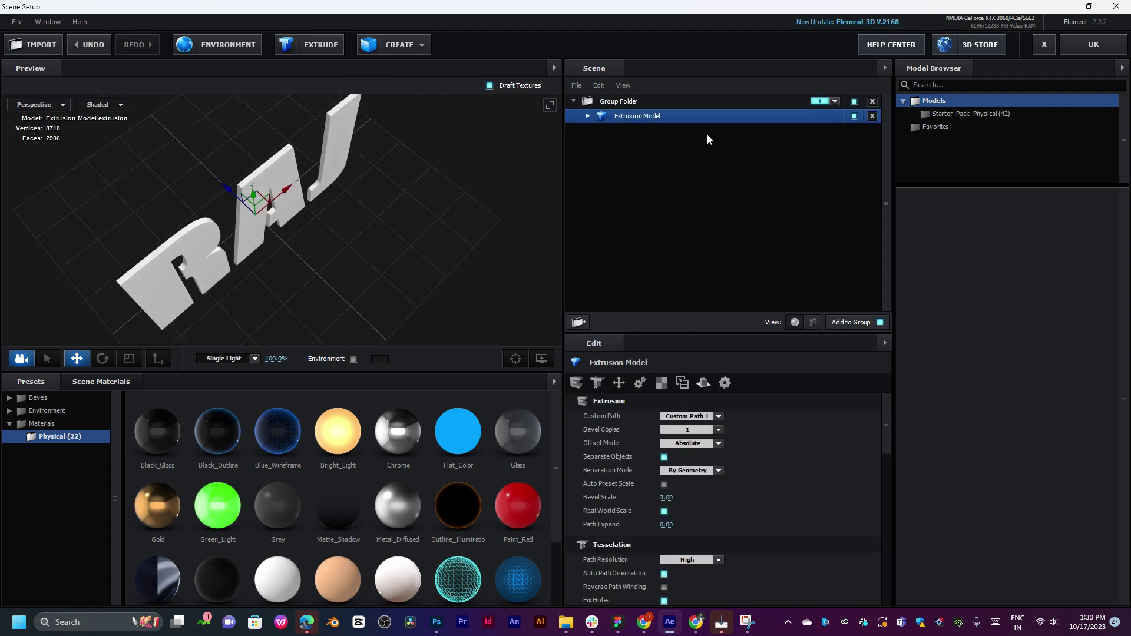
pyautogui.click(1044, 44)
pyautogui.click(528, 333)
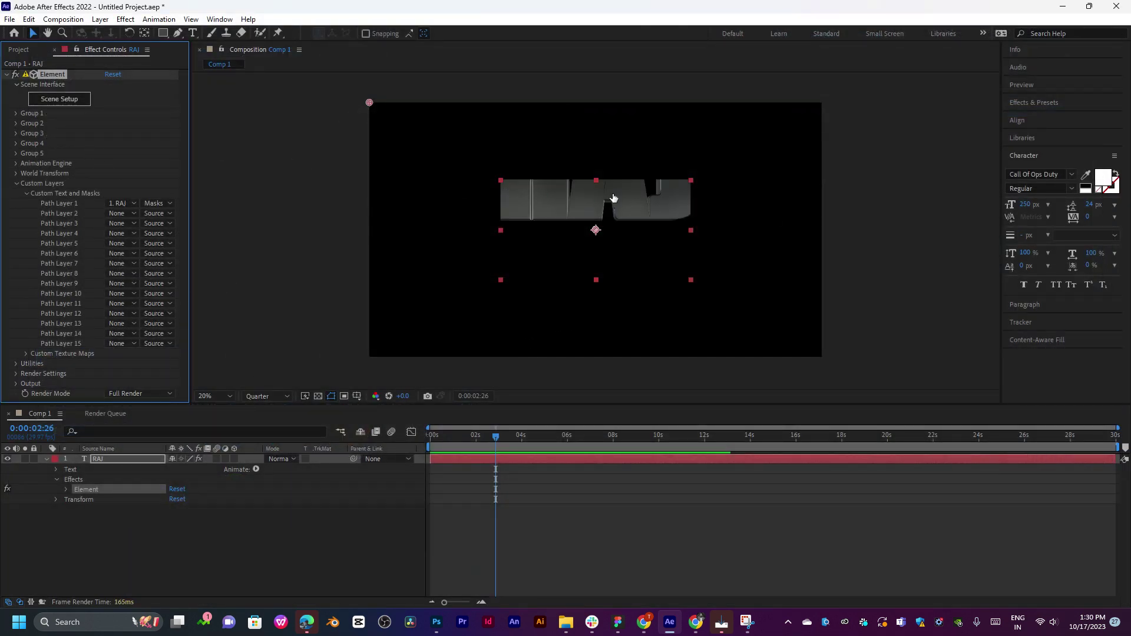
# Reopen the Element scene, lower all three models along the Y axis until they are vertically centred on the grid, and accept the scene.
pyautogui.click(38, 100)
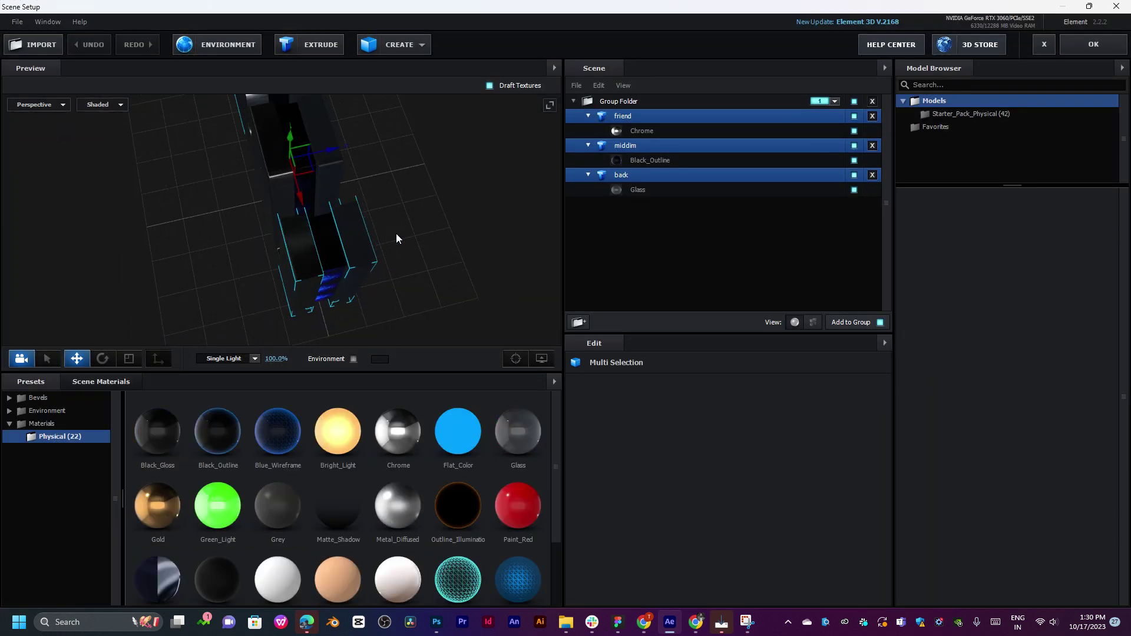
pyautogui.moveTo(396, 234); pyautogui.dragTo(263, 149)
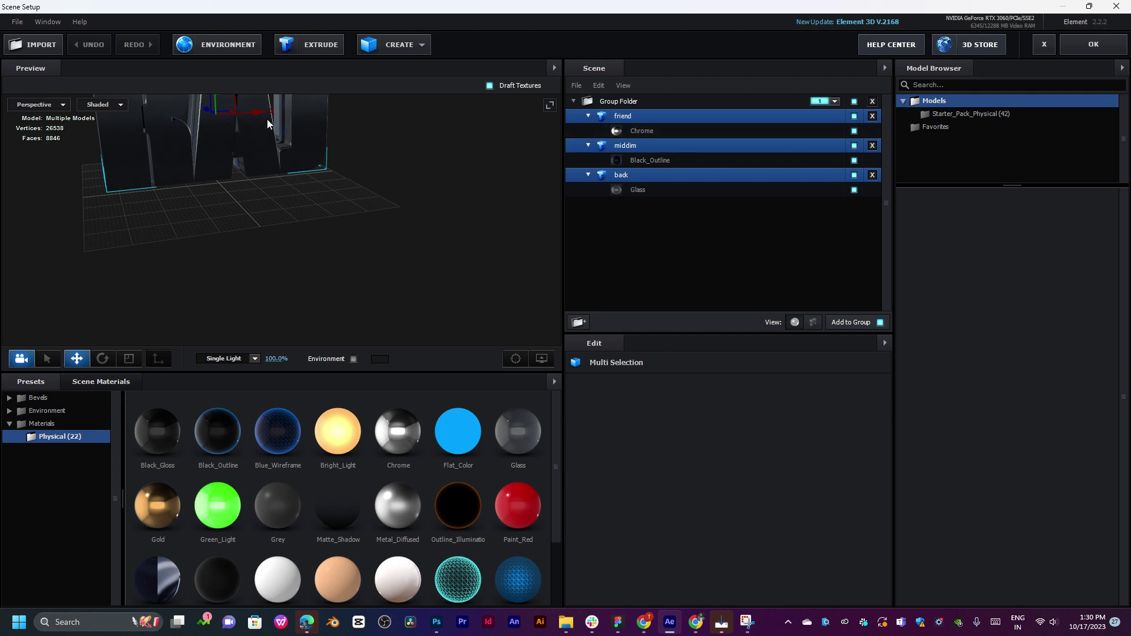
pyautogui.moveTo(246, 119); pyautogui.dragTo(335, 181)
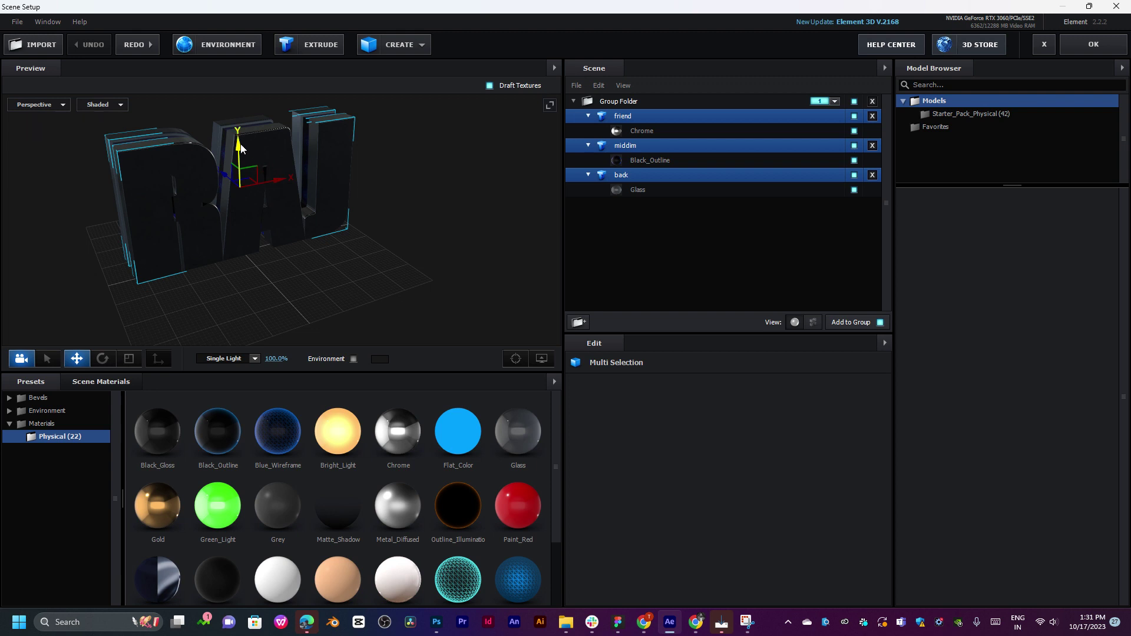
pyautogui.moveTo(239, 144); pyautogui.dragTo(244, 224)
pyautogui.moveTo(277, 271); pyautogui.dragTo(259, 242)
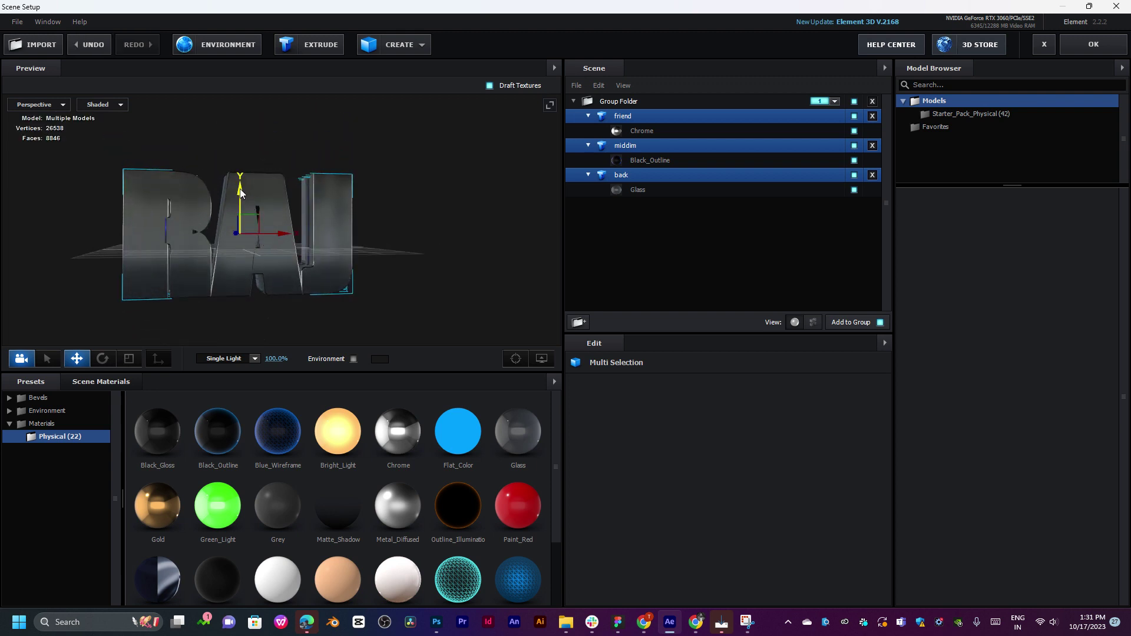
pyautogui.moveTo(240, 189); pyautogui.dragTo(239, 194)
pyautogui.click(1109, 46)
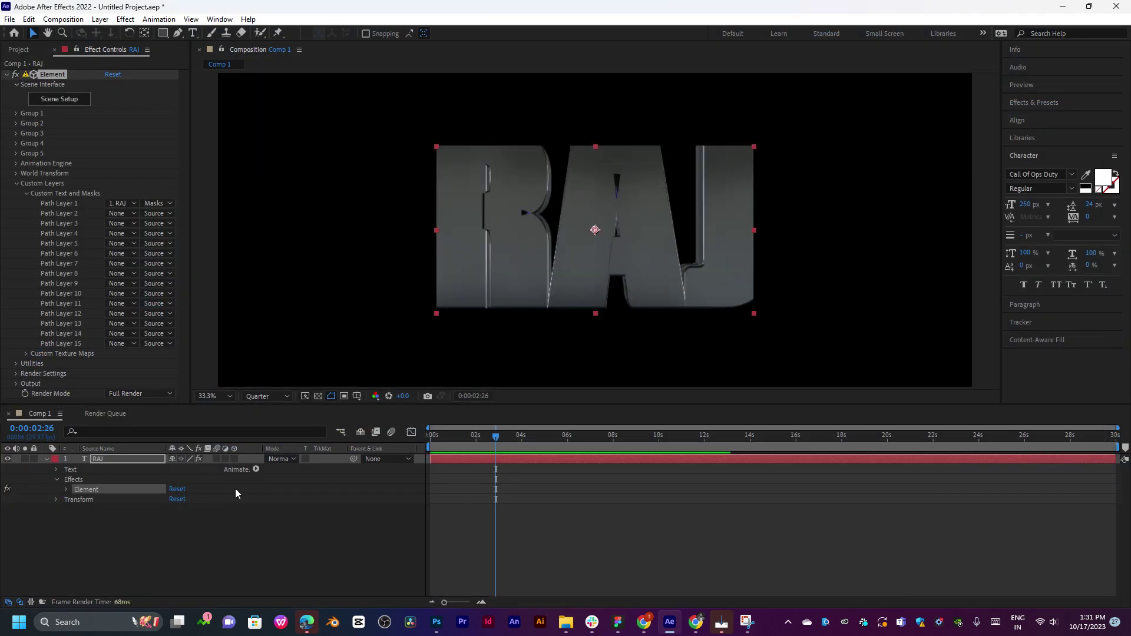
# Turn the text layer into a 3D layer and dismiss the resulting dialogs.
pyautogui.click(234, 459)
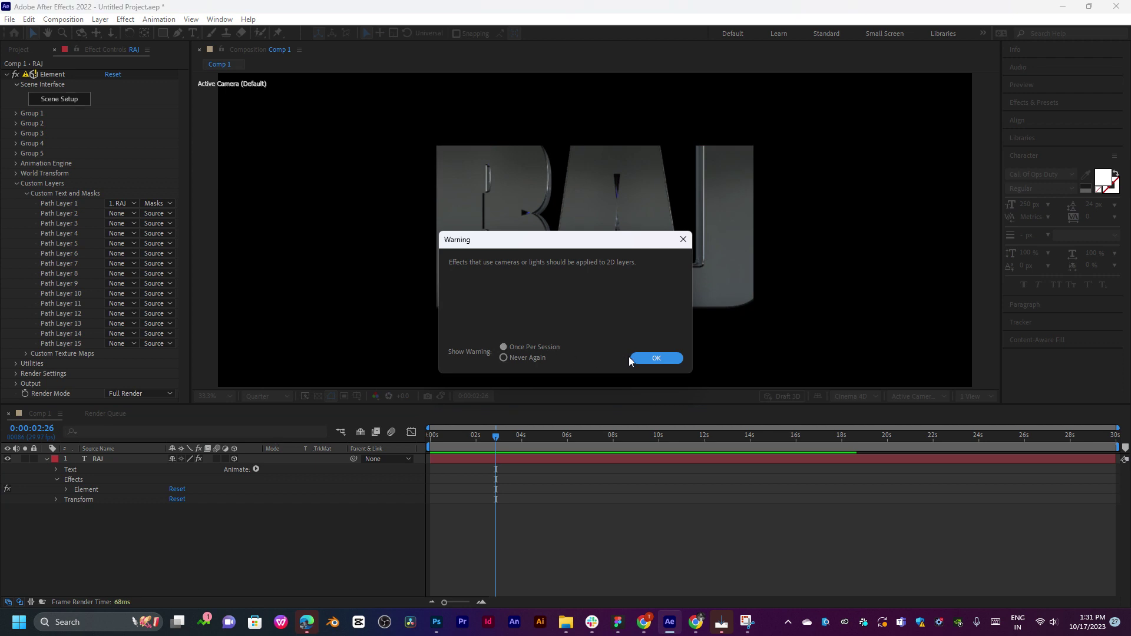
pyautogui.click(639, 358)
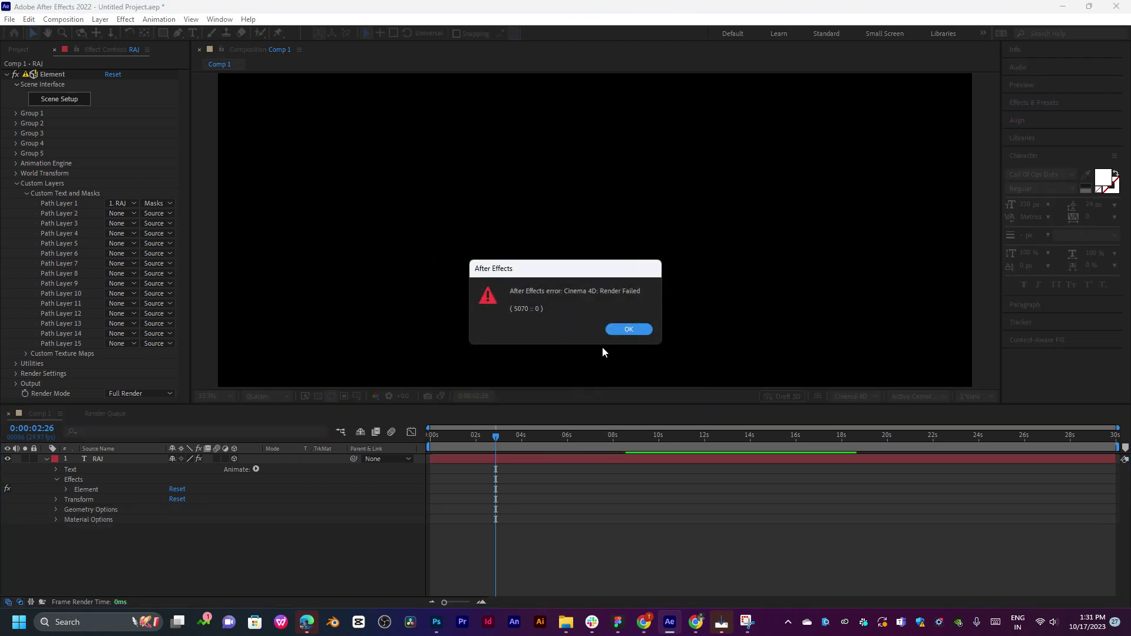
pyautogui.click(630, 329)
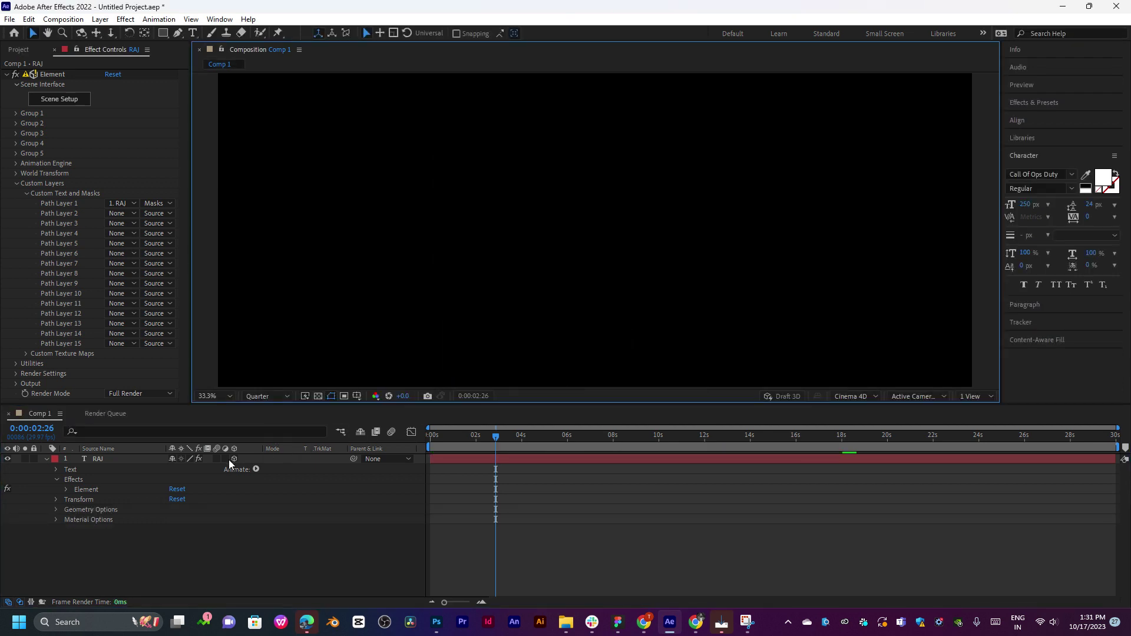
# Select the text layer and check the composition at 0:00:06:23, dismissing the render error.
pyautogui.moveTo(509, 437); pyautogui.dragTo(585, 437)
pyautogui.click(573, 463)
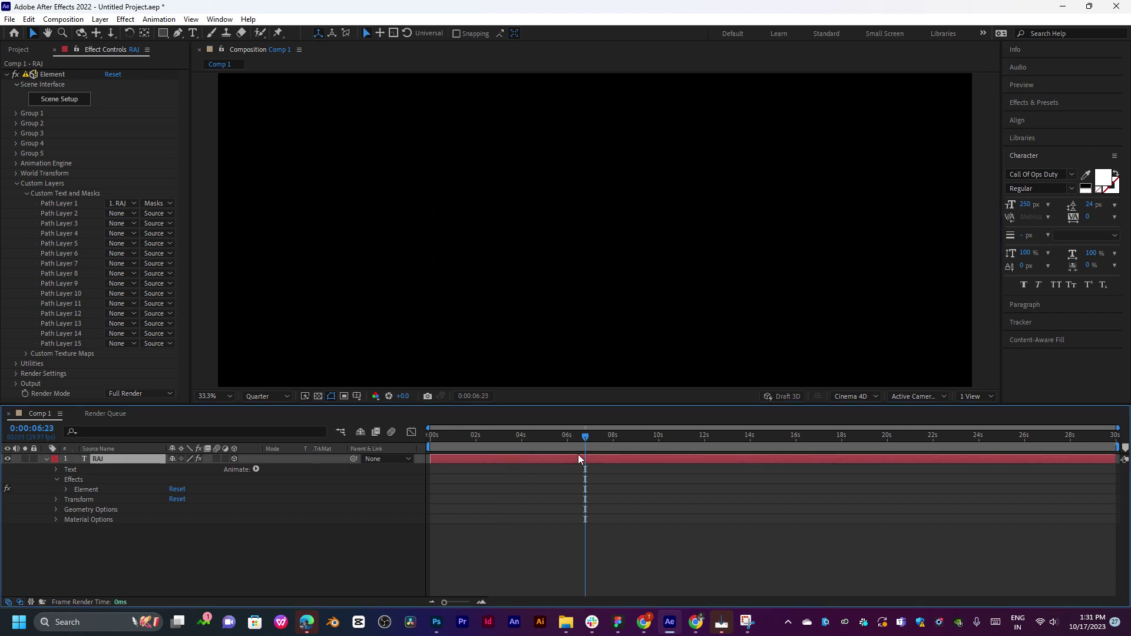
pyautogui.click(615, 332)
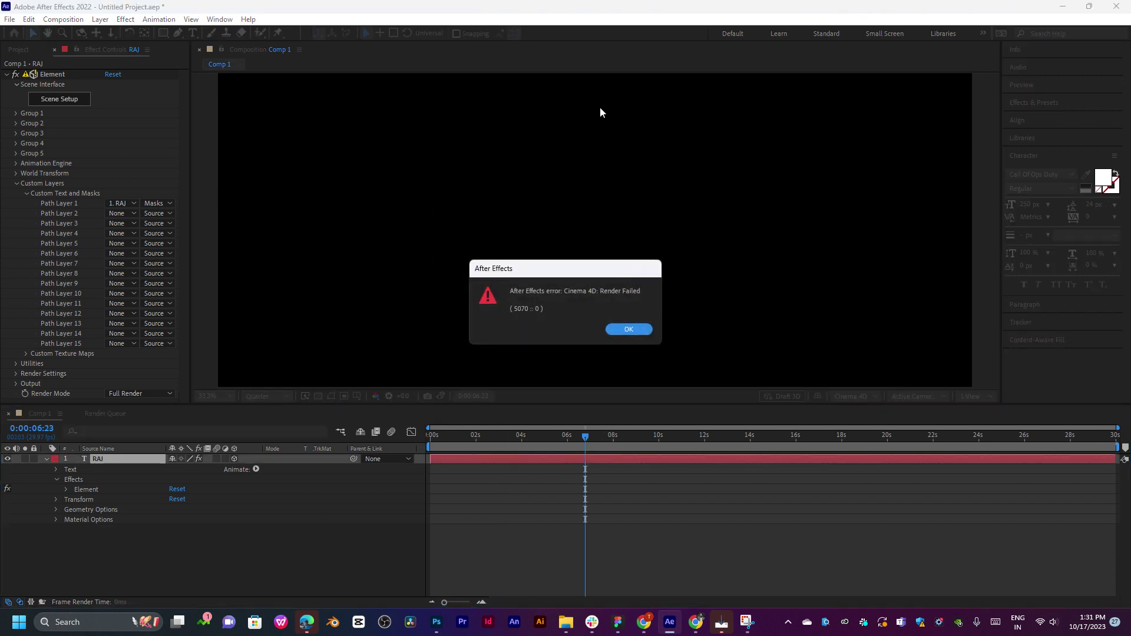